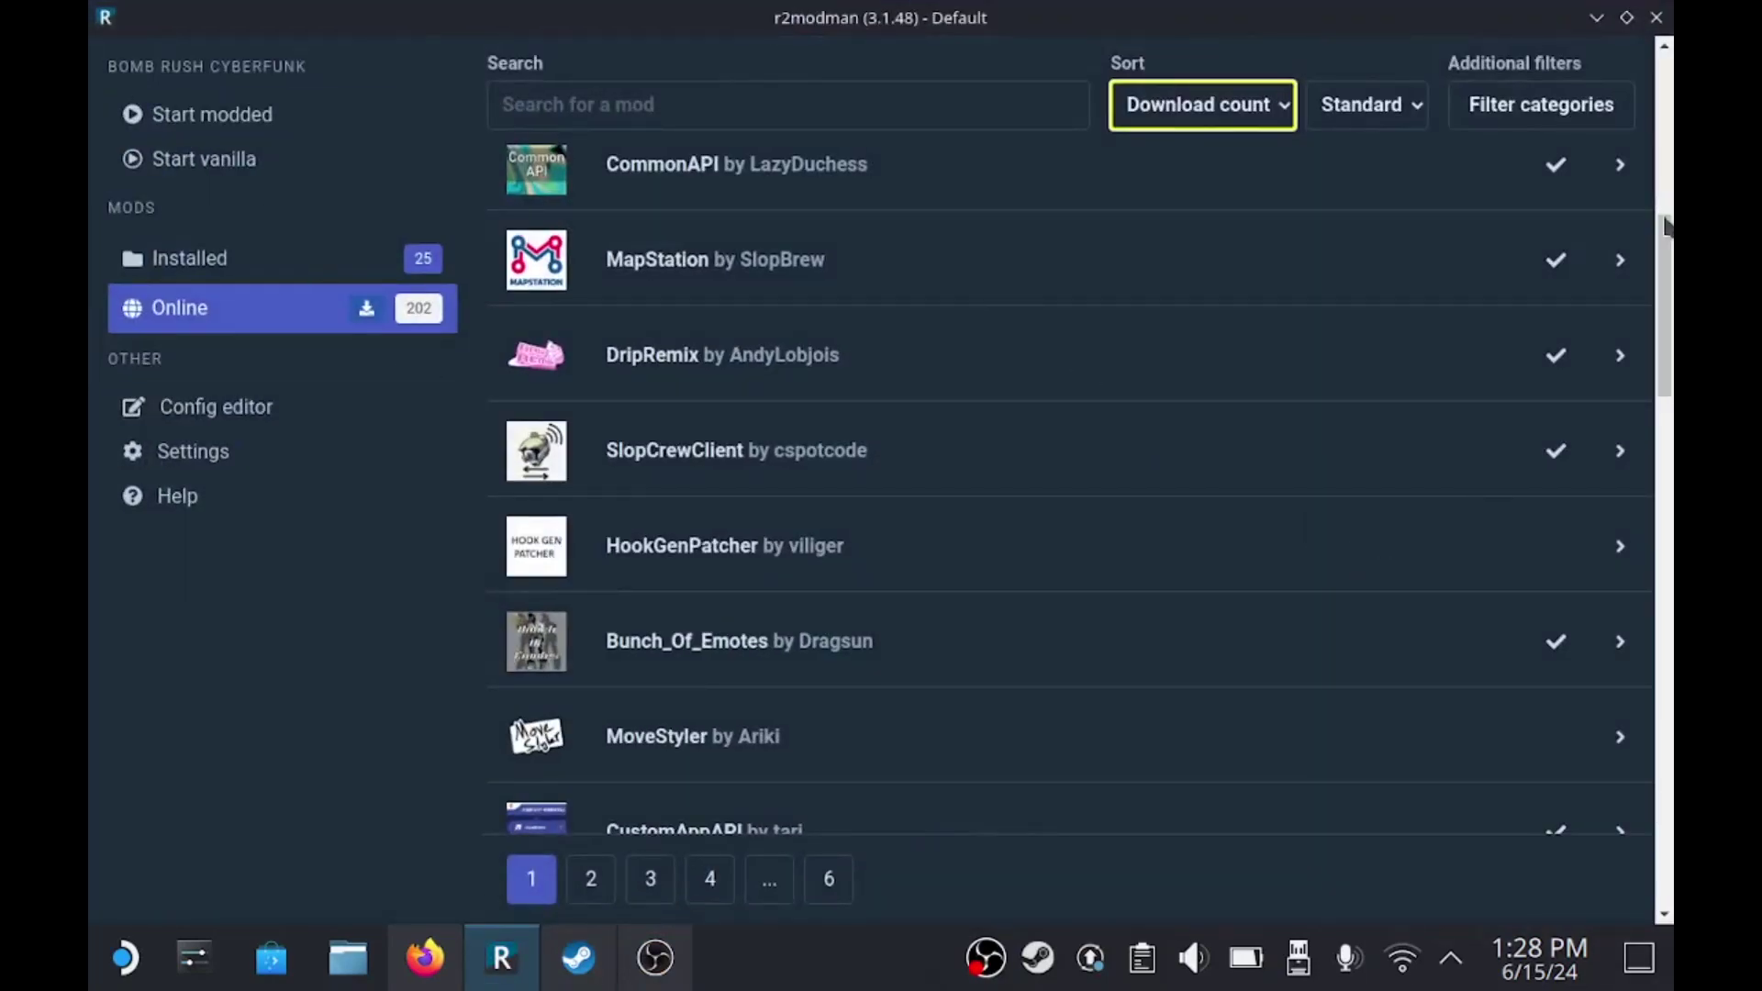
- Expand the DripRemix listing in Online, then open the Config editor for installed mods
{"action": "left_click_drag", "start_coordinate": [1666, 225], "coordinate": [1668, 57]}
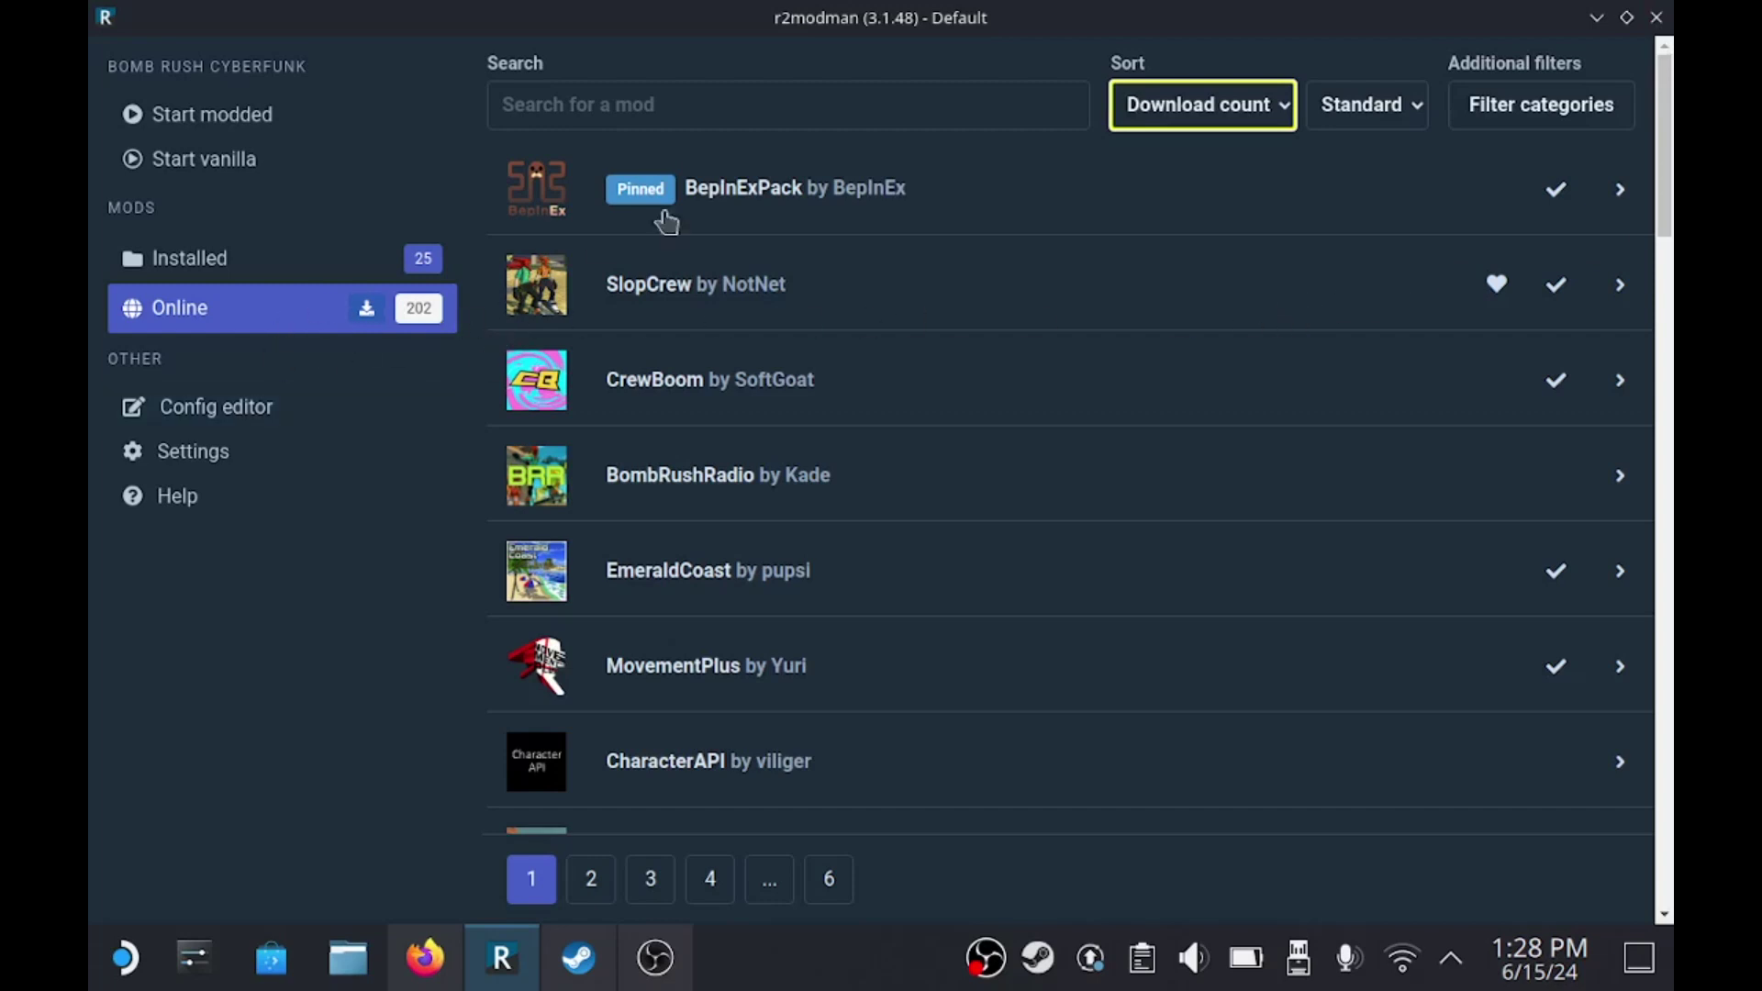
{"action": "scroll", "coordinate": [1666, 230], "scroll_direction": "down", "scroll_amount": 7}
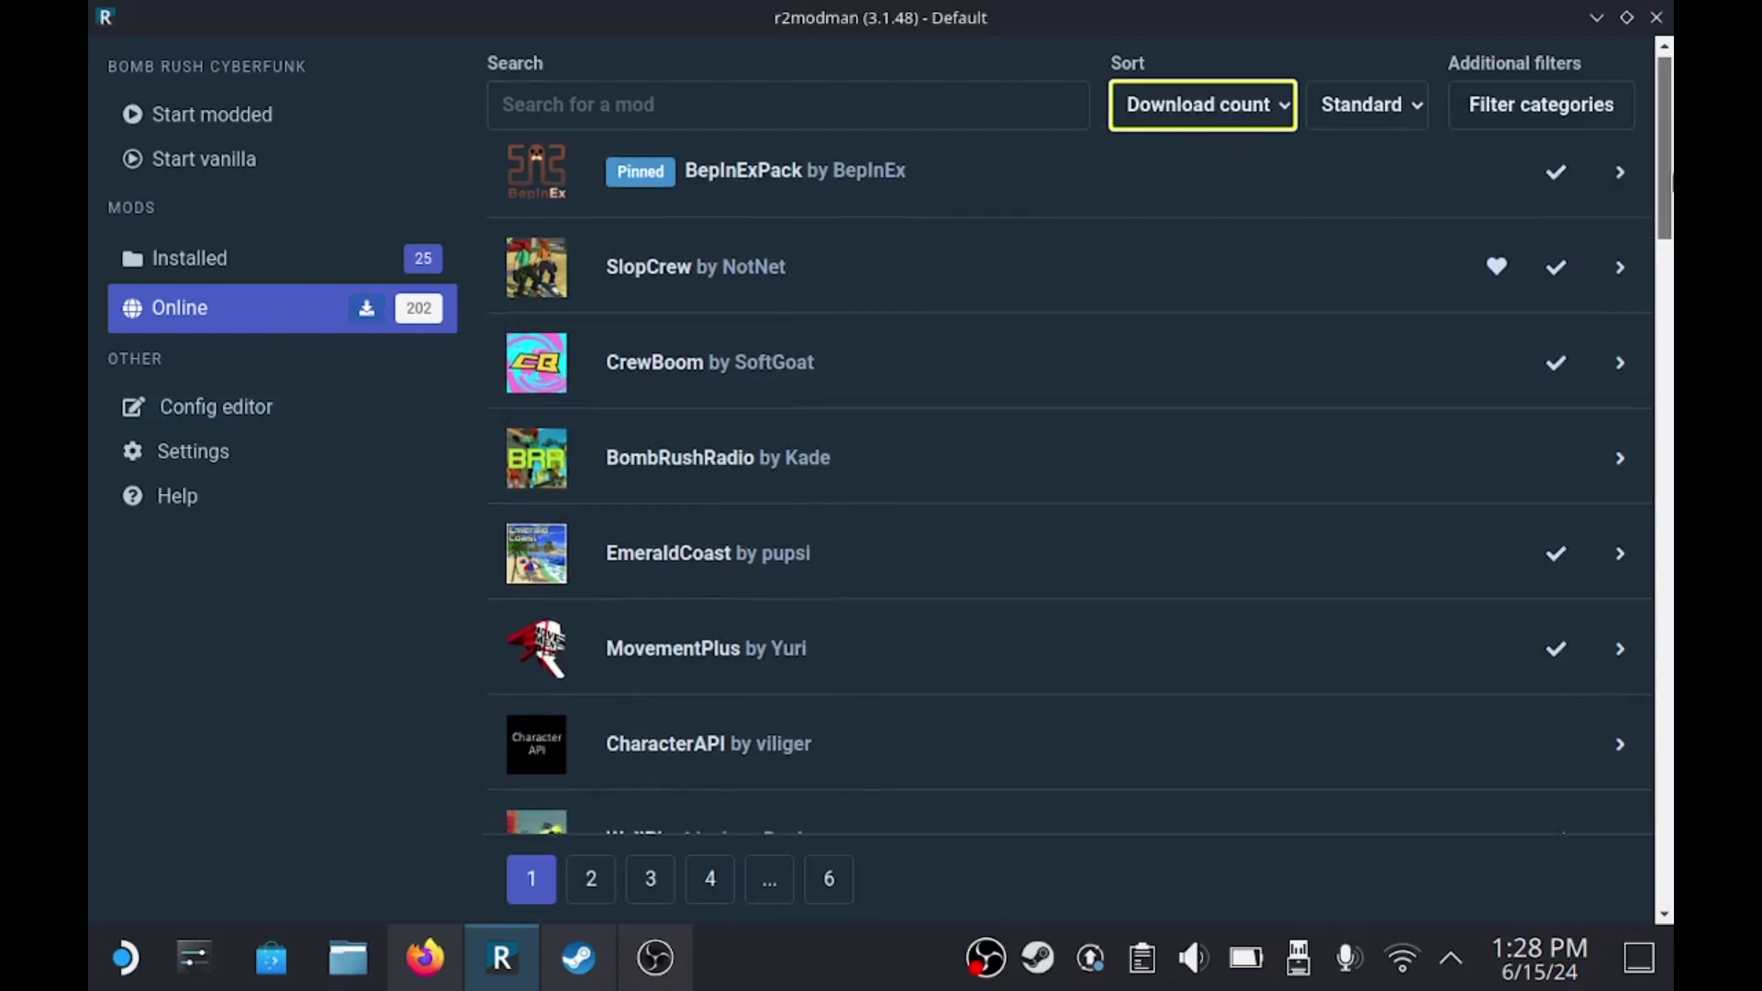
{"action": "scroll", "coordinate": [1666, 275], "scroll_direction": "down", "scroll_amount": 1}
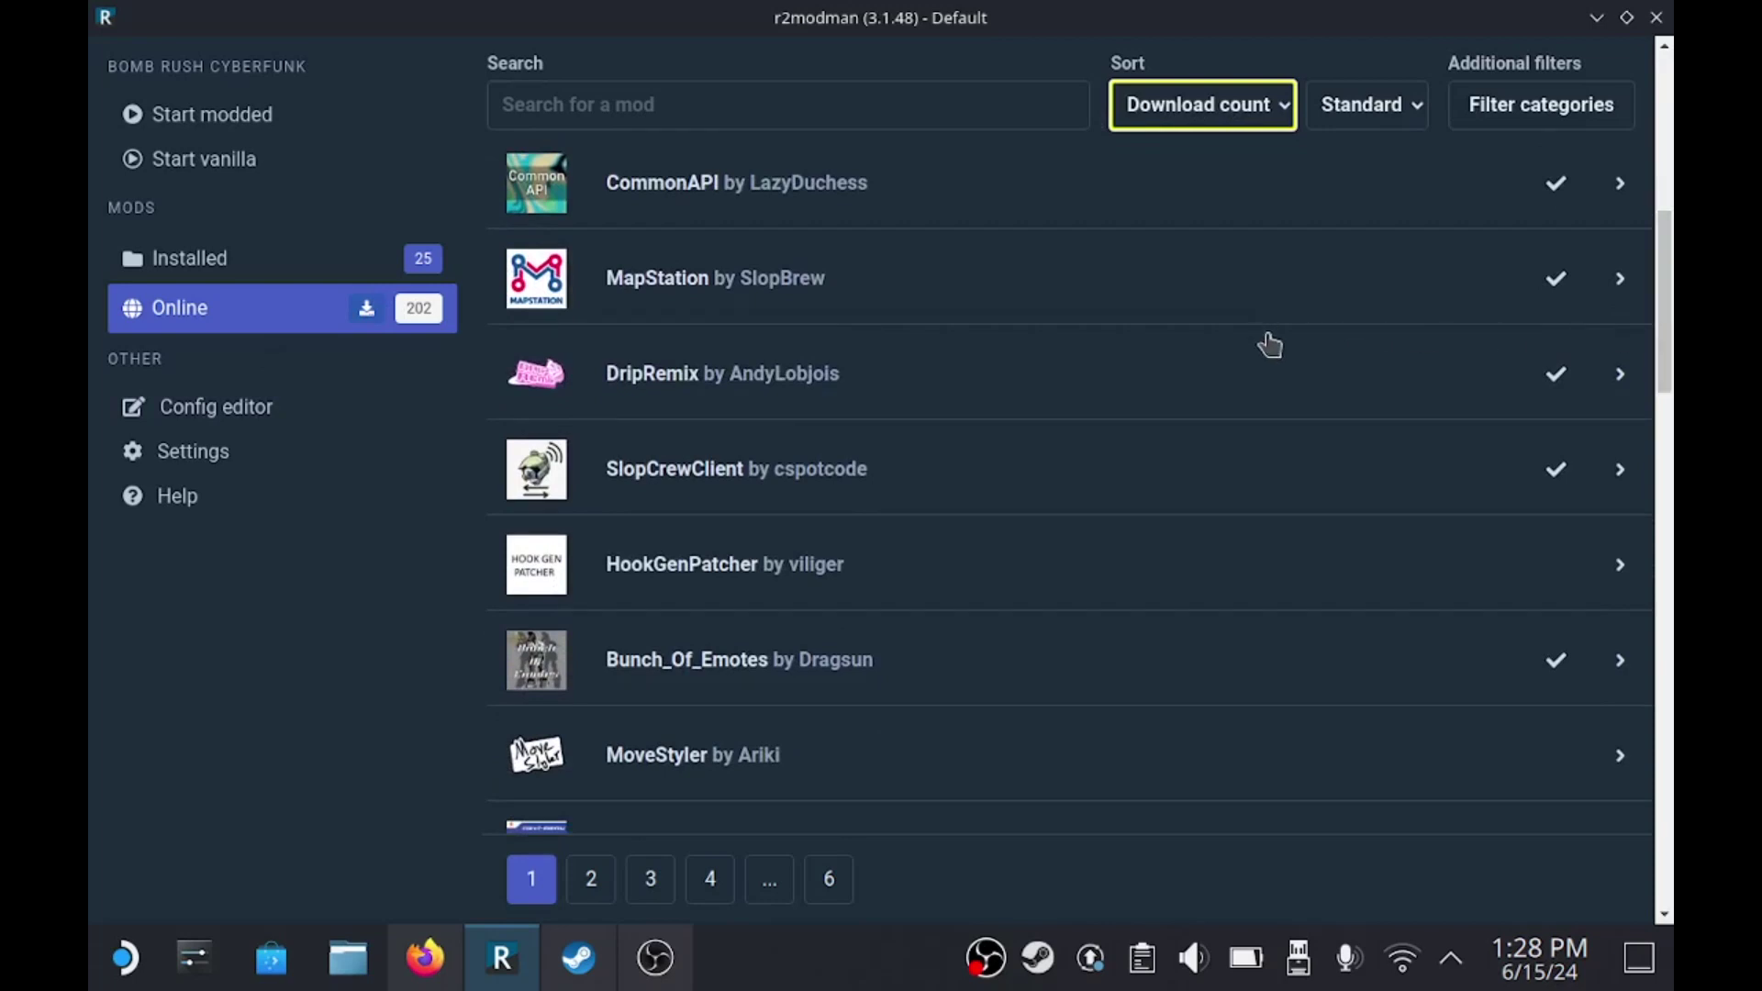
{"action": "left_click", "coordinate": [846, 390]}
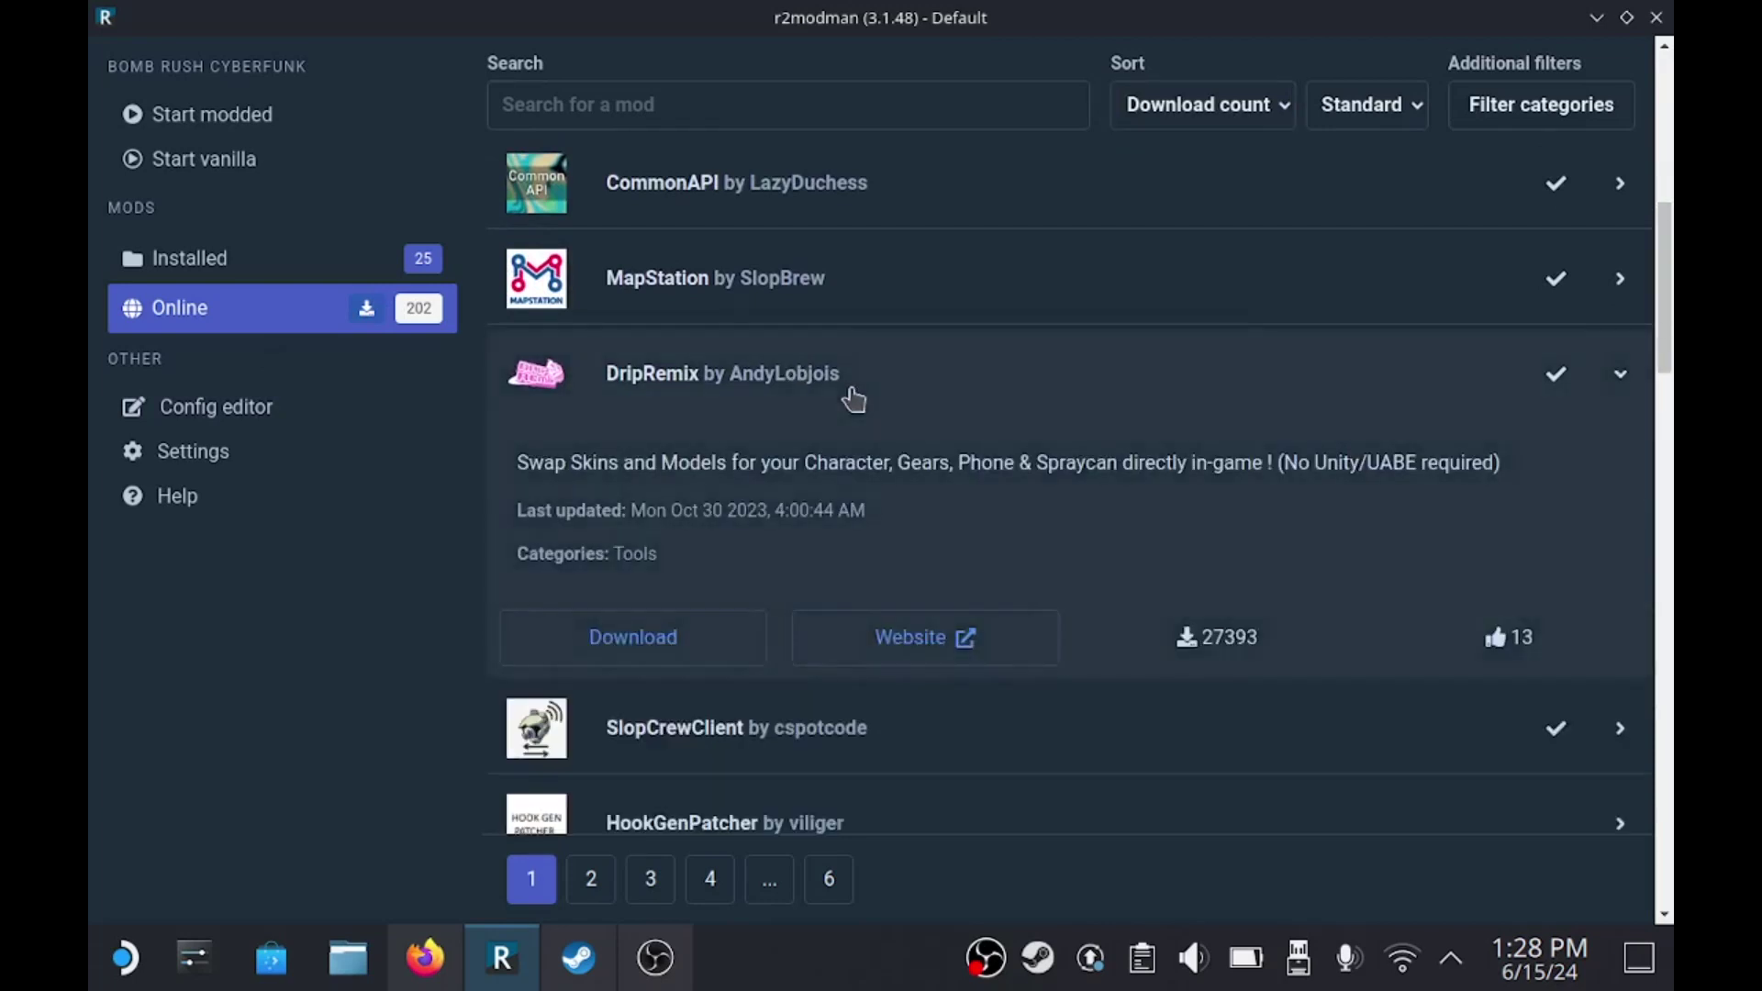
{"action": "left_click", "coordinate": [251, 247]}
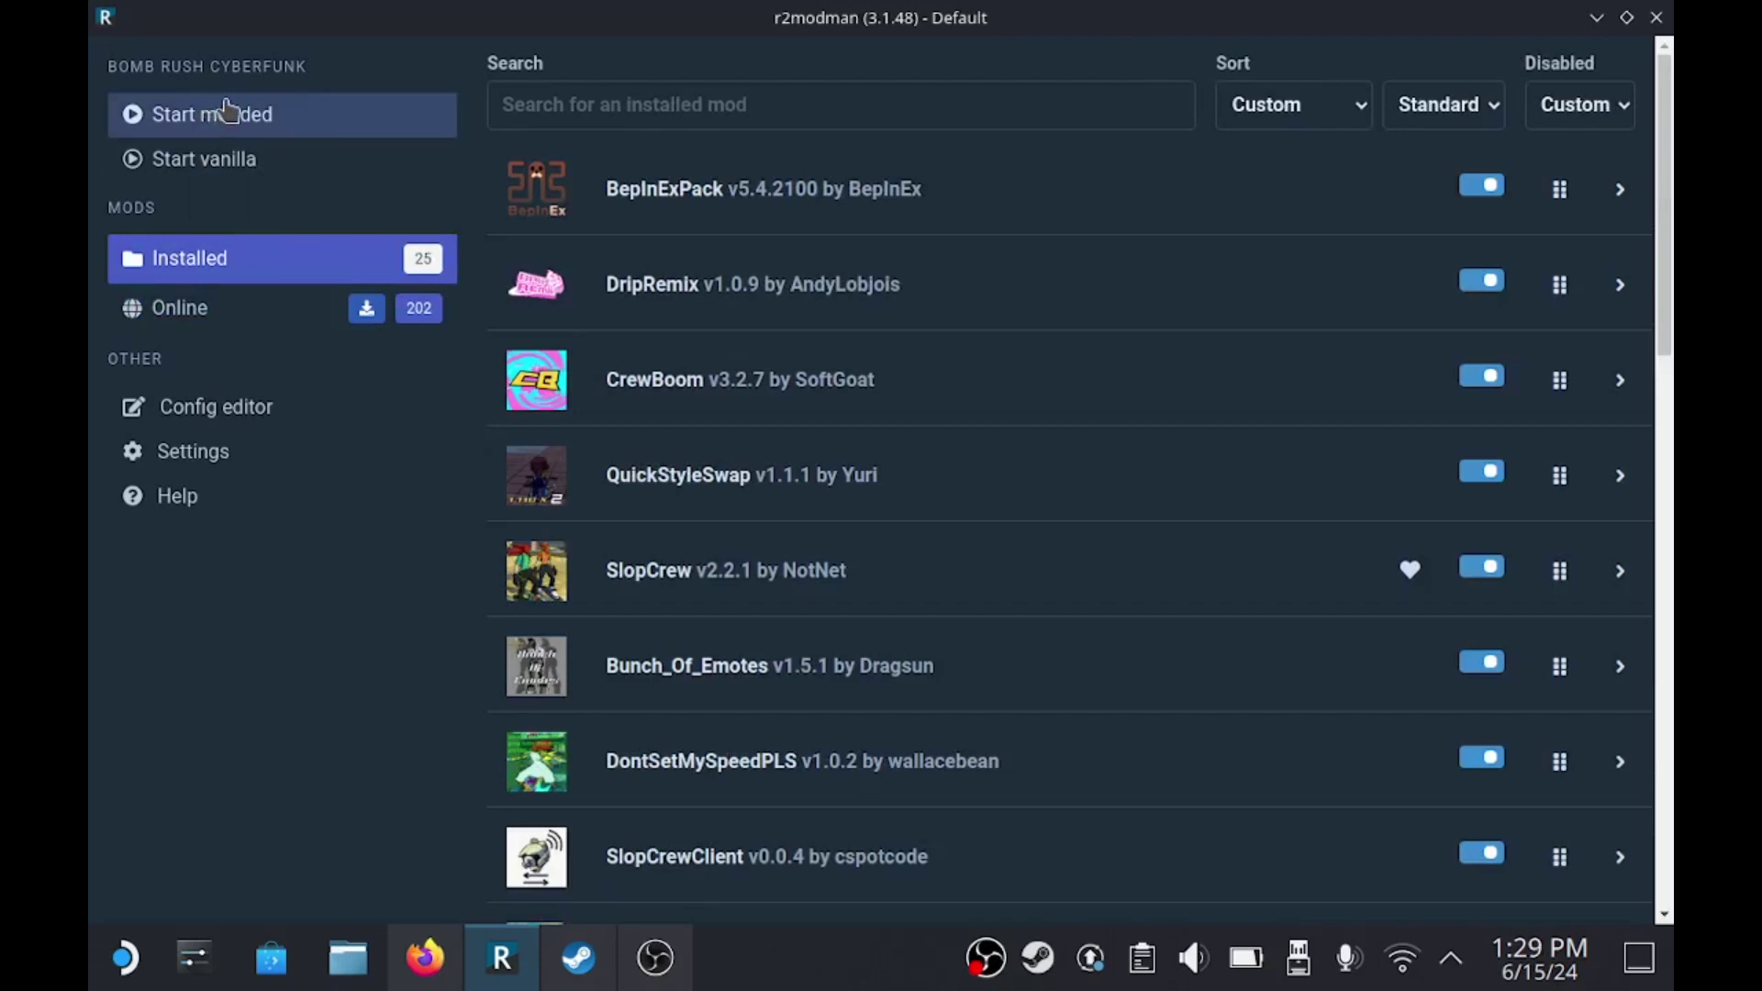
{"action": "left_click", "coordinate": [217, 411]}
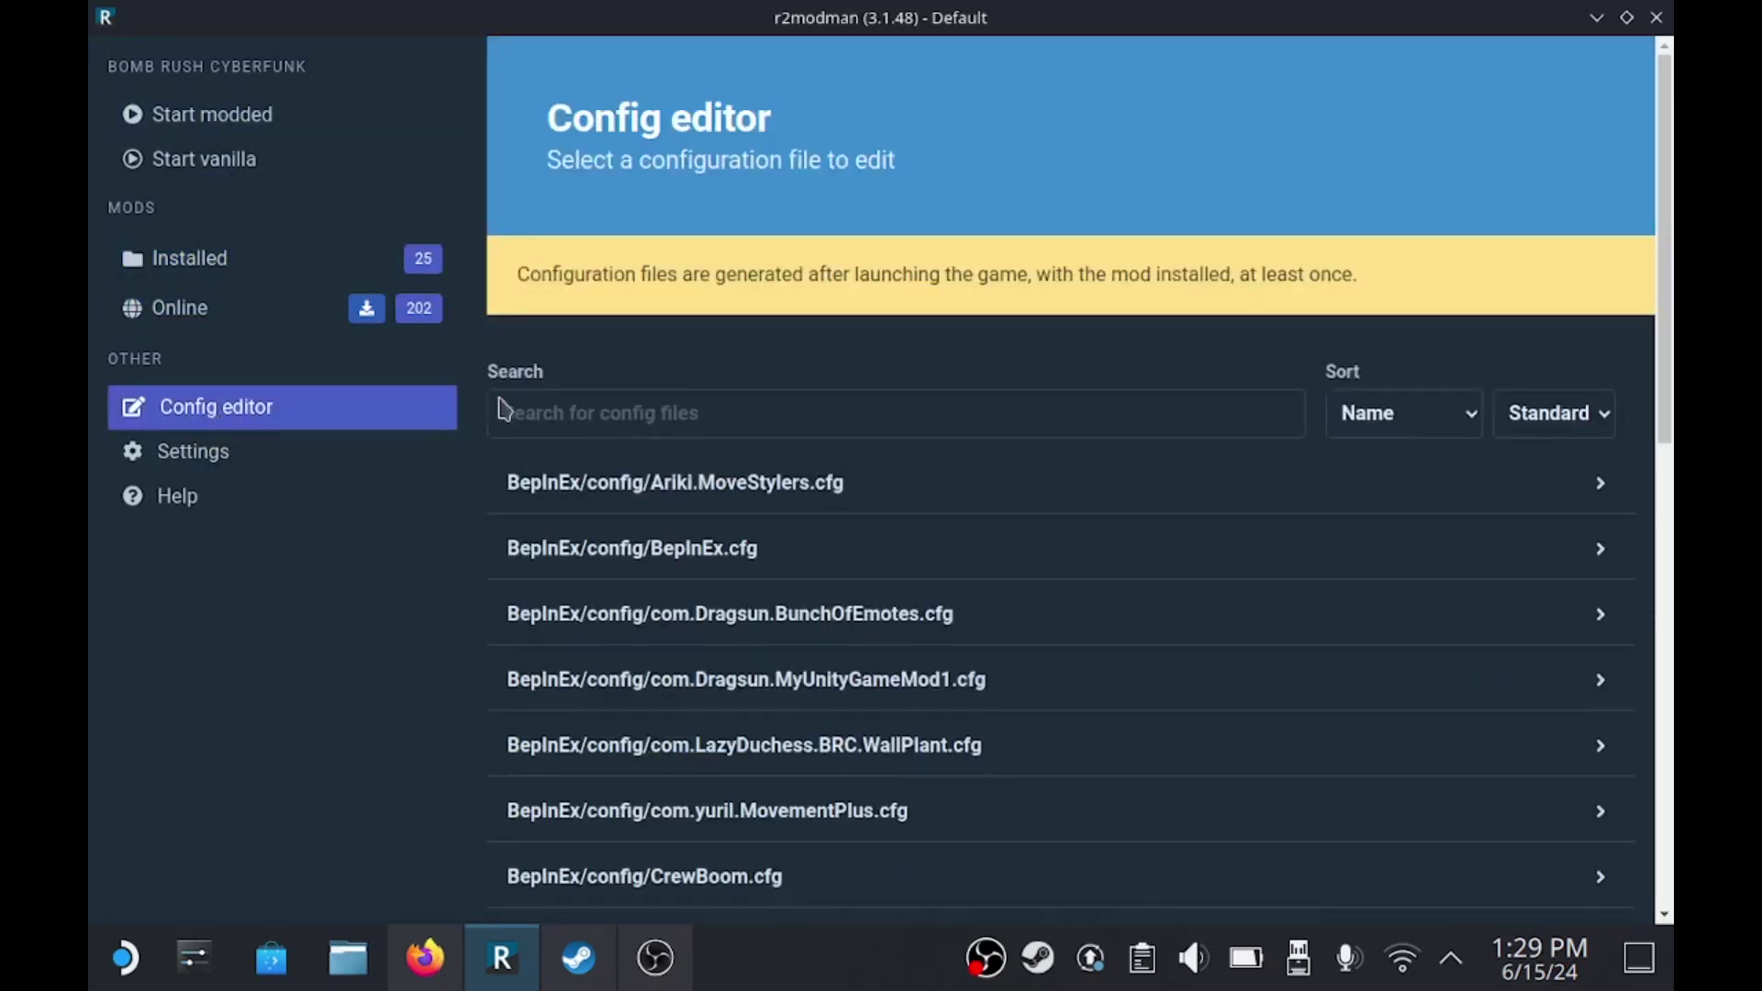
- Open fr.github.andylobjois.brc-dripremix.cfg for editing
{"action": "scroll", "coordinate": [1673, 408], "scroll_direction": "down", "scroll_amount": 5}
{"action": "left_click_drag", "start_coordinate": [1672, 409], "coordinate": [1666, 615]}
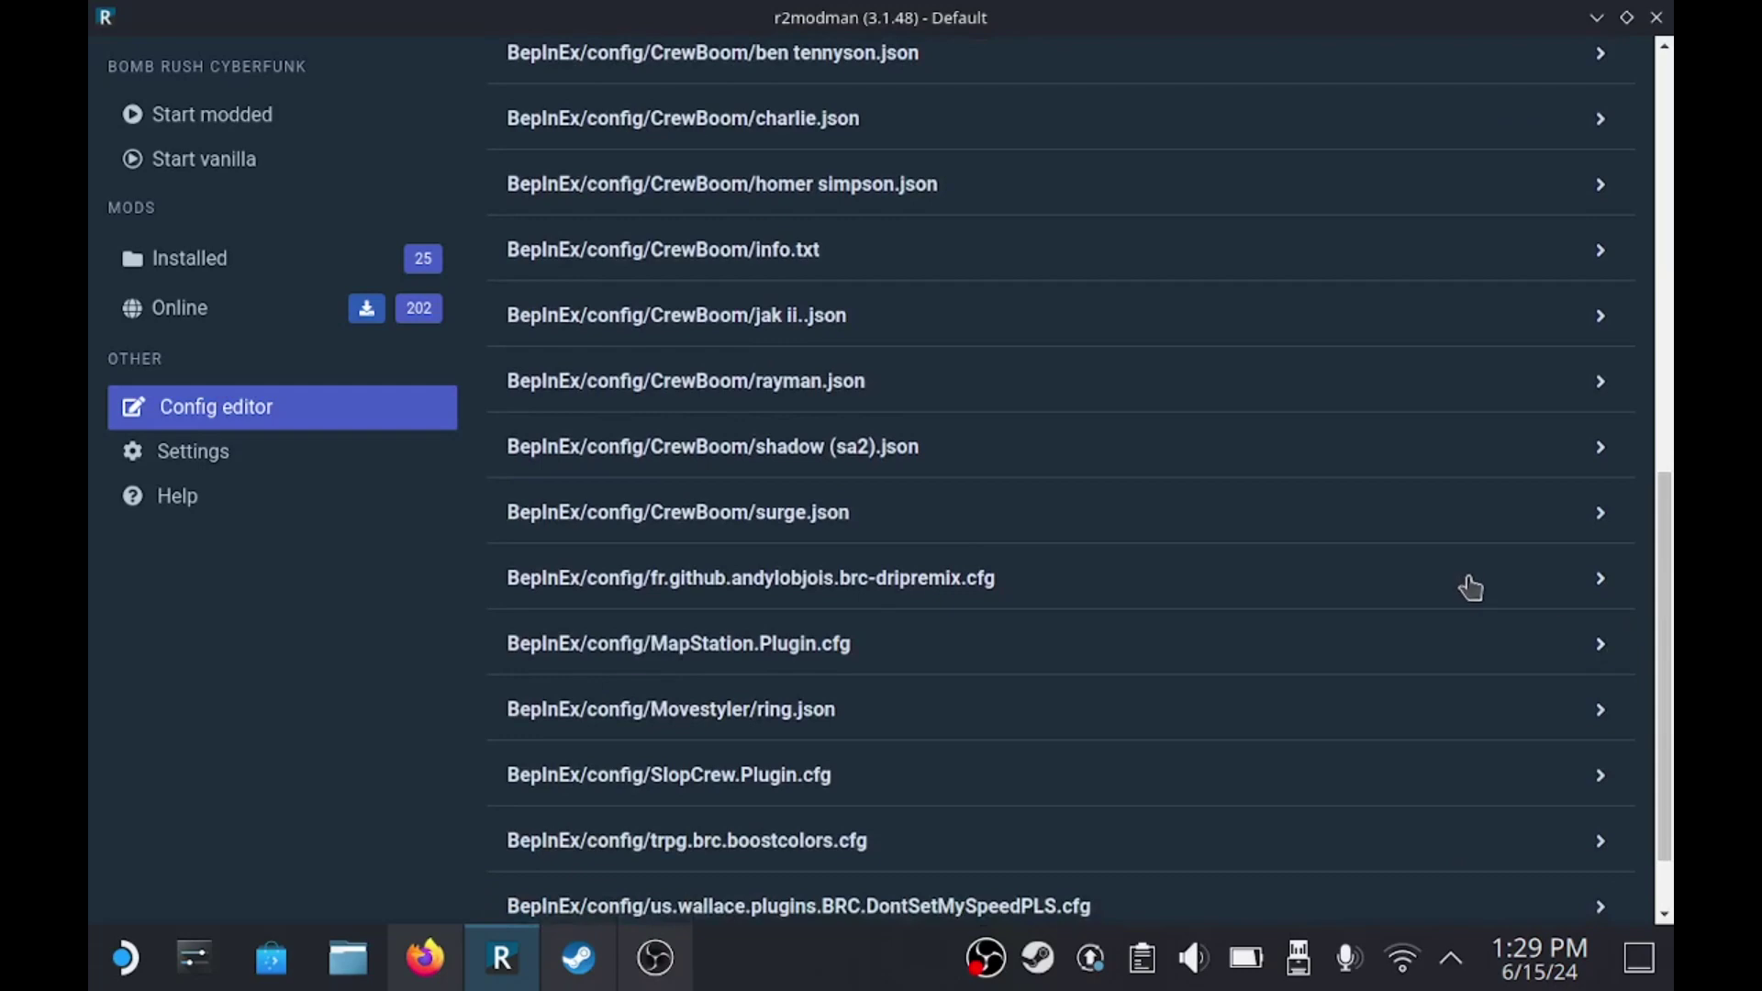
{"action": "left_click", "coordinate": [1471, 587]}
{"action": "left_click", "coordinate": [788, 635]}
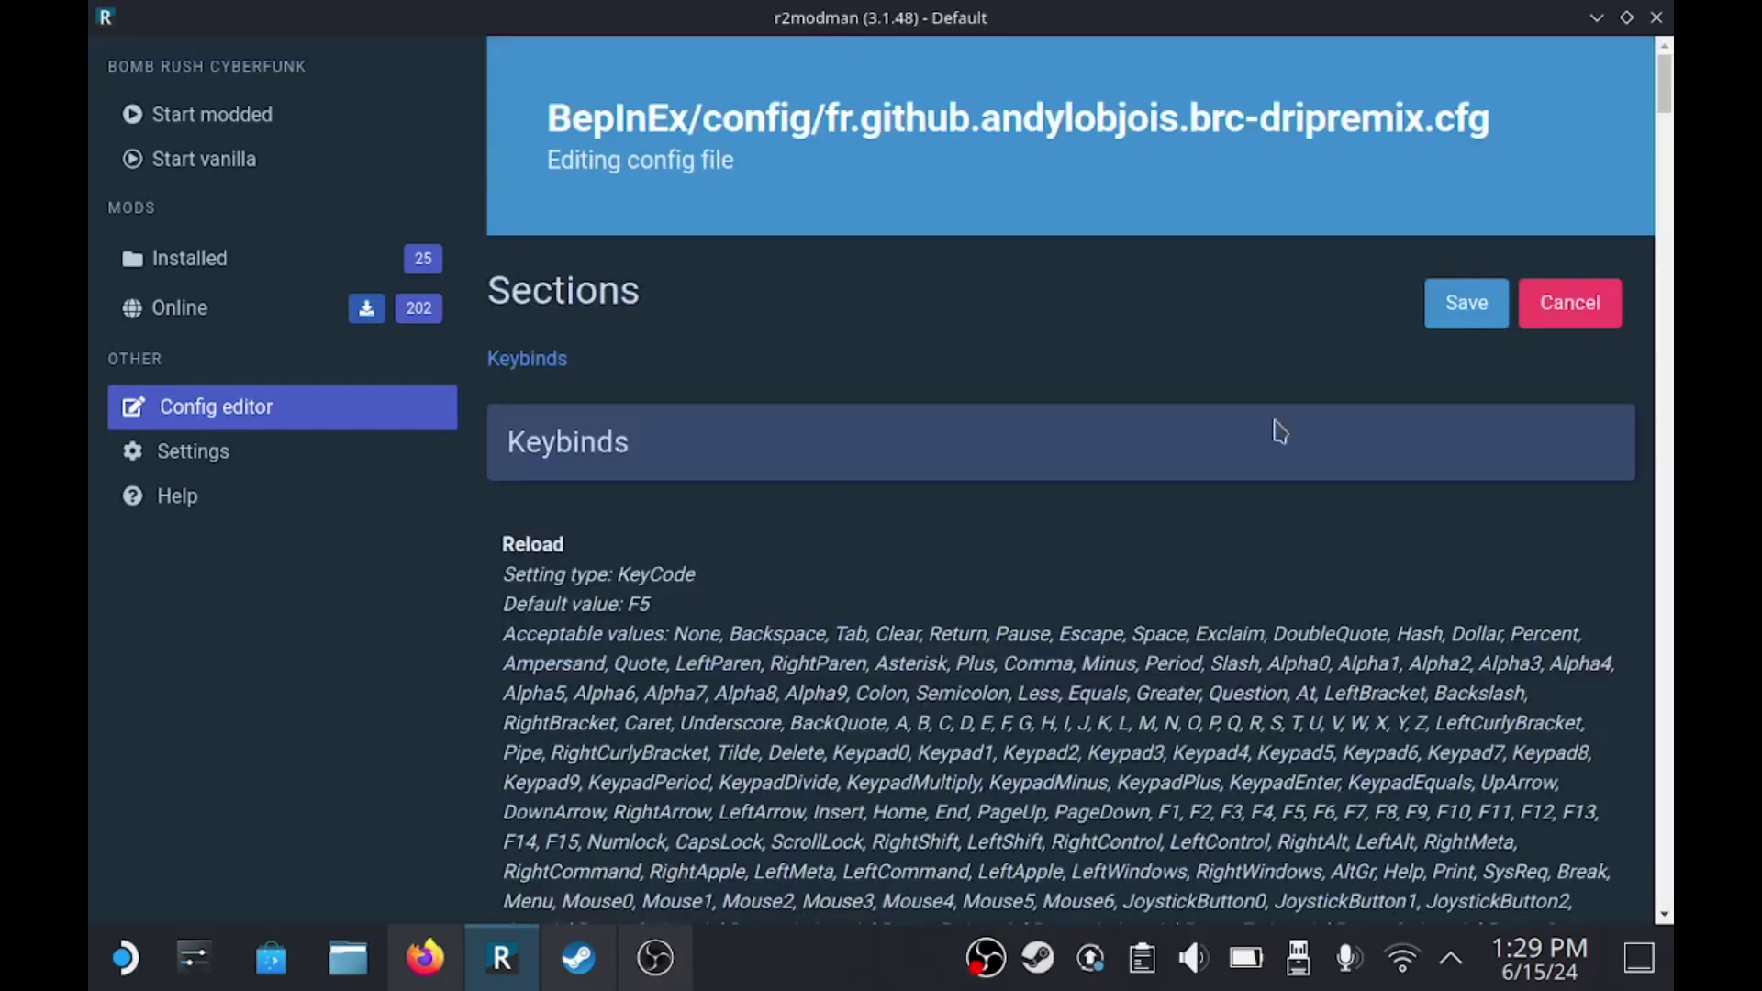
- Scroll through the Keybinds section, such as PhoneKey set to G, then minimize r2modman
{"action": "mouse_move", "coordinate": [1668, 81]}
{"action": "left_mouse_down"}
{"action": "mouse_move", "coordinate": [1668, 113]}
{"action": "mouse_move", "coordinate": [1668, 90]}
{"action": "left_mouse_up"}
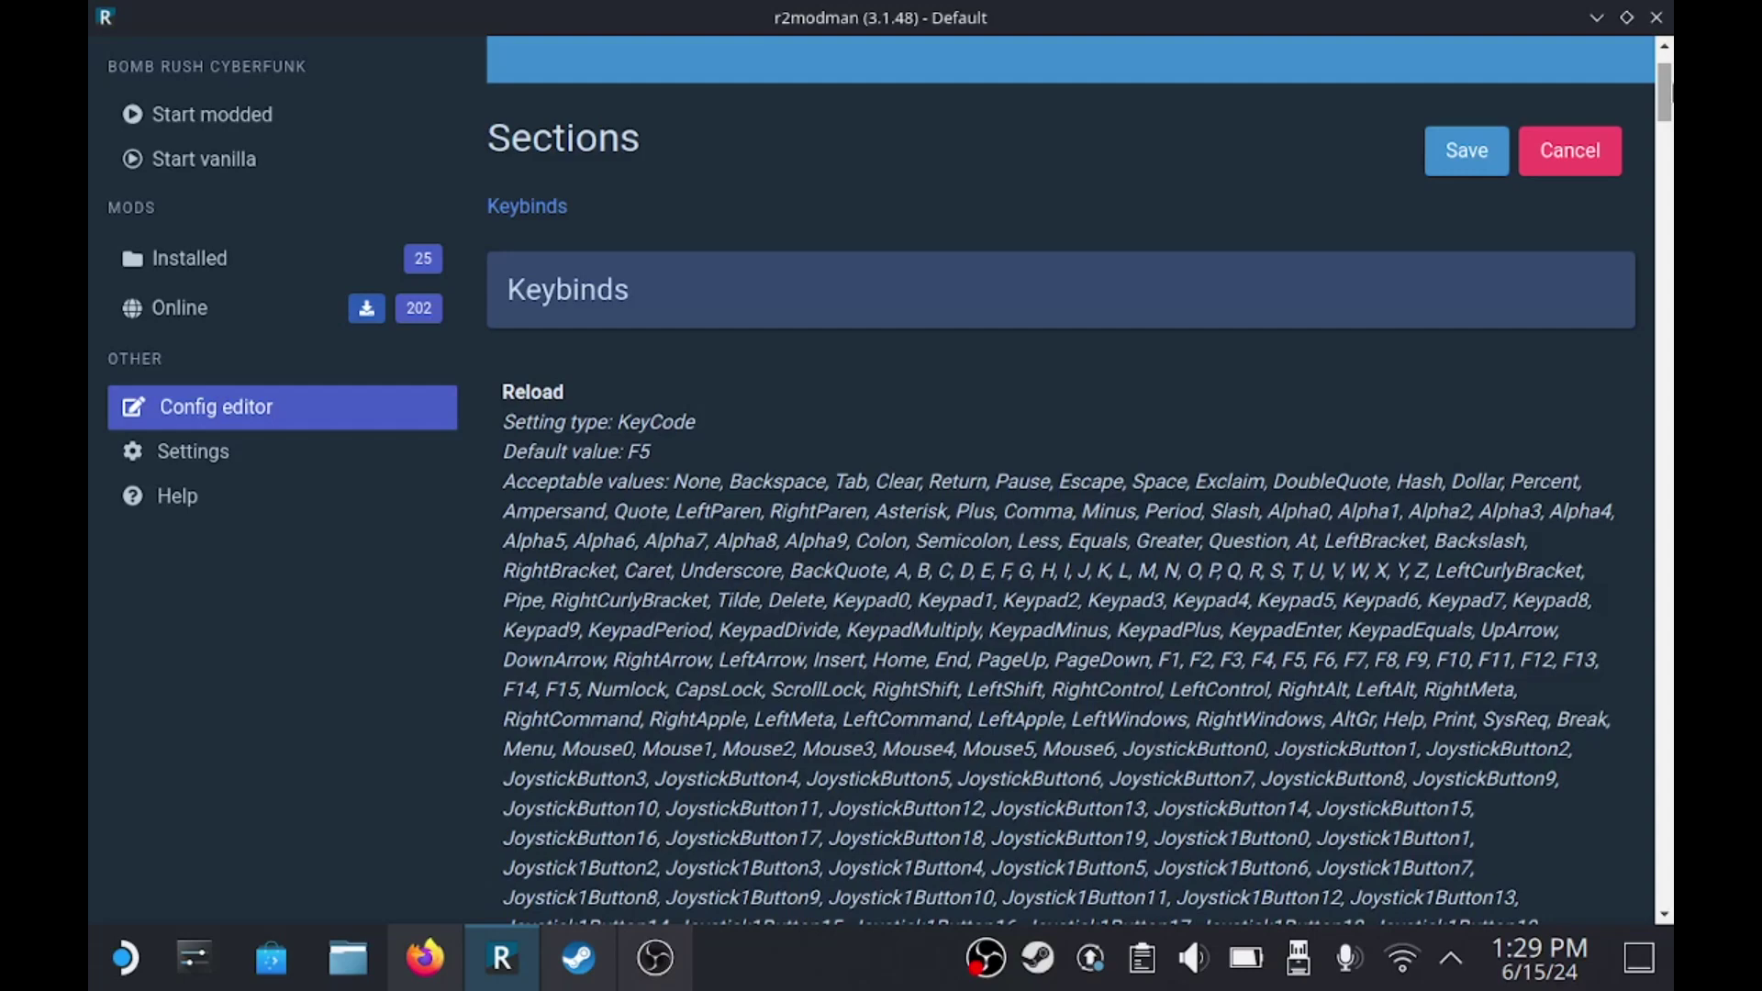
{"action": "left_click_drag", "start_coordinate": [1669, 90], "coordinate": [1668, 250]}
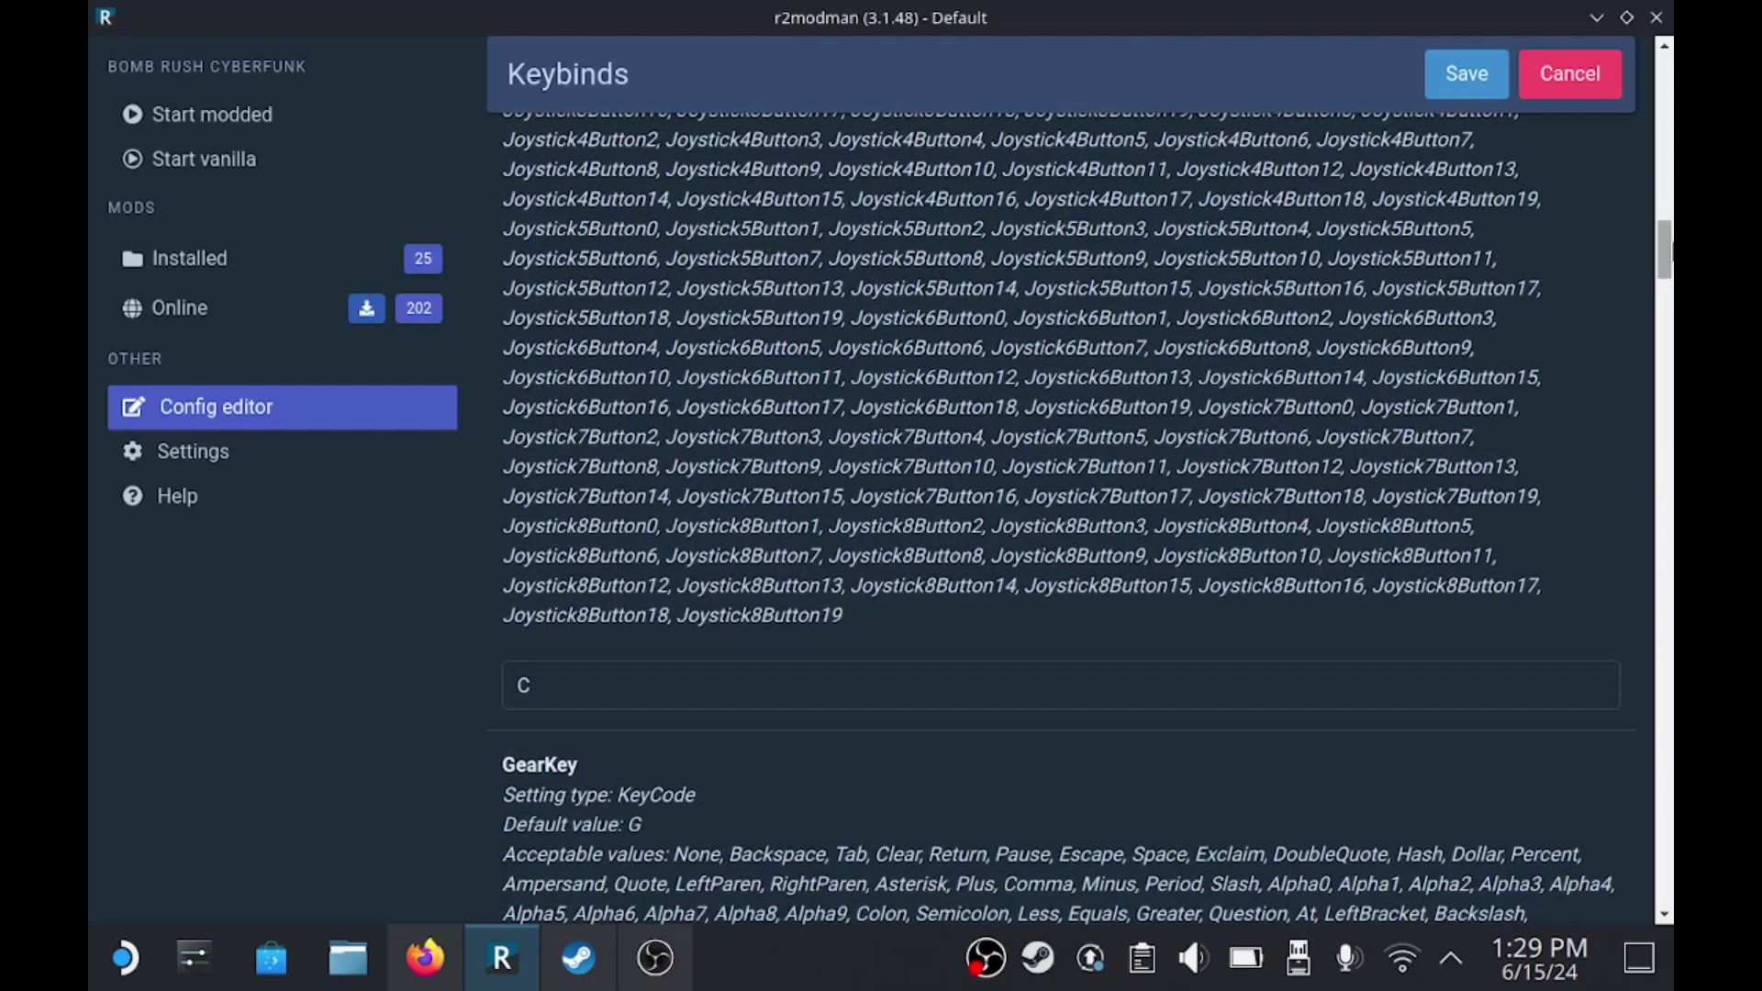
{"action": "left_click_drag", "start_coordinate": [1669, 249], "coordinate": [1669, 351]}
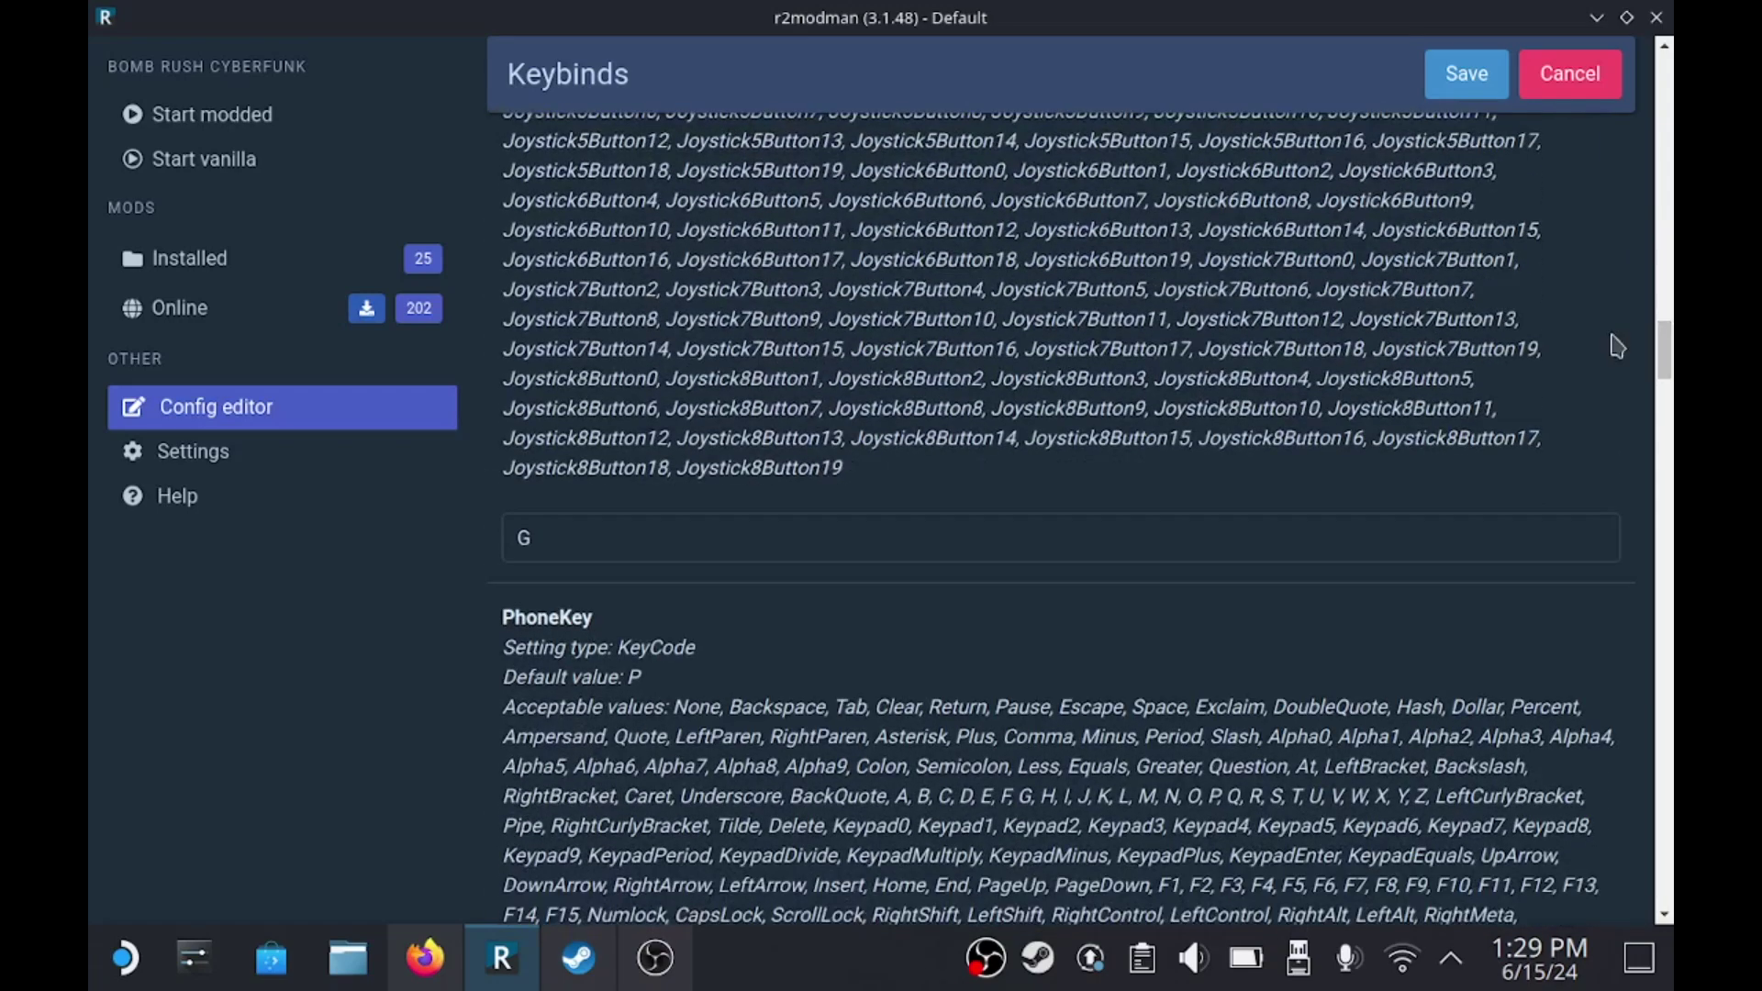
{"action": "left_click_drag", "start_coordinate": [1668, 358], "coordinate": [1668, 386]}
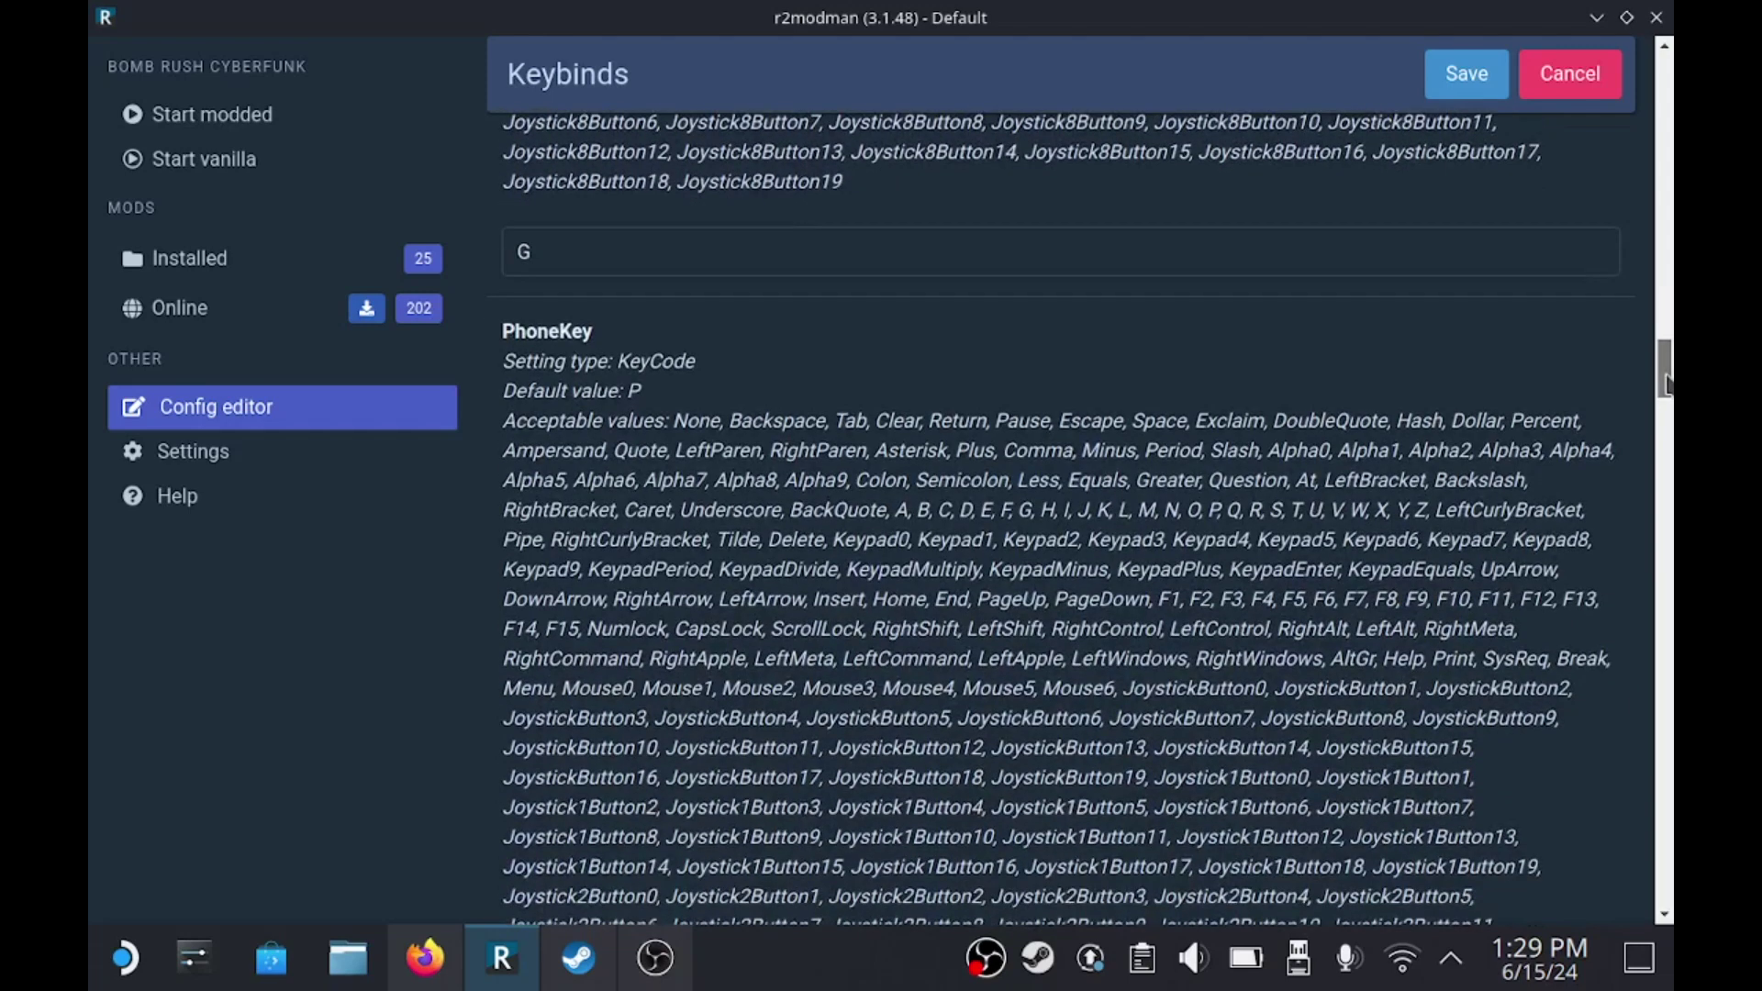
{"action": "scroll", "coordinate": [1384, 280], "scroll_direction": "down", "scroll_amount": 10}
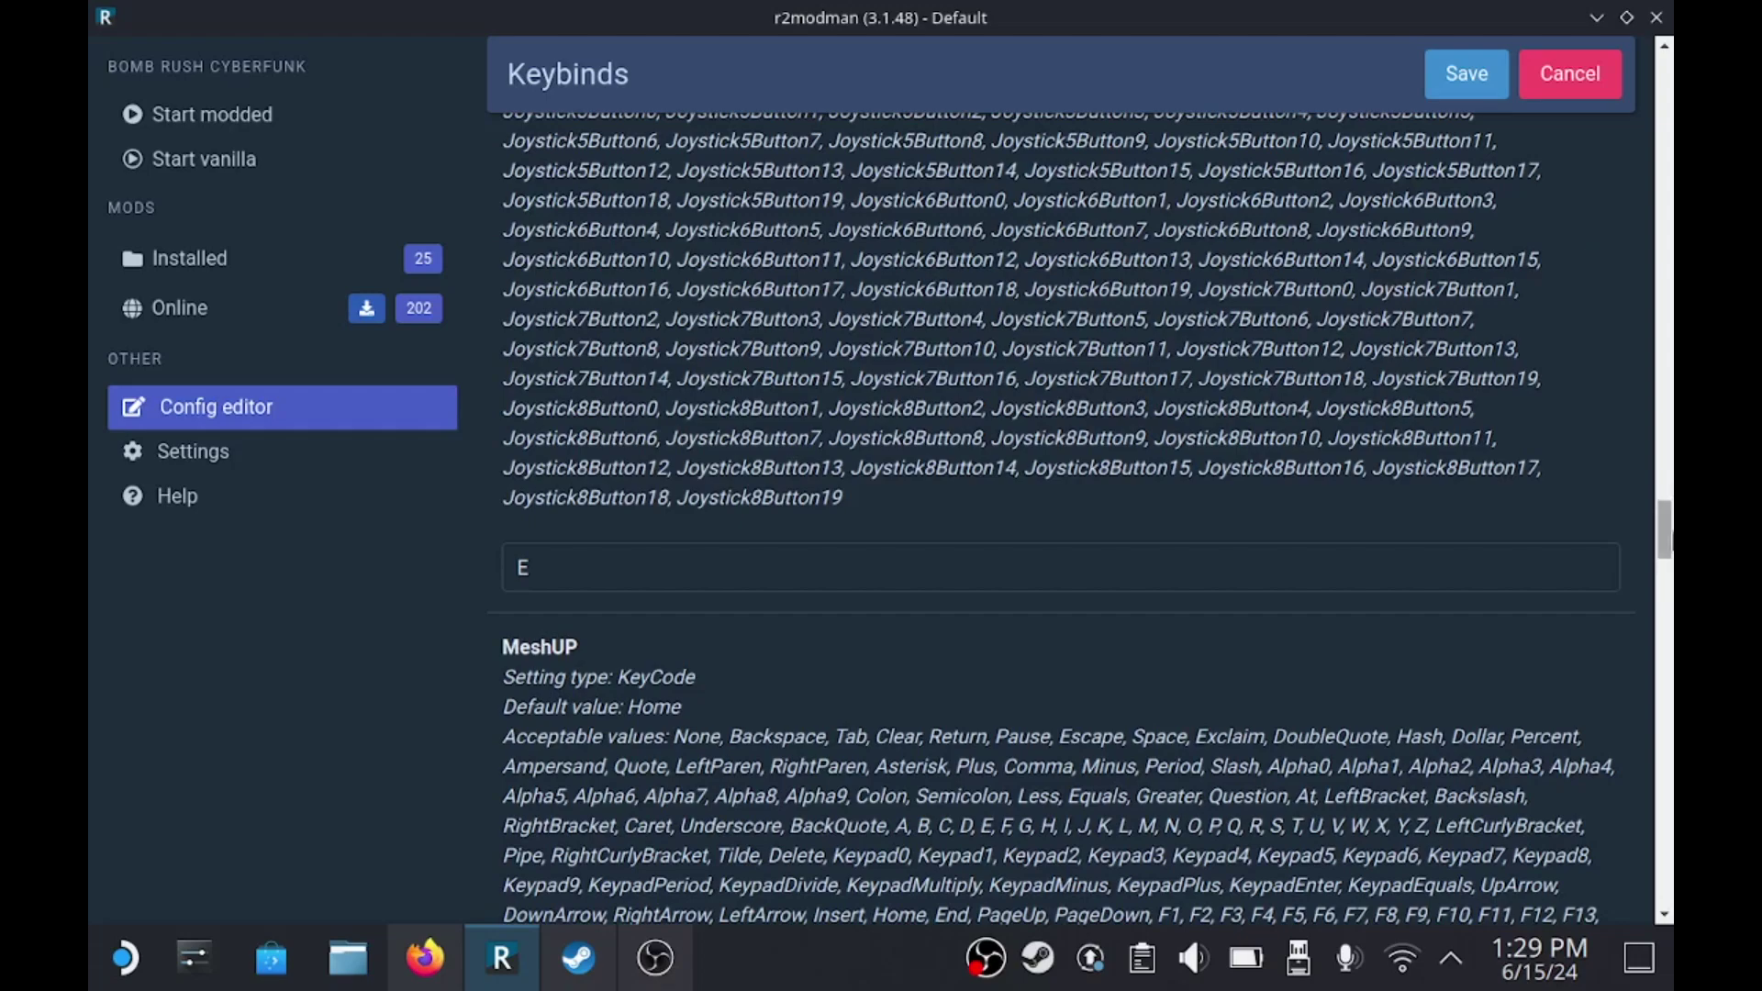
{"action": "left_click_drag", "start_coordinate": [1667, 529], "coordinate": [1625, 309]}
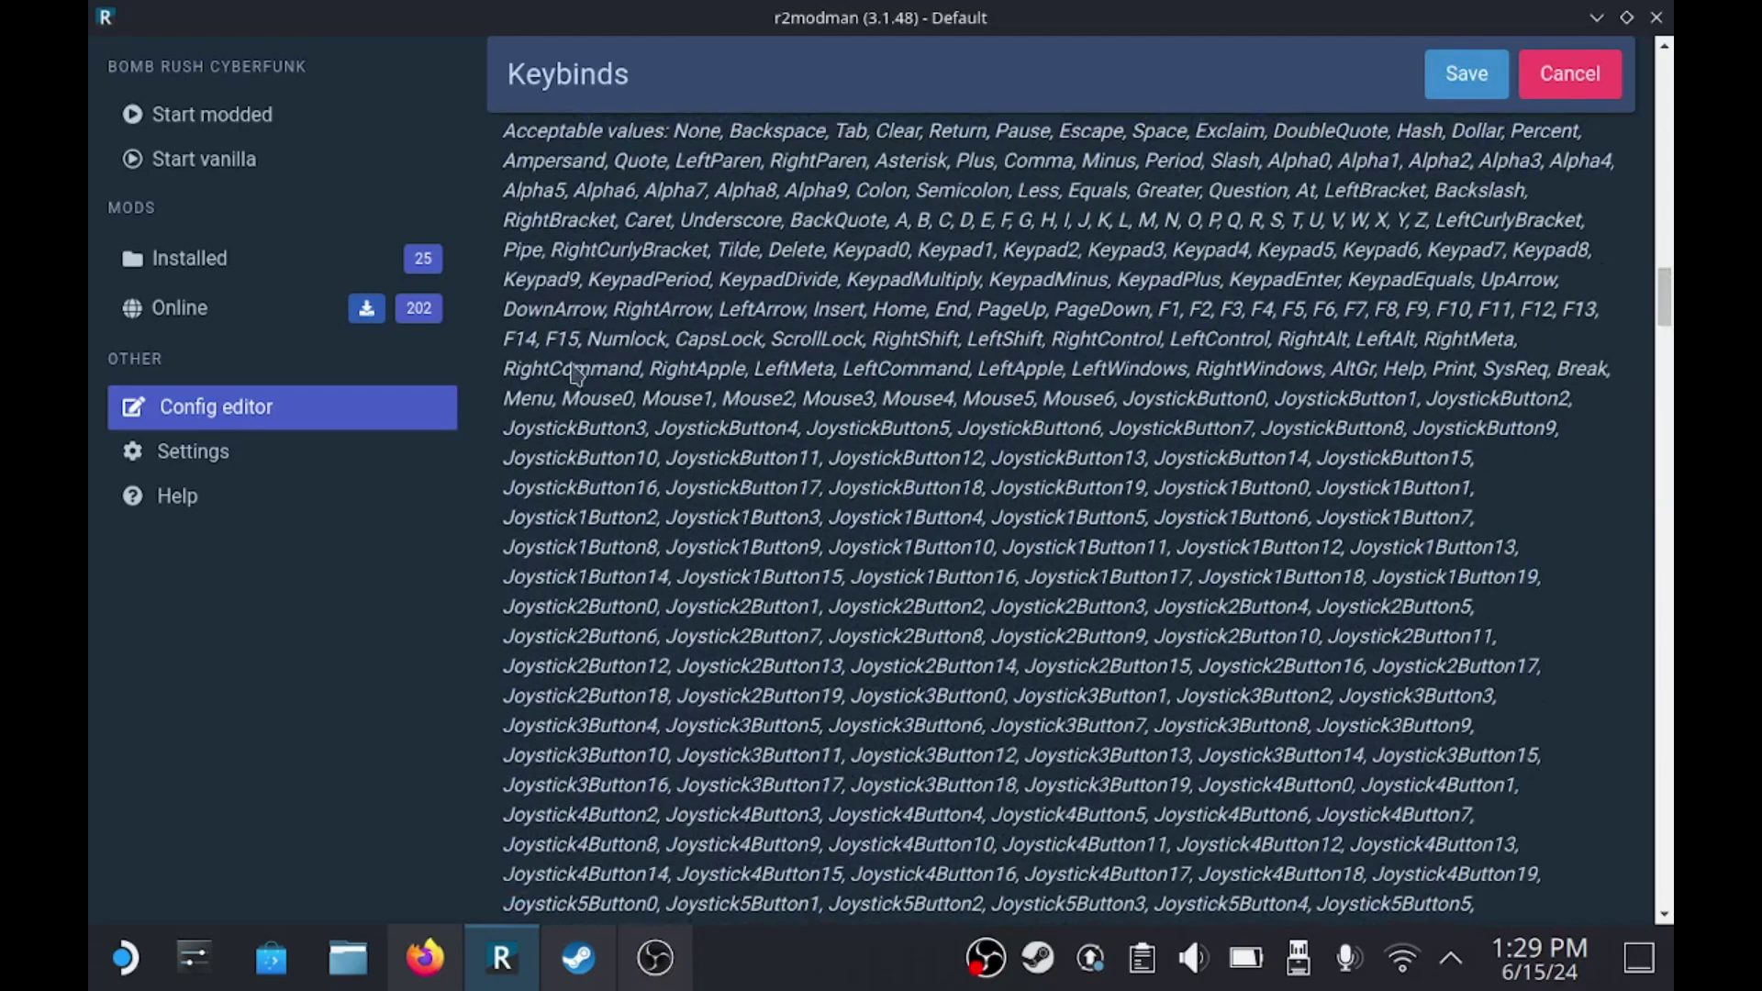
{"action": "left_click", "coordinate": [1592, 20]}
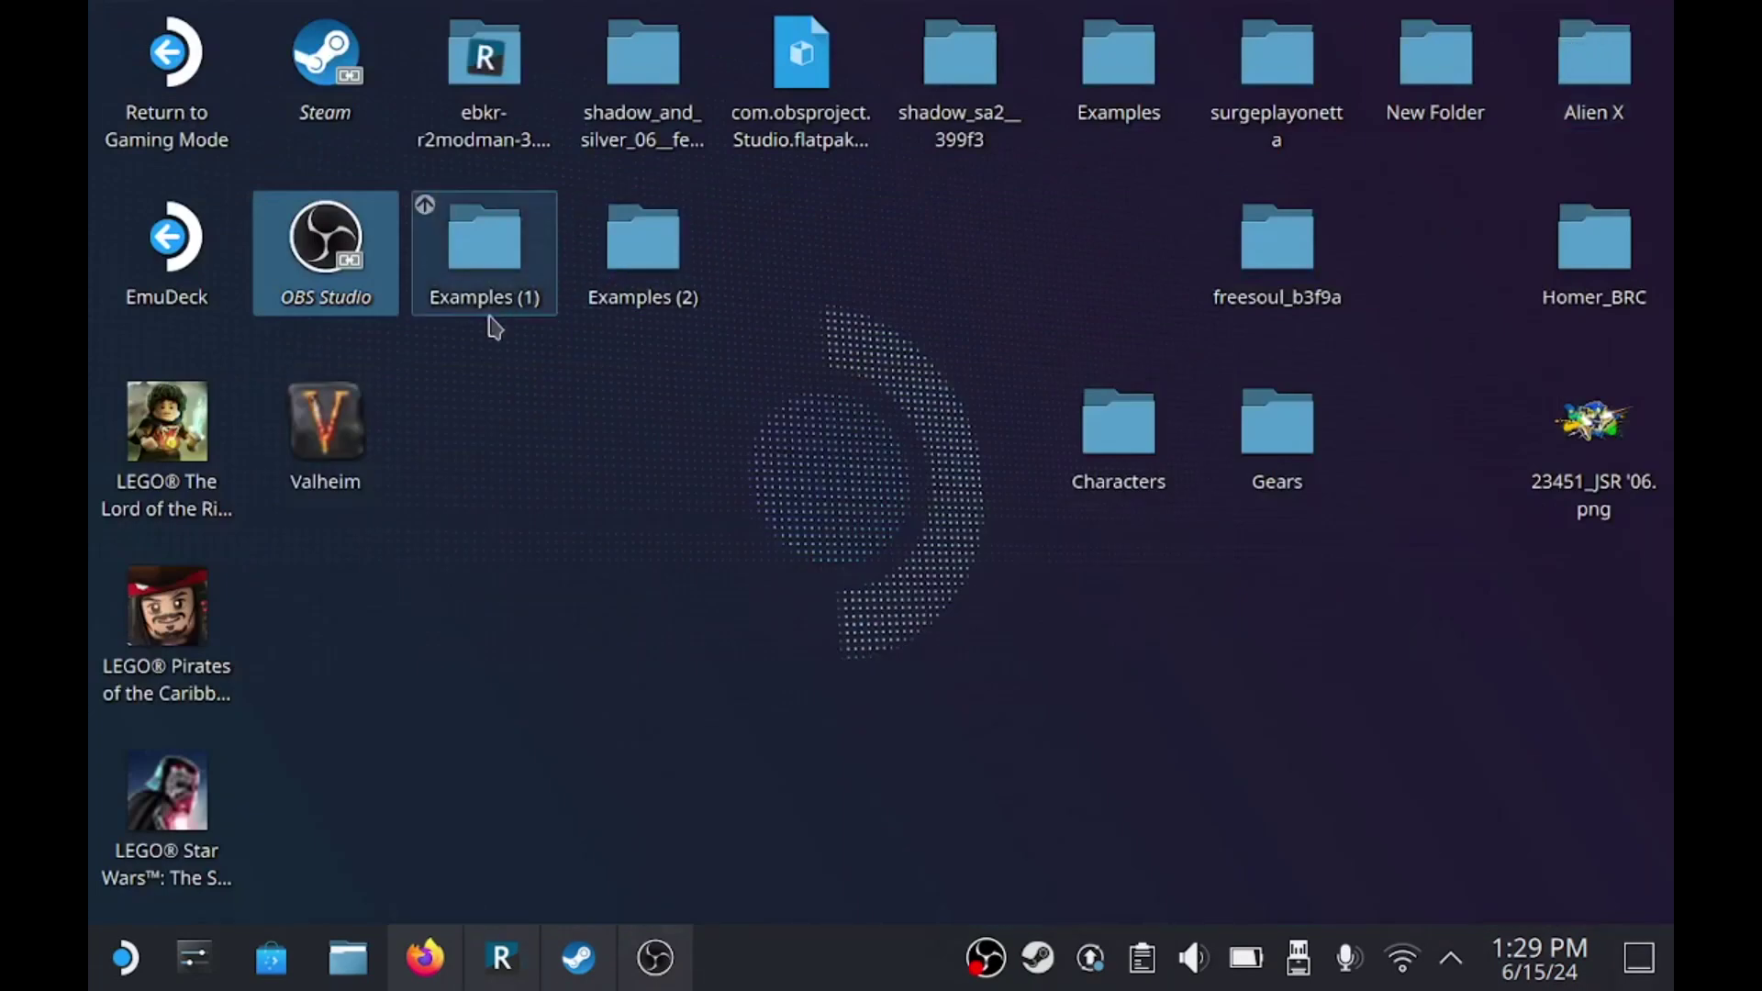
- Browse Bomb Rush Cyberfunk's local files from the Steam Library via Manage
{"action": "left_click", "coordinate": [328, 81]}
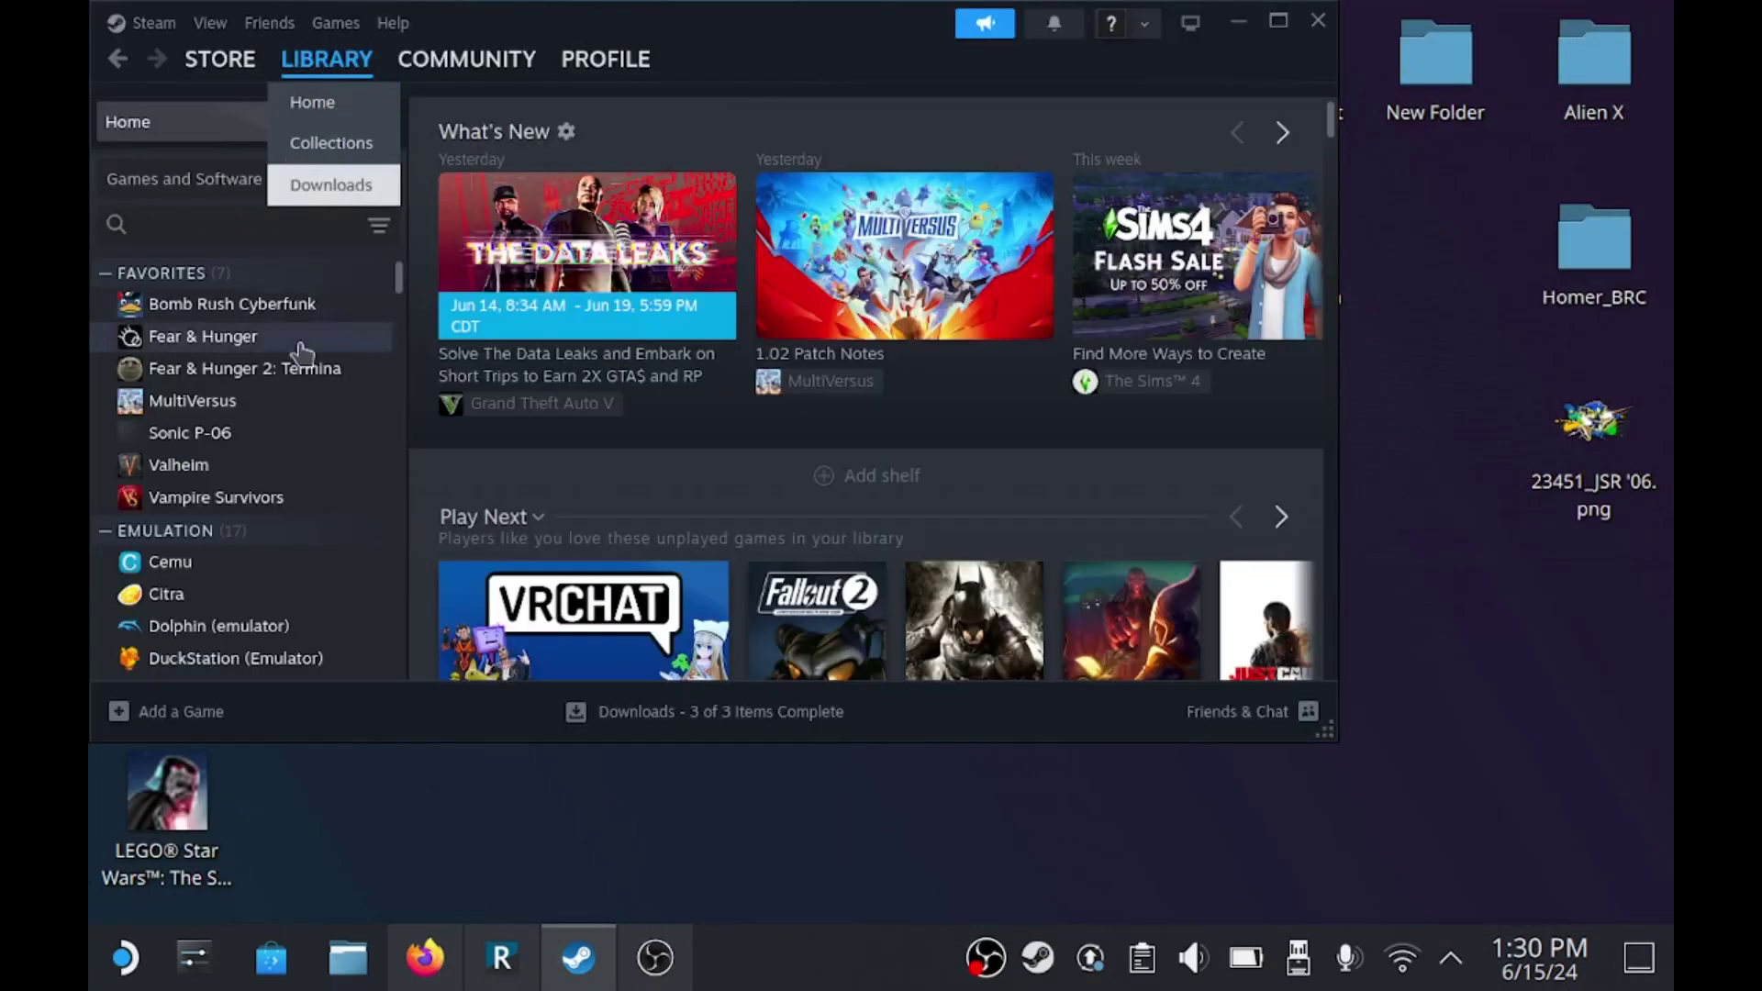
{"action": "right_click", "coordinate": [266, 310]}
{"action": "mouse_move", "coordinate": [358, 466]}
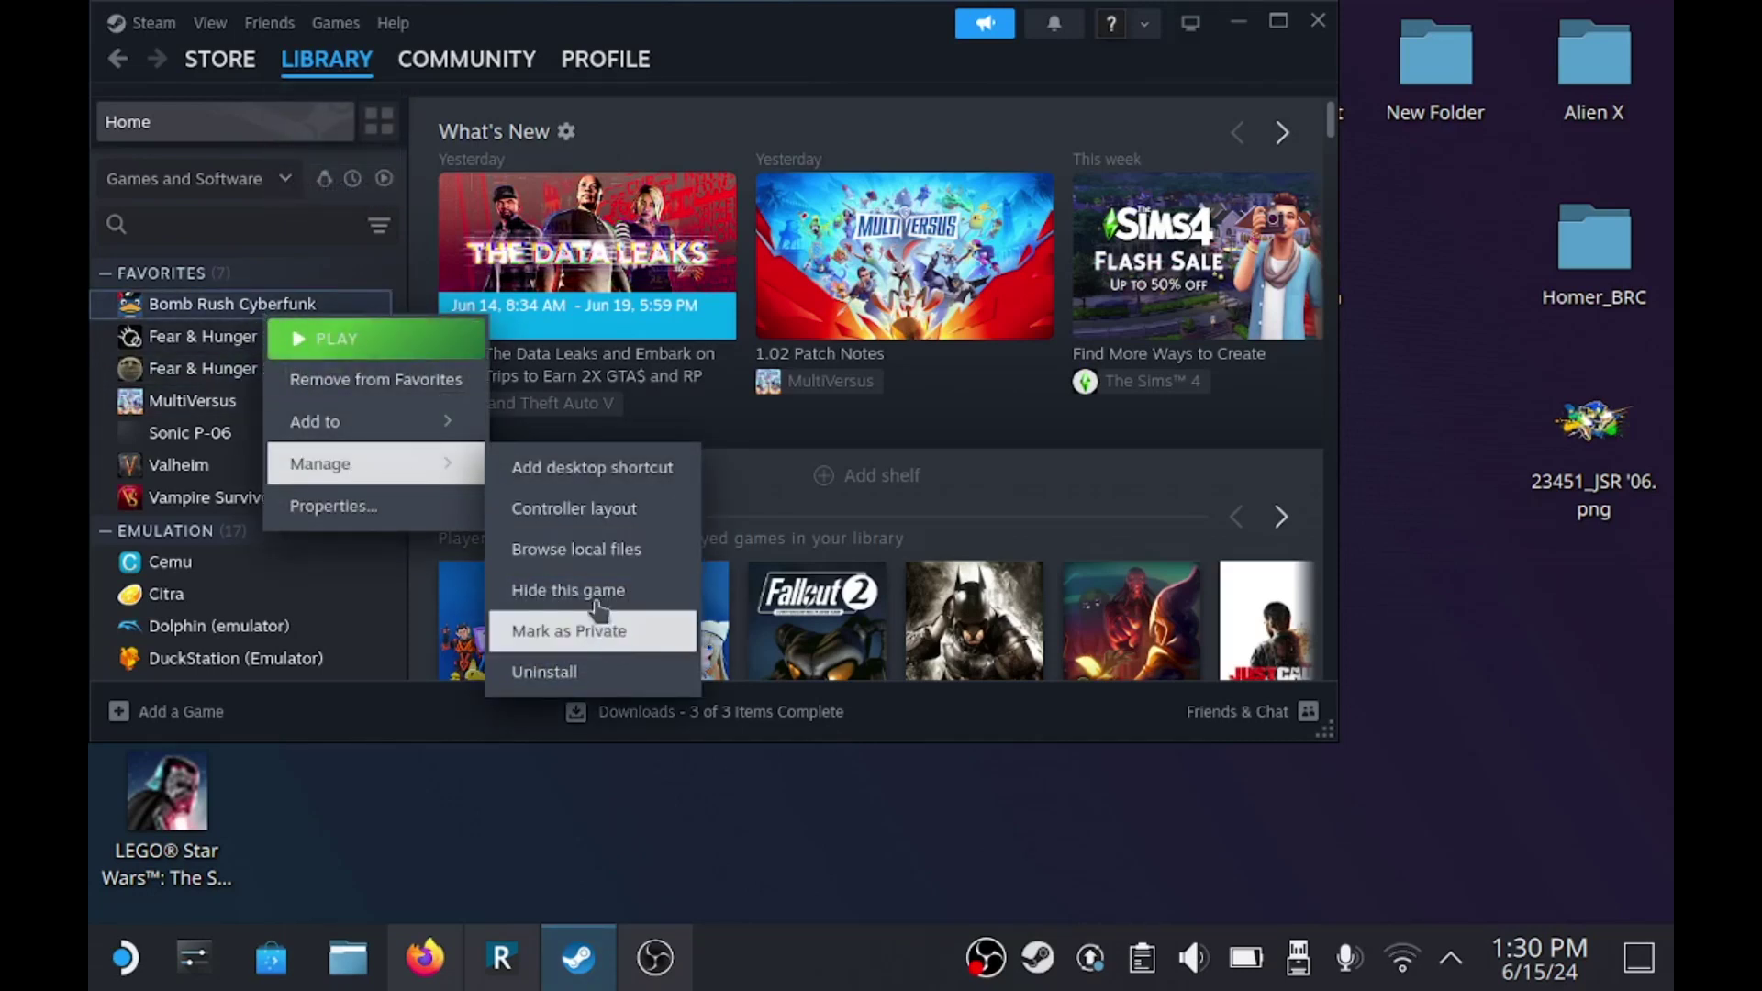
{"action": "left_click", "coordinate": [598, 553]}
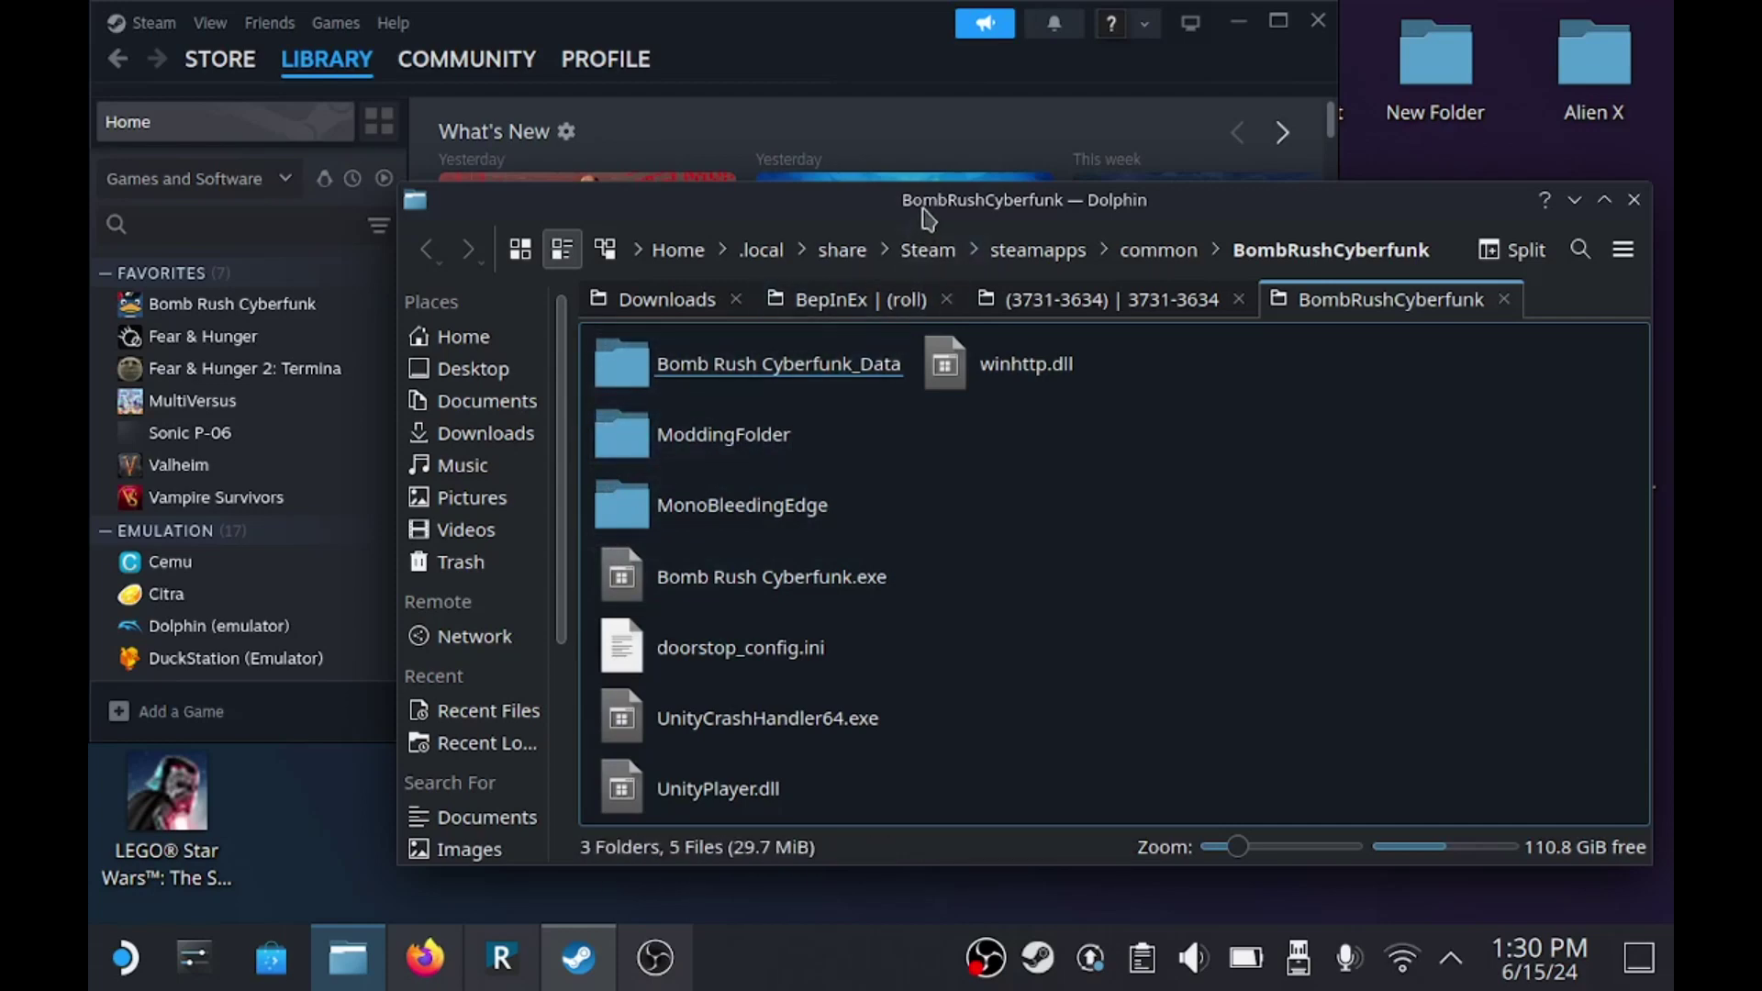
- Navigate into ModdingFolder/BRC-DripRemix and minimize Steam
{"action": "left_click_drag", "start_coordinate": [927, 218], "coordinate": [783, 150]}
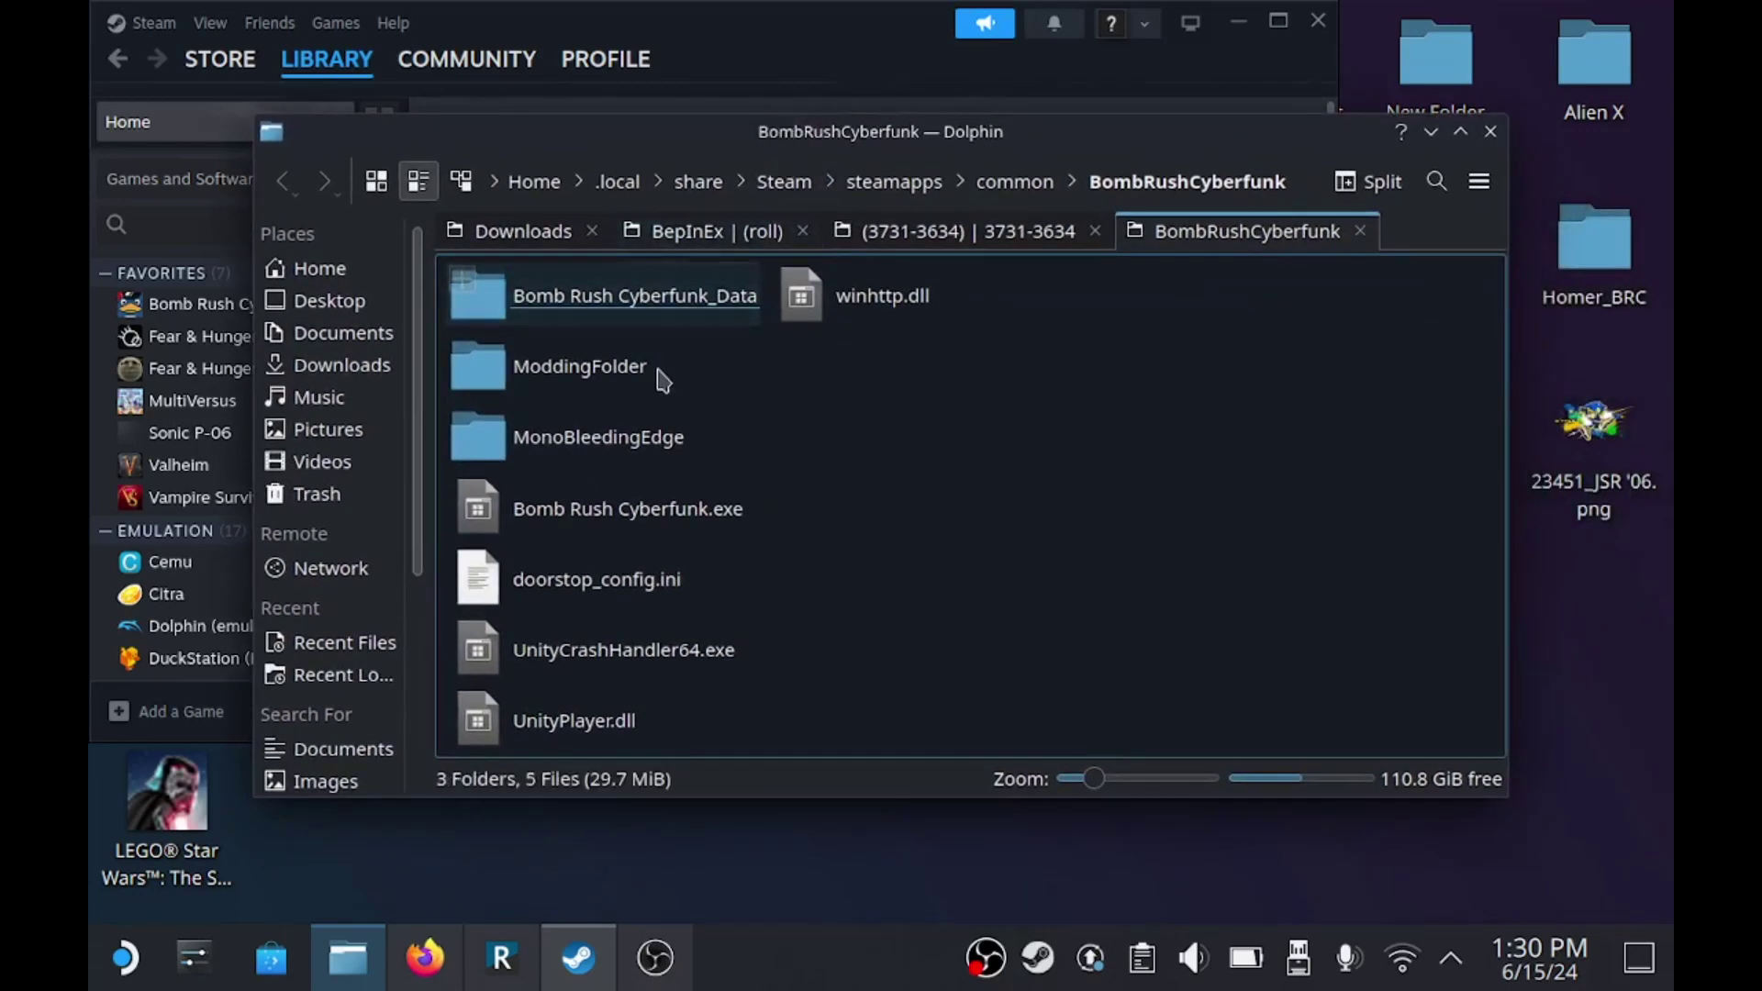
{"action": "double_click", "coordinate": [597, 395]}
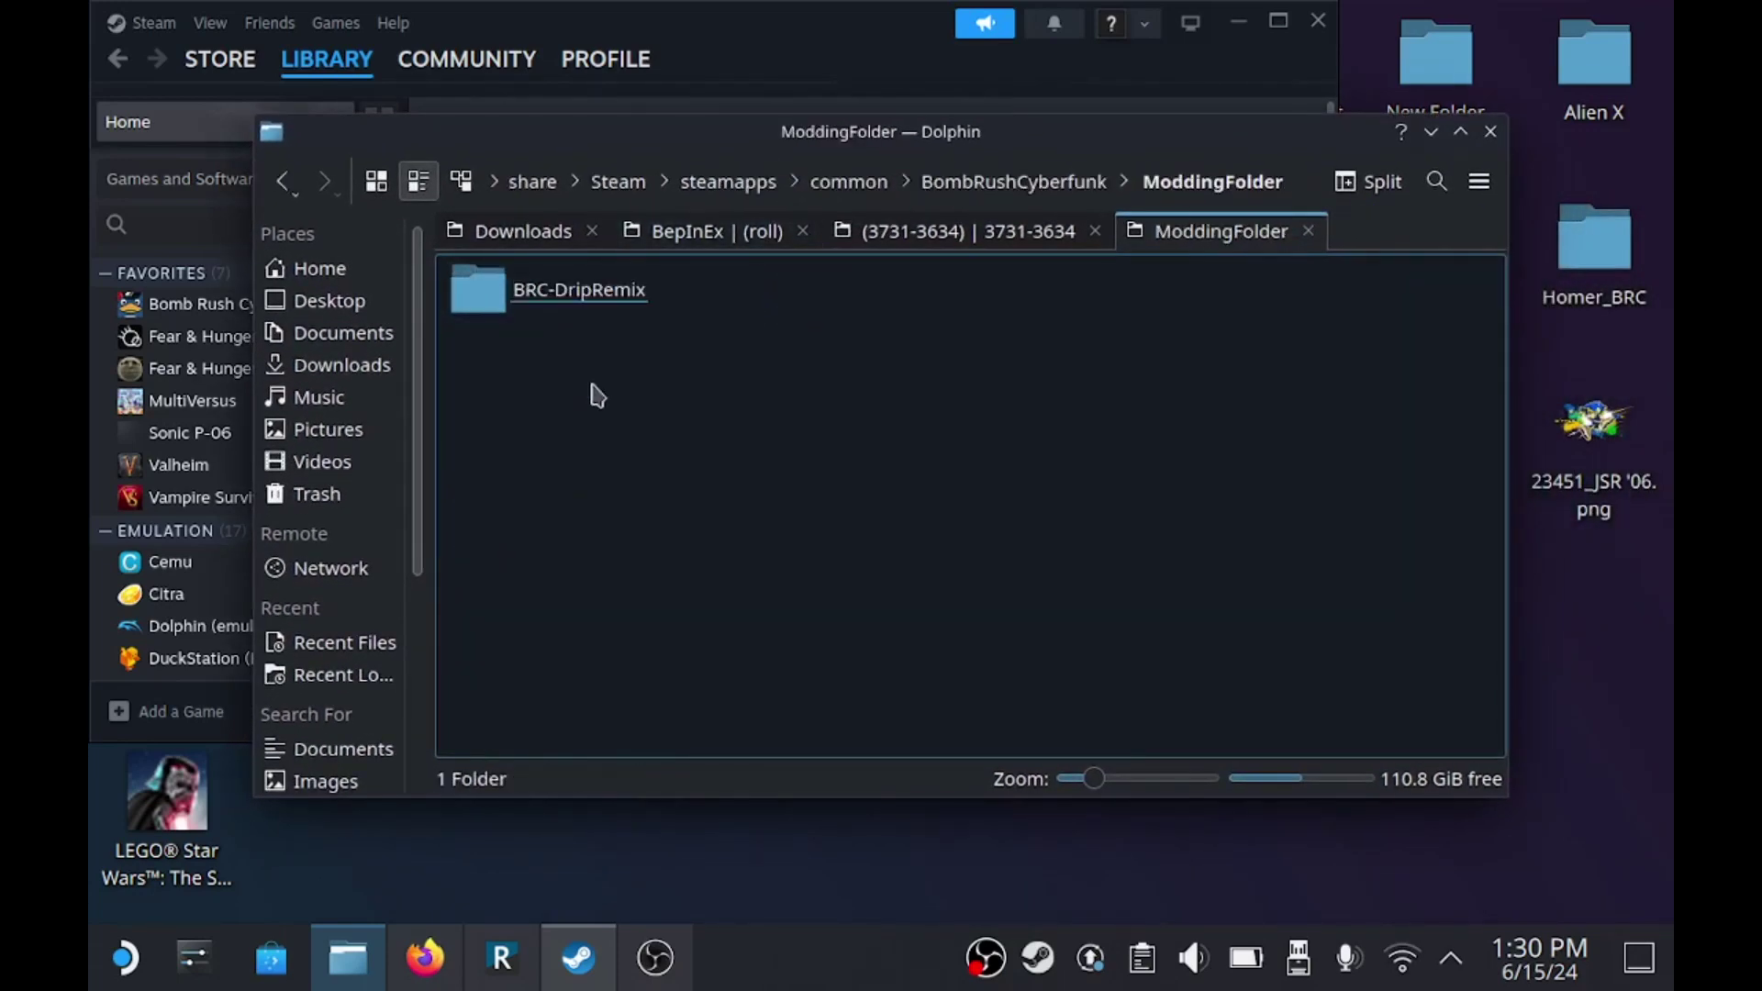
{"action": "left_click", "coordinate": [563, 316]}
{"action": "double_click", "coordinate": [563, 317]}
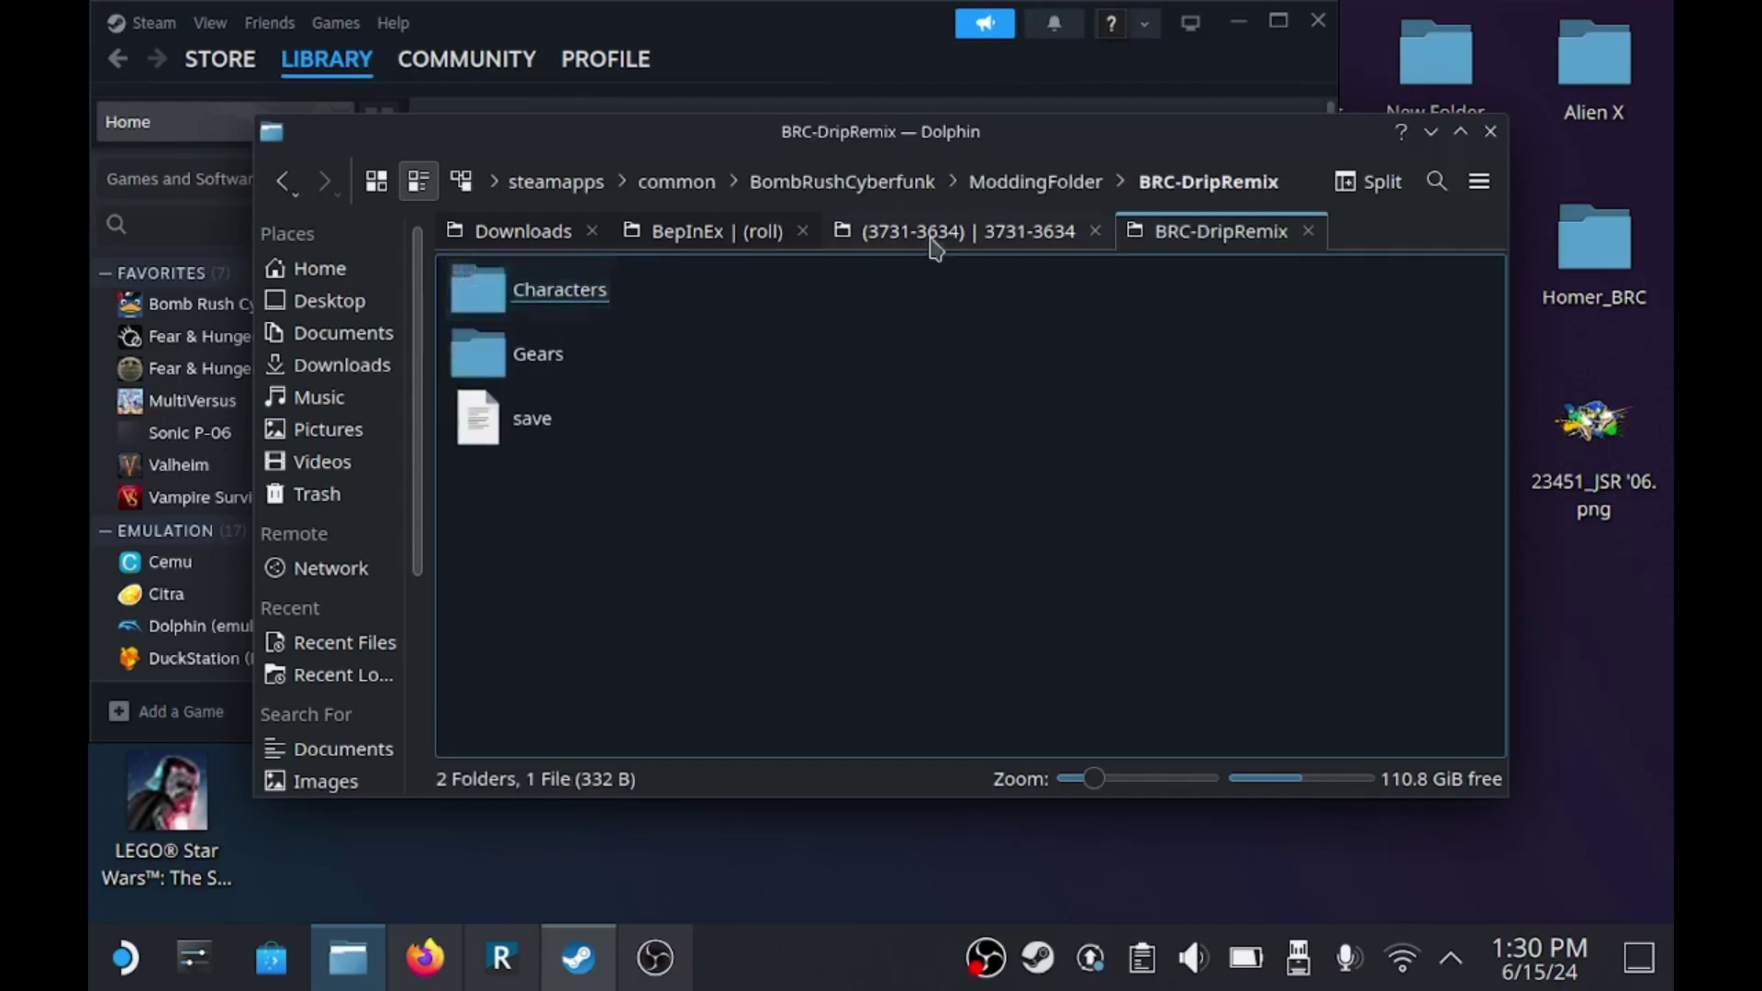
{"action": "left_click", "coordinate": [1240, 24]}
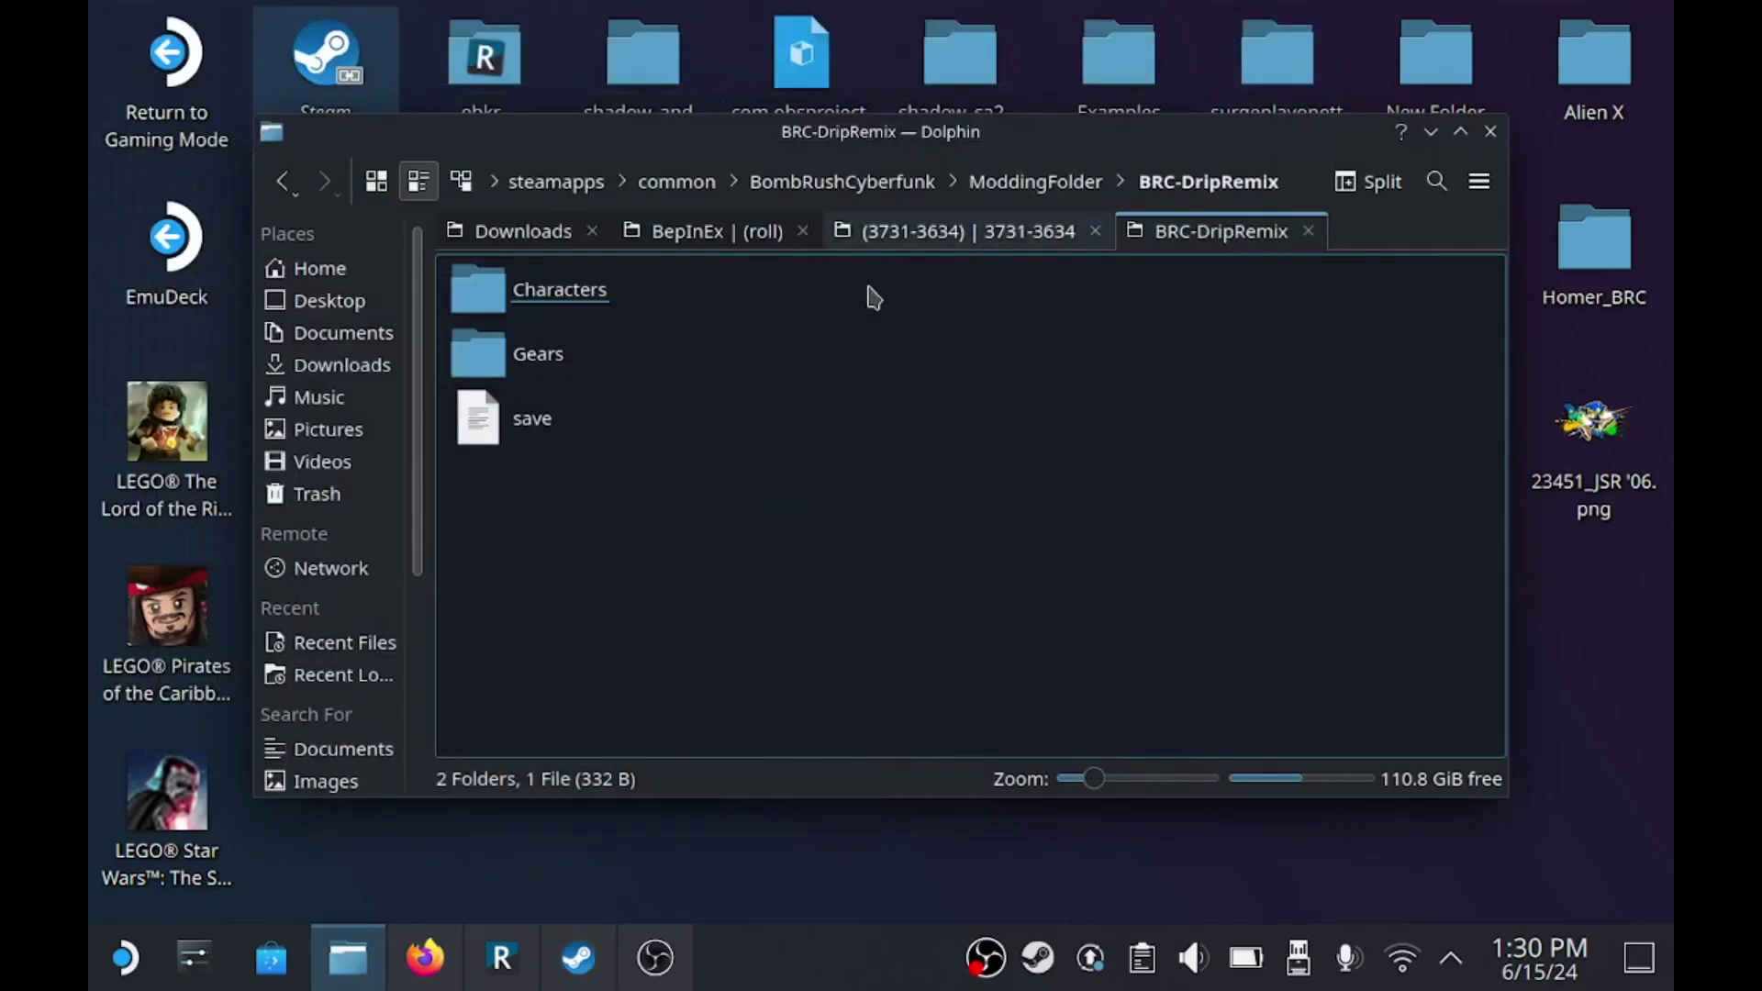
- Inspect the Gears/Skateboard folder, then go back up to ModdingFolder
{"action": "double_click", "coordinate": [505, 354]}
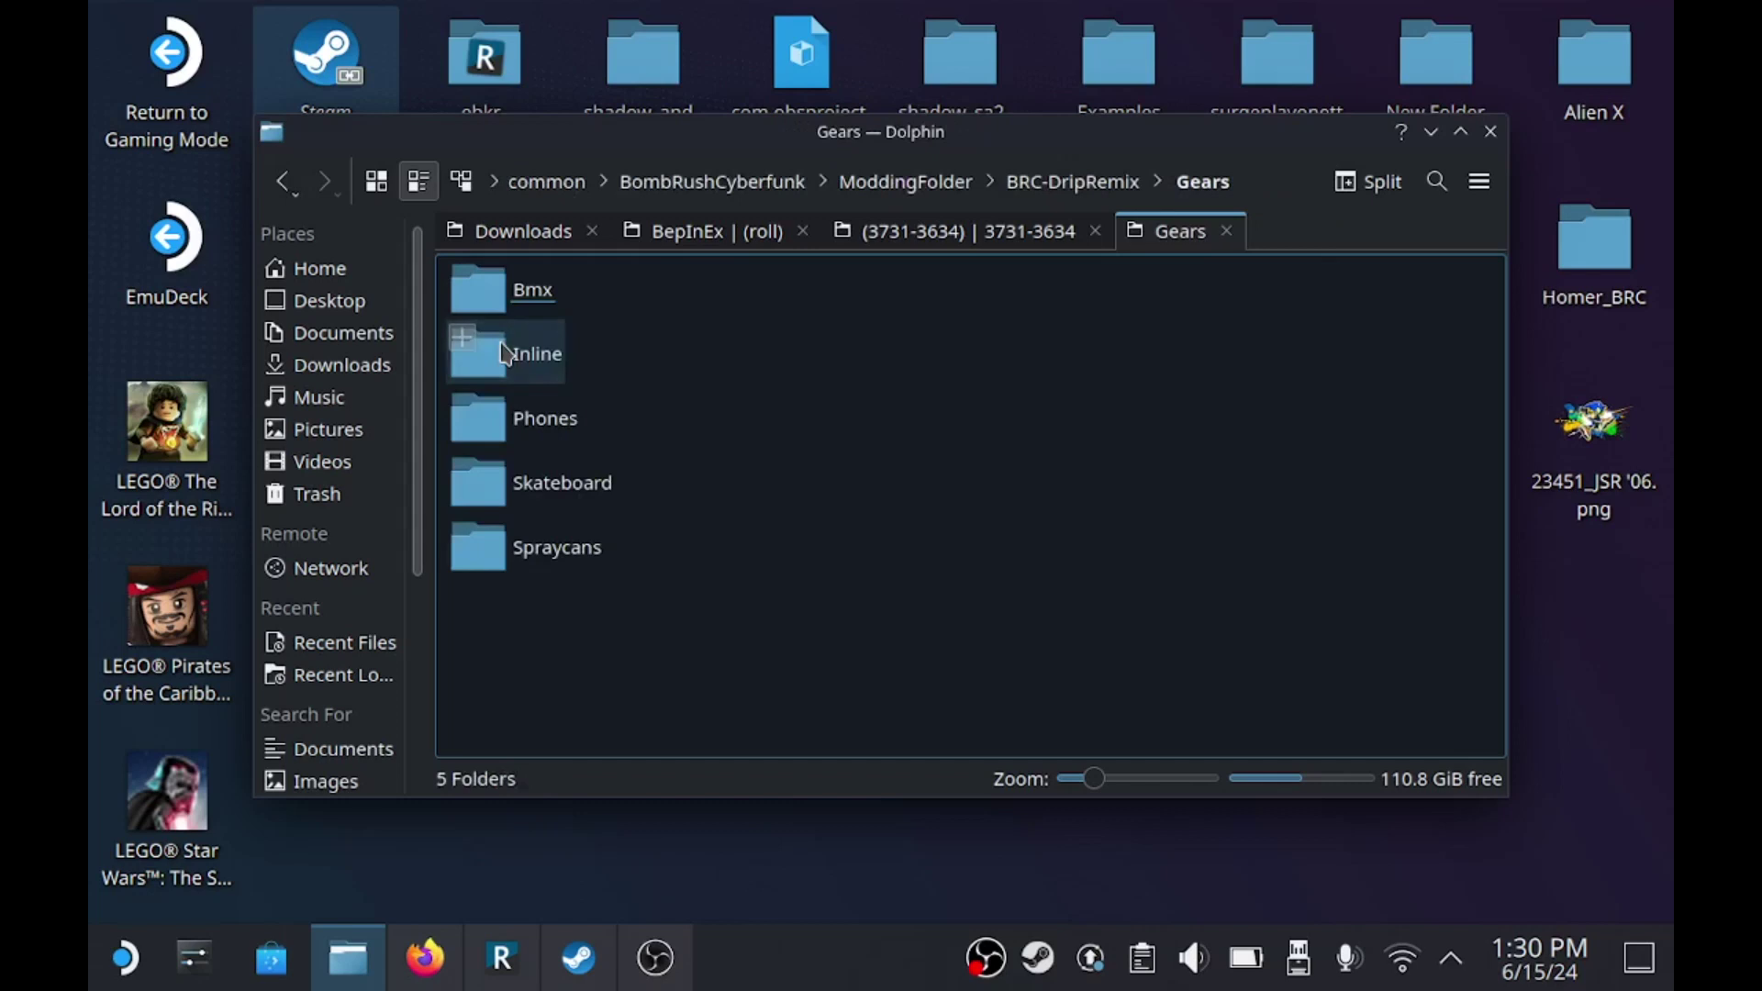
{"action": "double_click", "coordinate": [571, 479]}
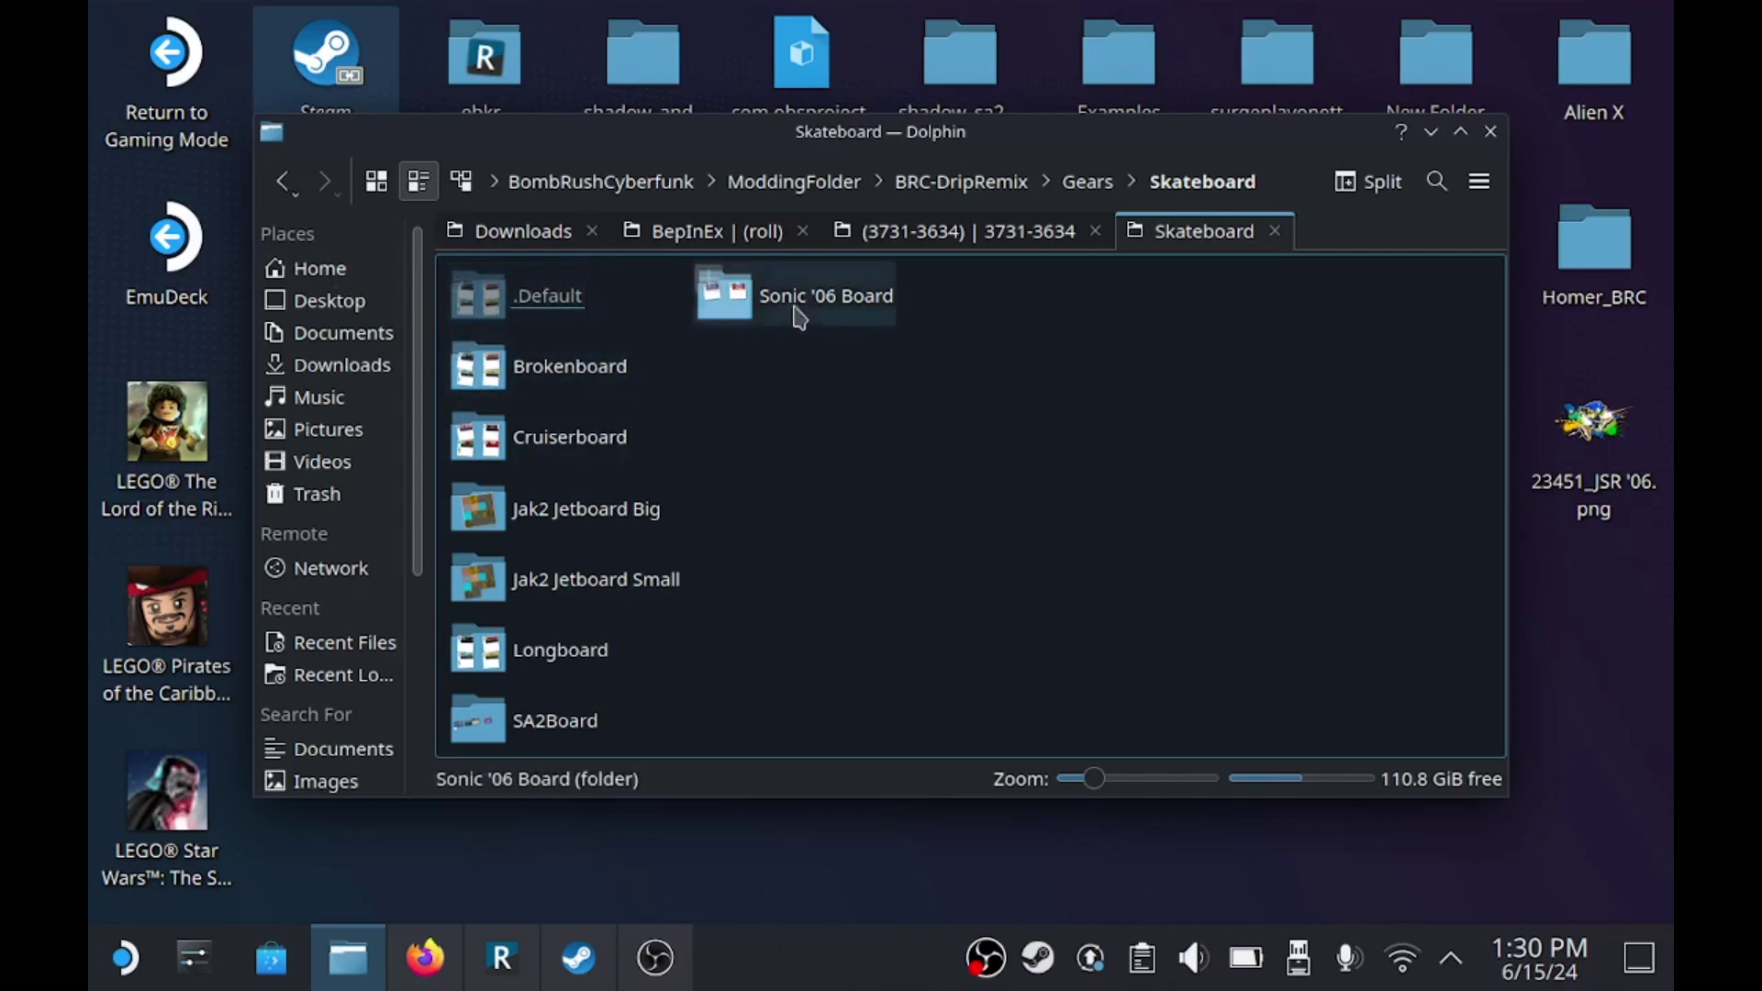
{"action": "left_click", "coordinate": [284, 180]}
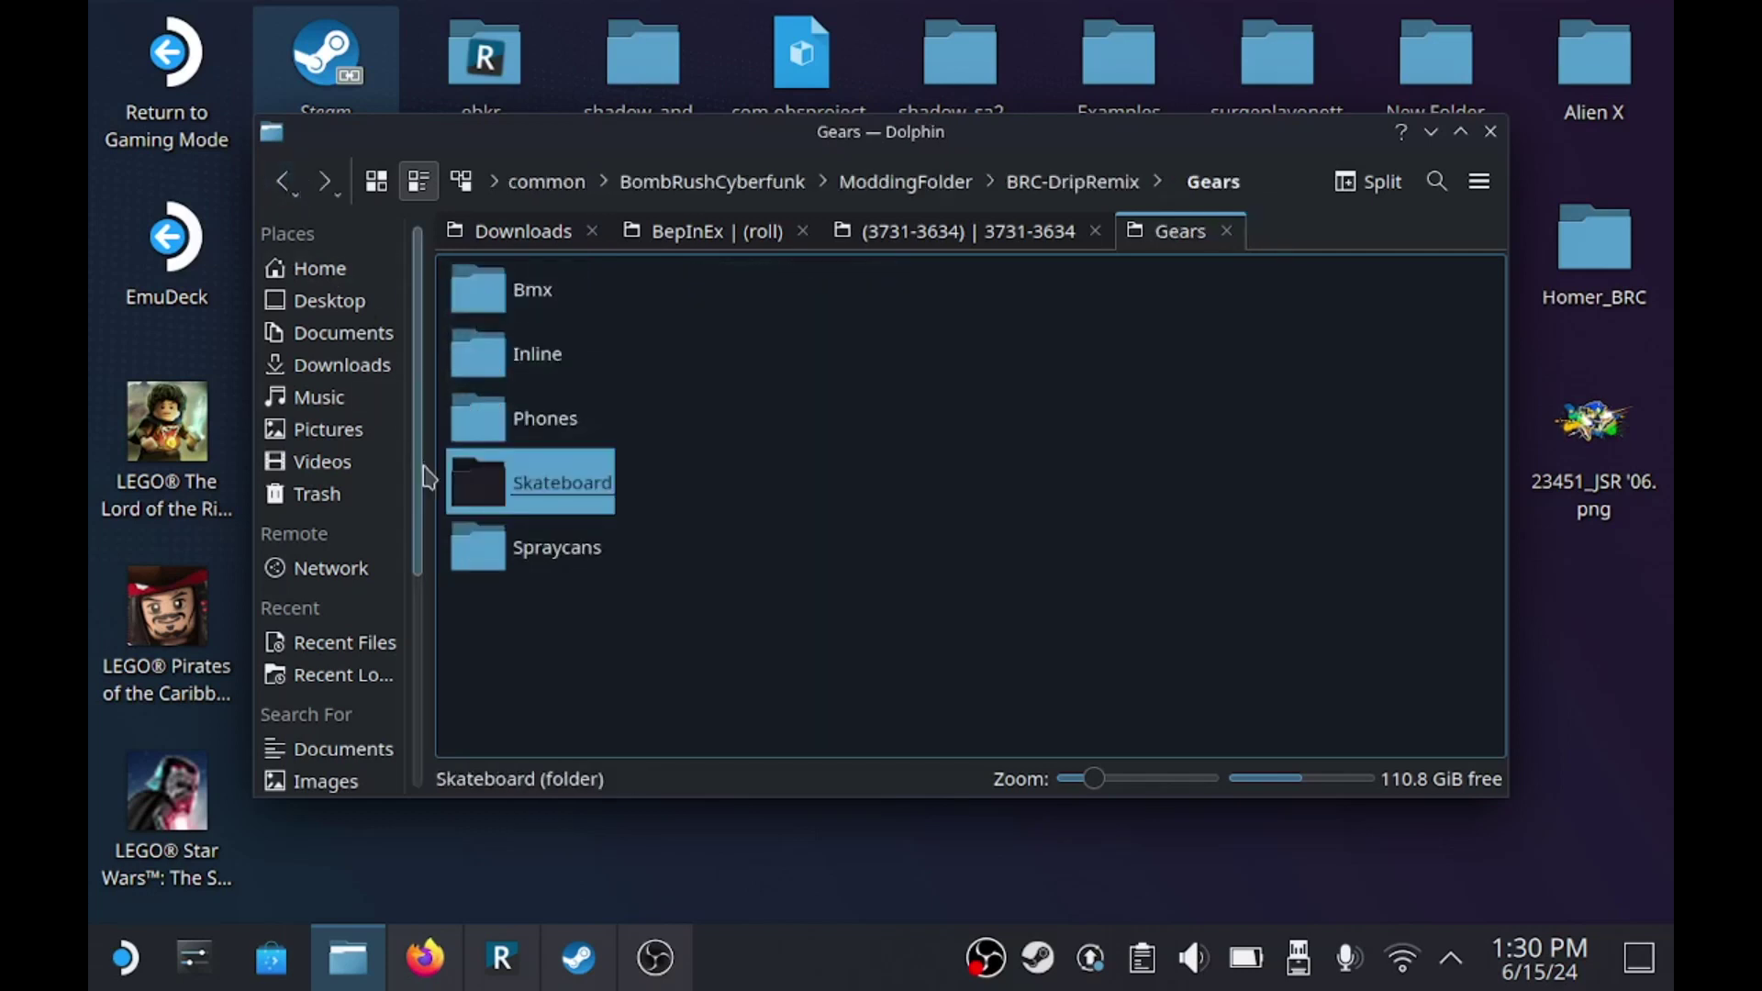
{"action": "left_click", "coordinate": [285, 180]}
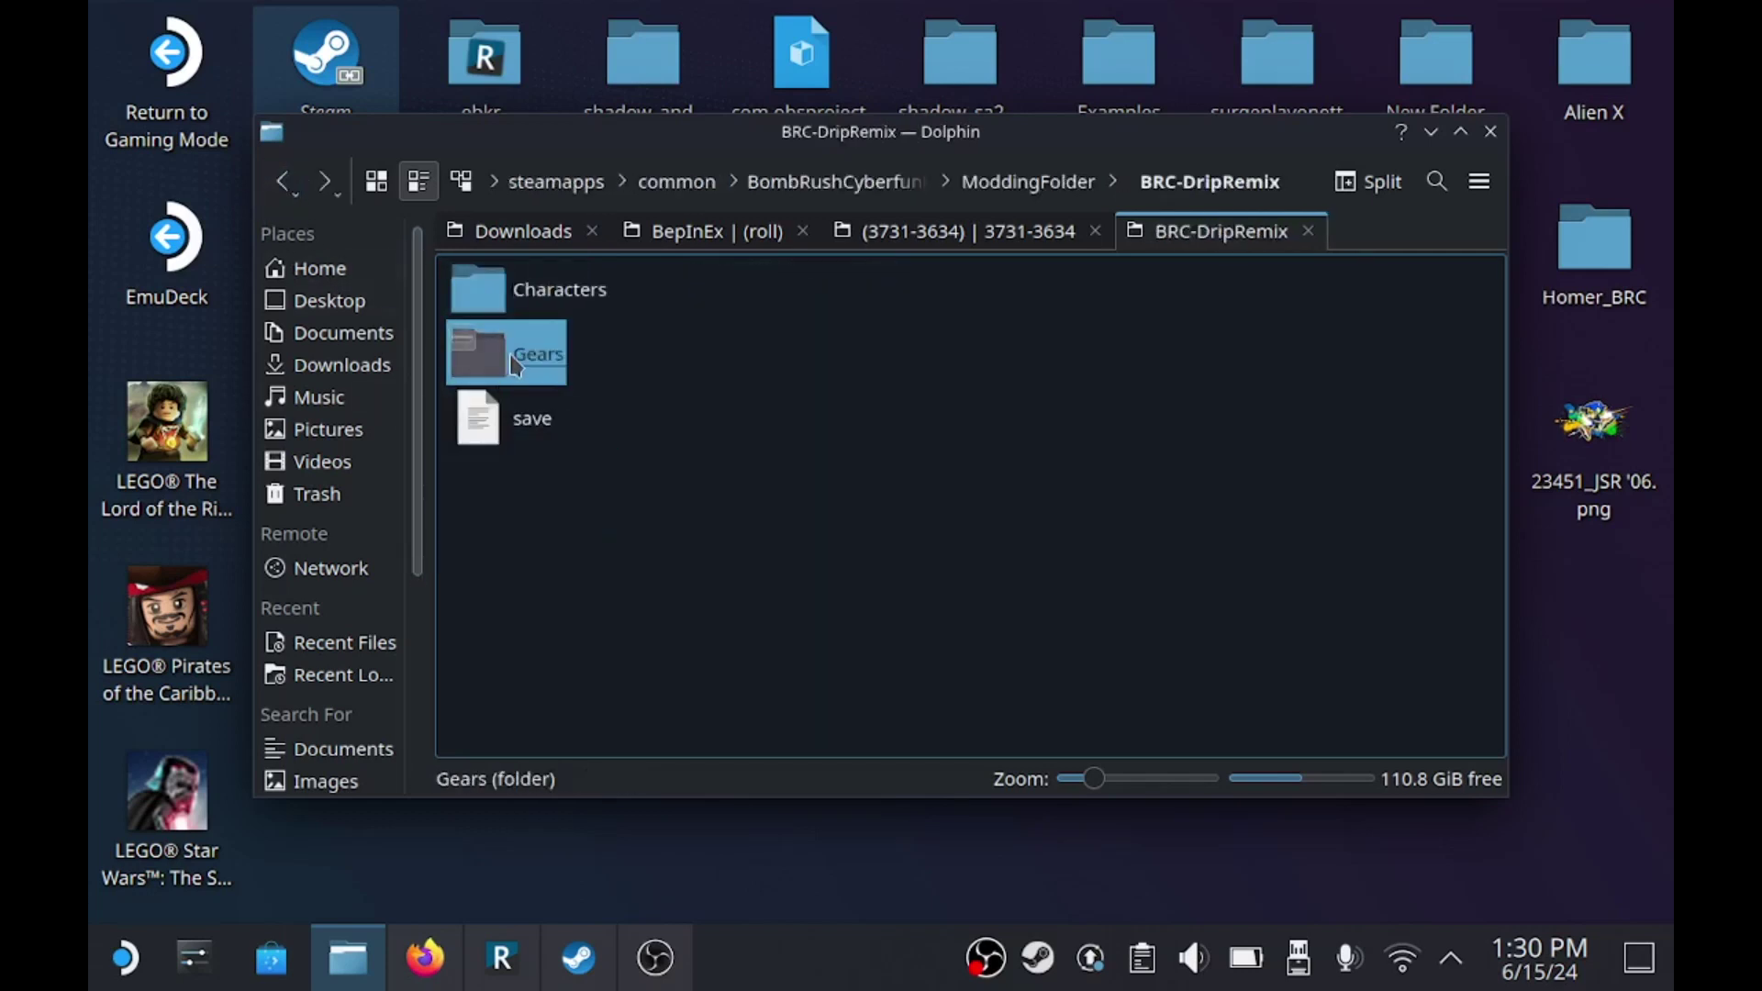
{"action": "left_click", "coordinate": [284, 181]}
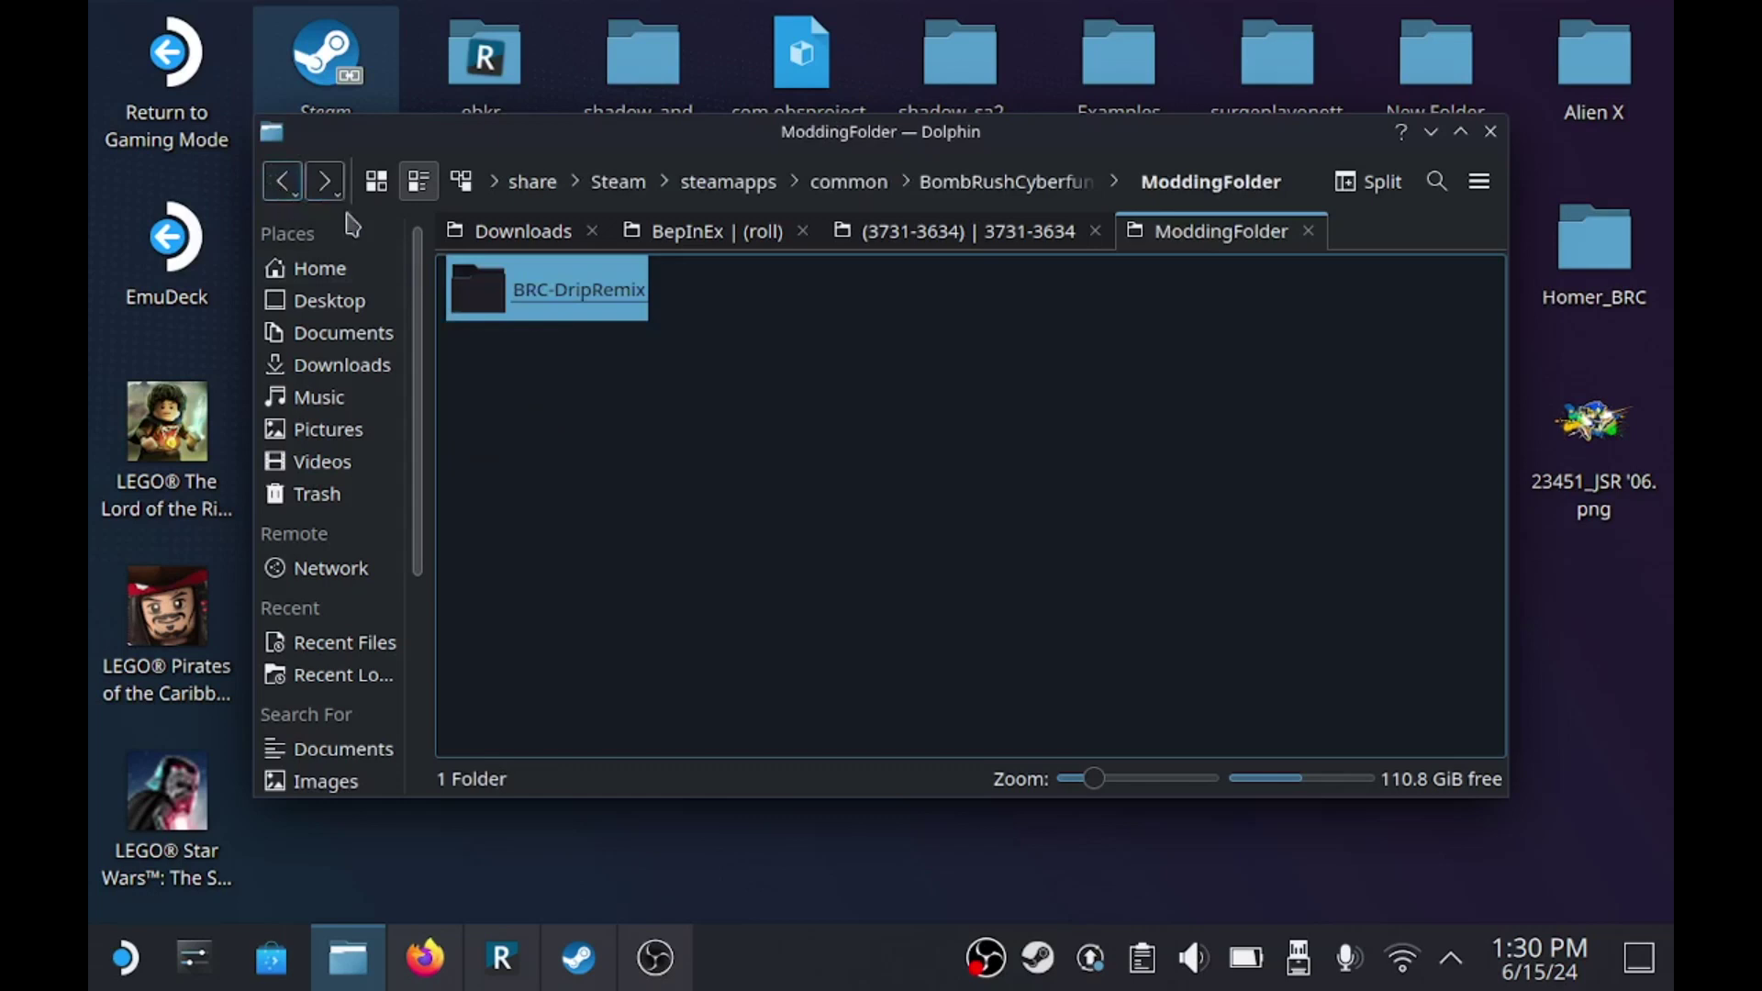
- Look inside BRC-DripRemix's Characters folder, return to BRC-DripRemix, and bring up the Thunderstore page
{"action": "double_click", "coordinate": [608, 323]}
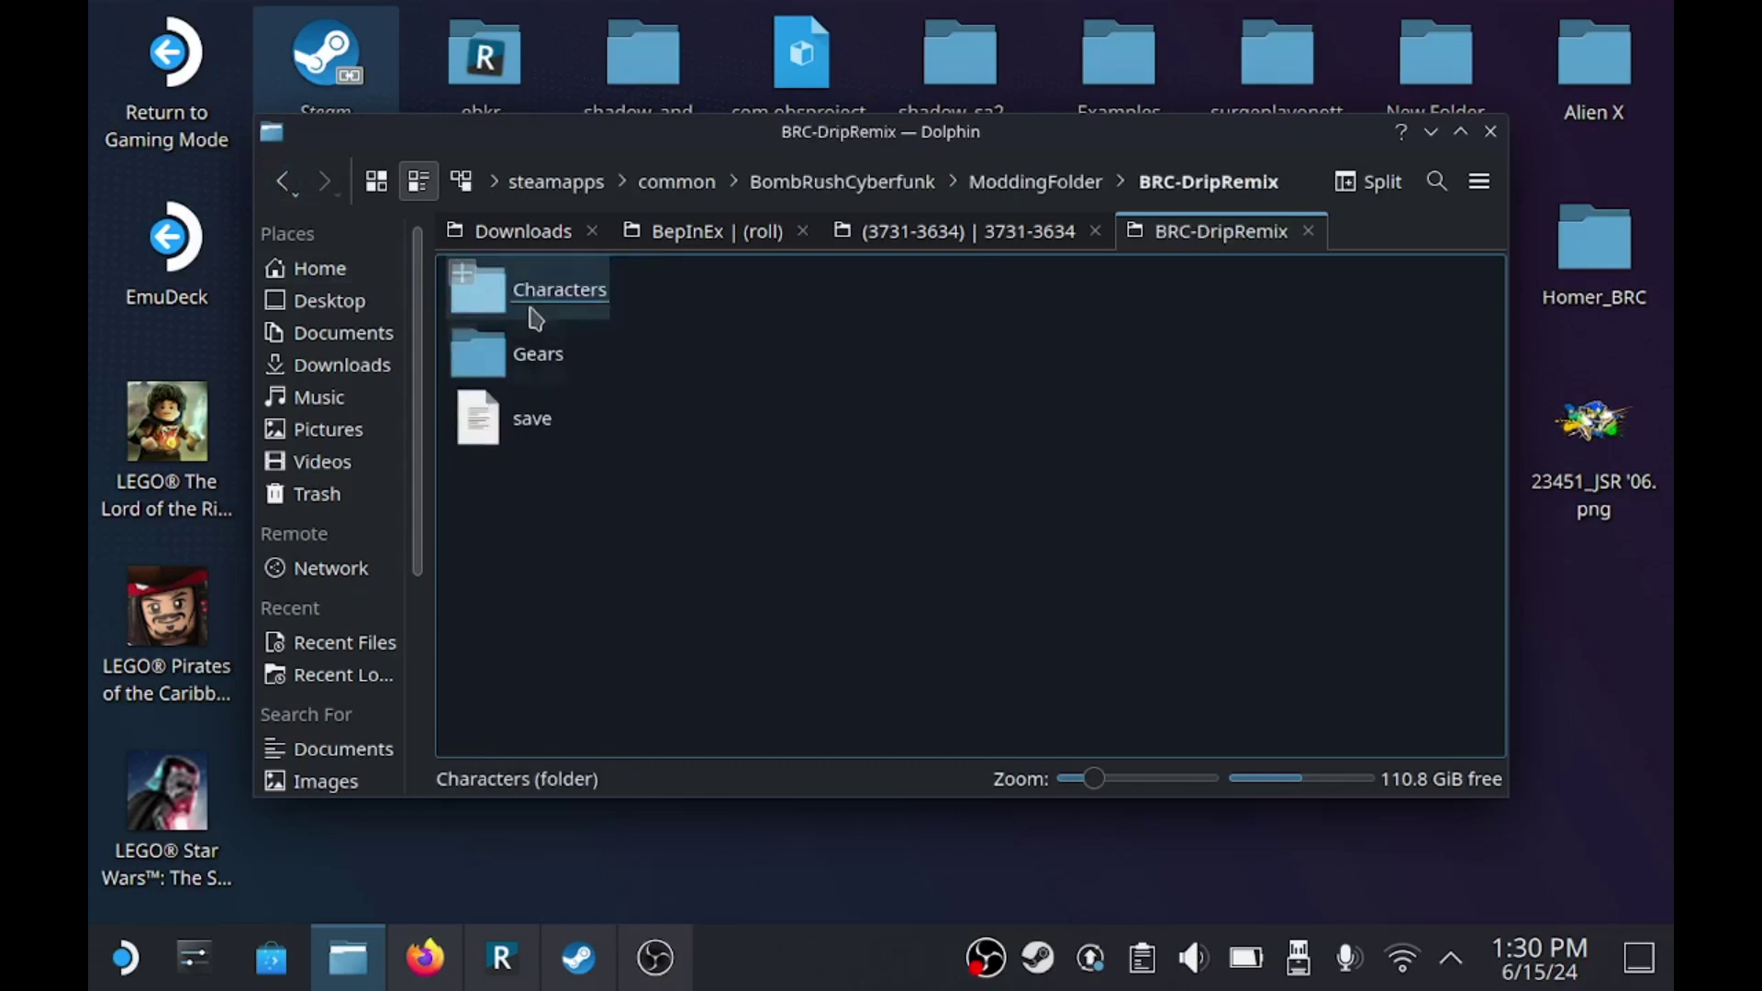
{"action": "double_click", "coordinate": [540, 312]}
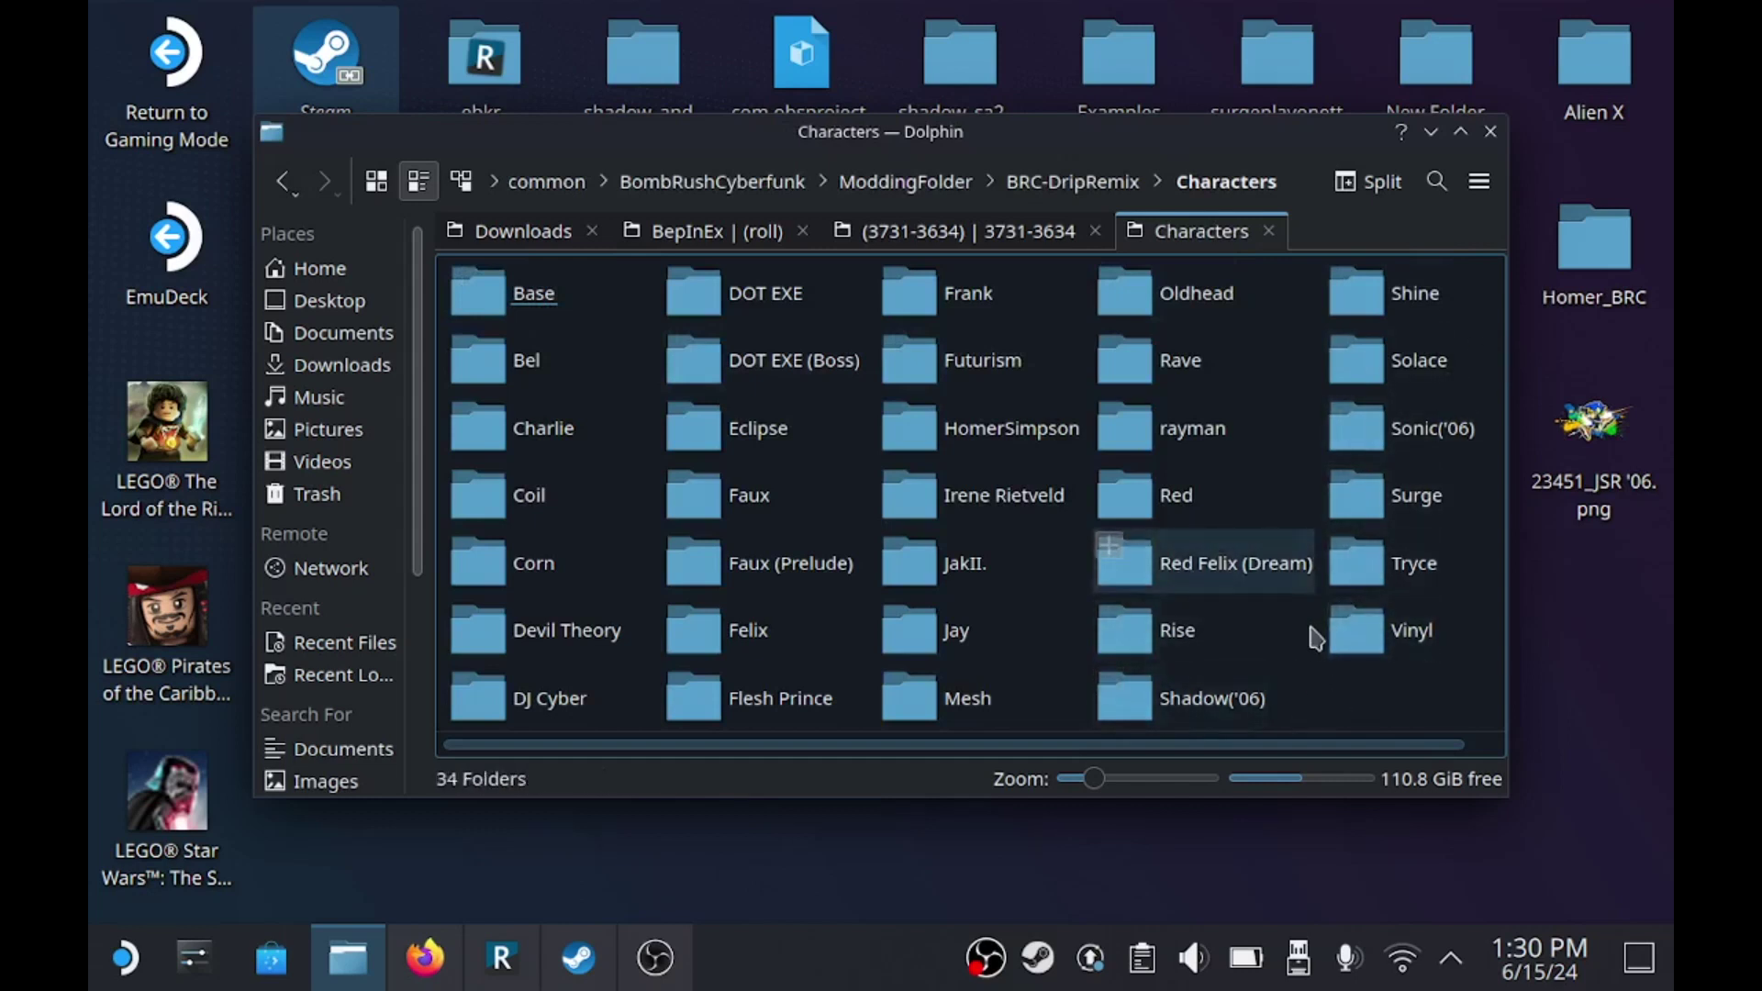
{"action": "left_click", "coordinate": [283, 181]}
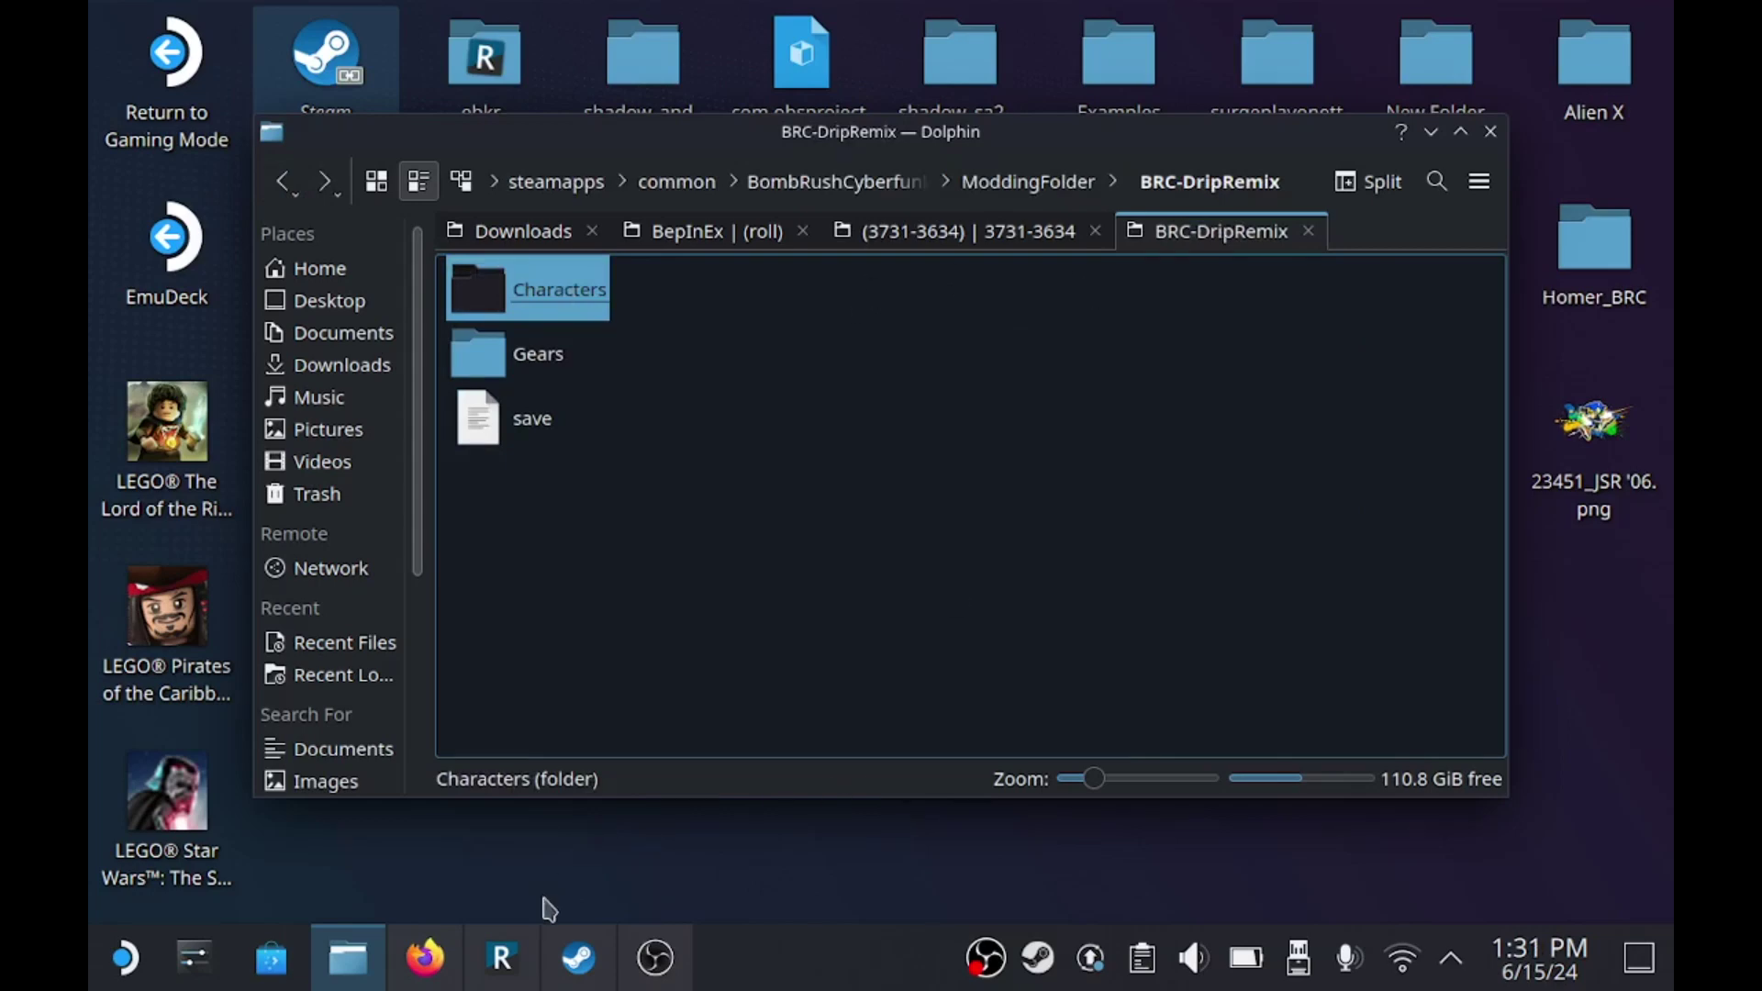
{"action": "left_click", "coordinate": [424, 957]}
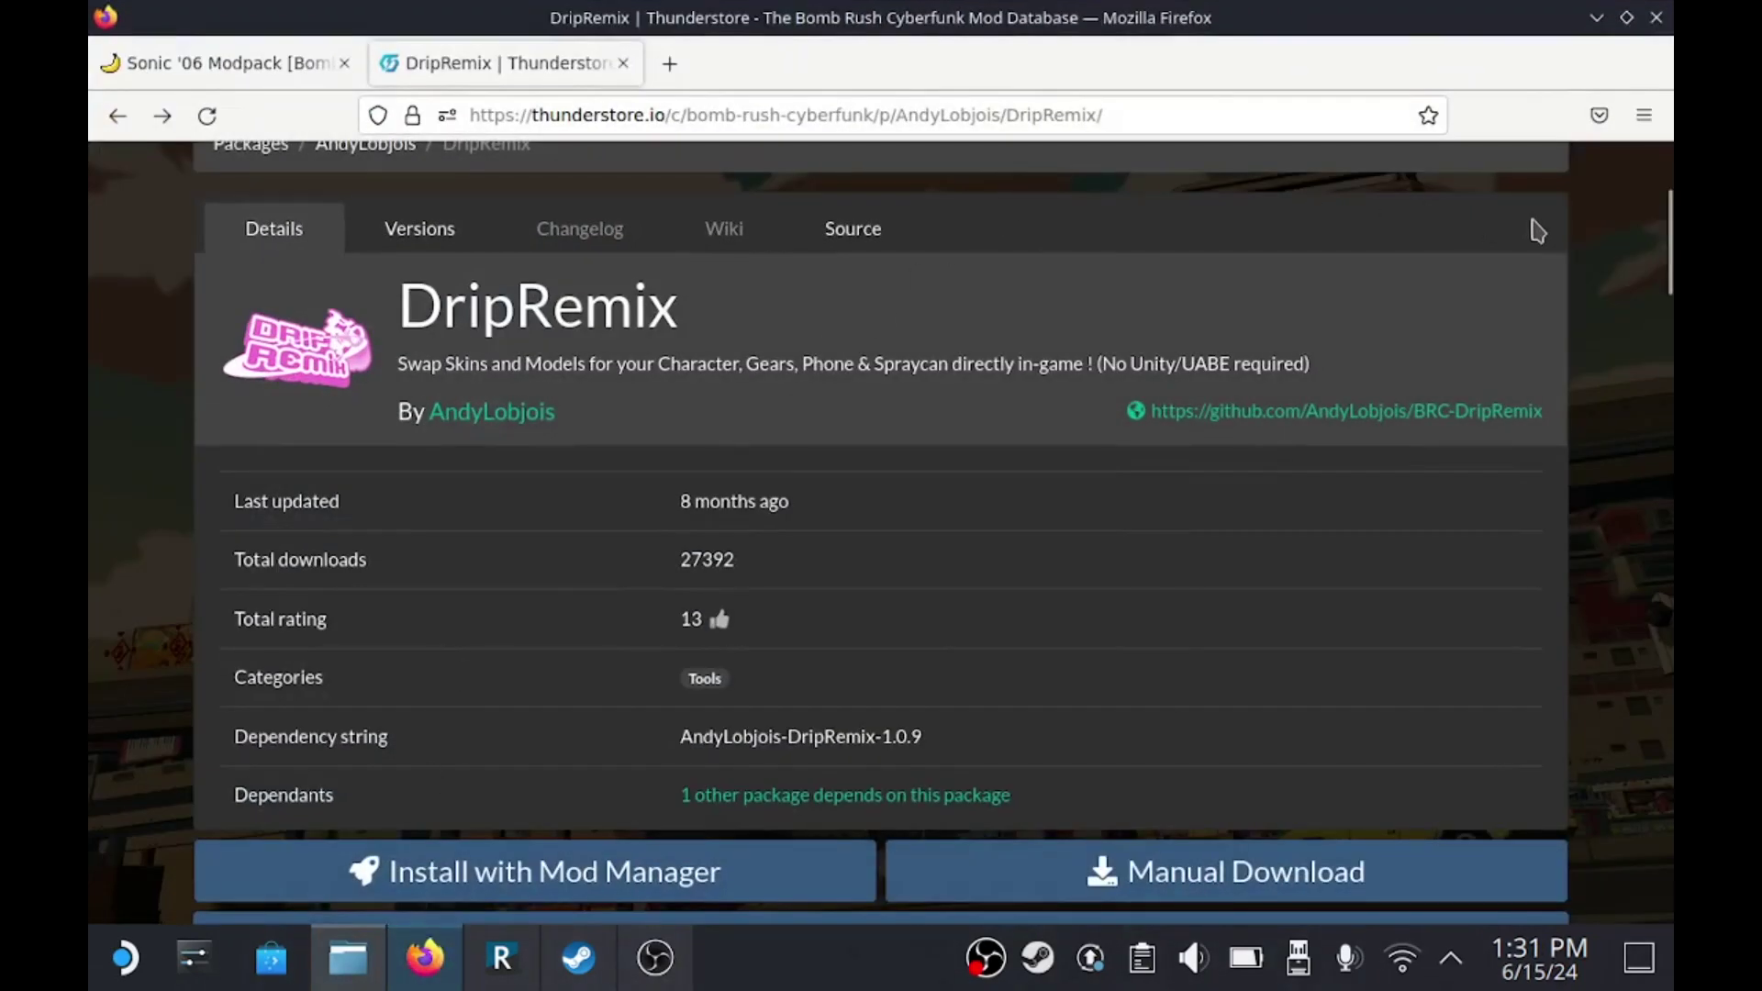
- Scroll the DripRemix page down to the HOW TO INSTALL instructions for examples.zip
{"action": "left_click_drag", "start_coordinate": [1671, 243], "coordinate": [1670, 555]}
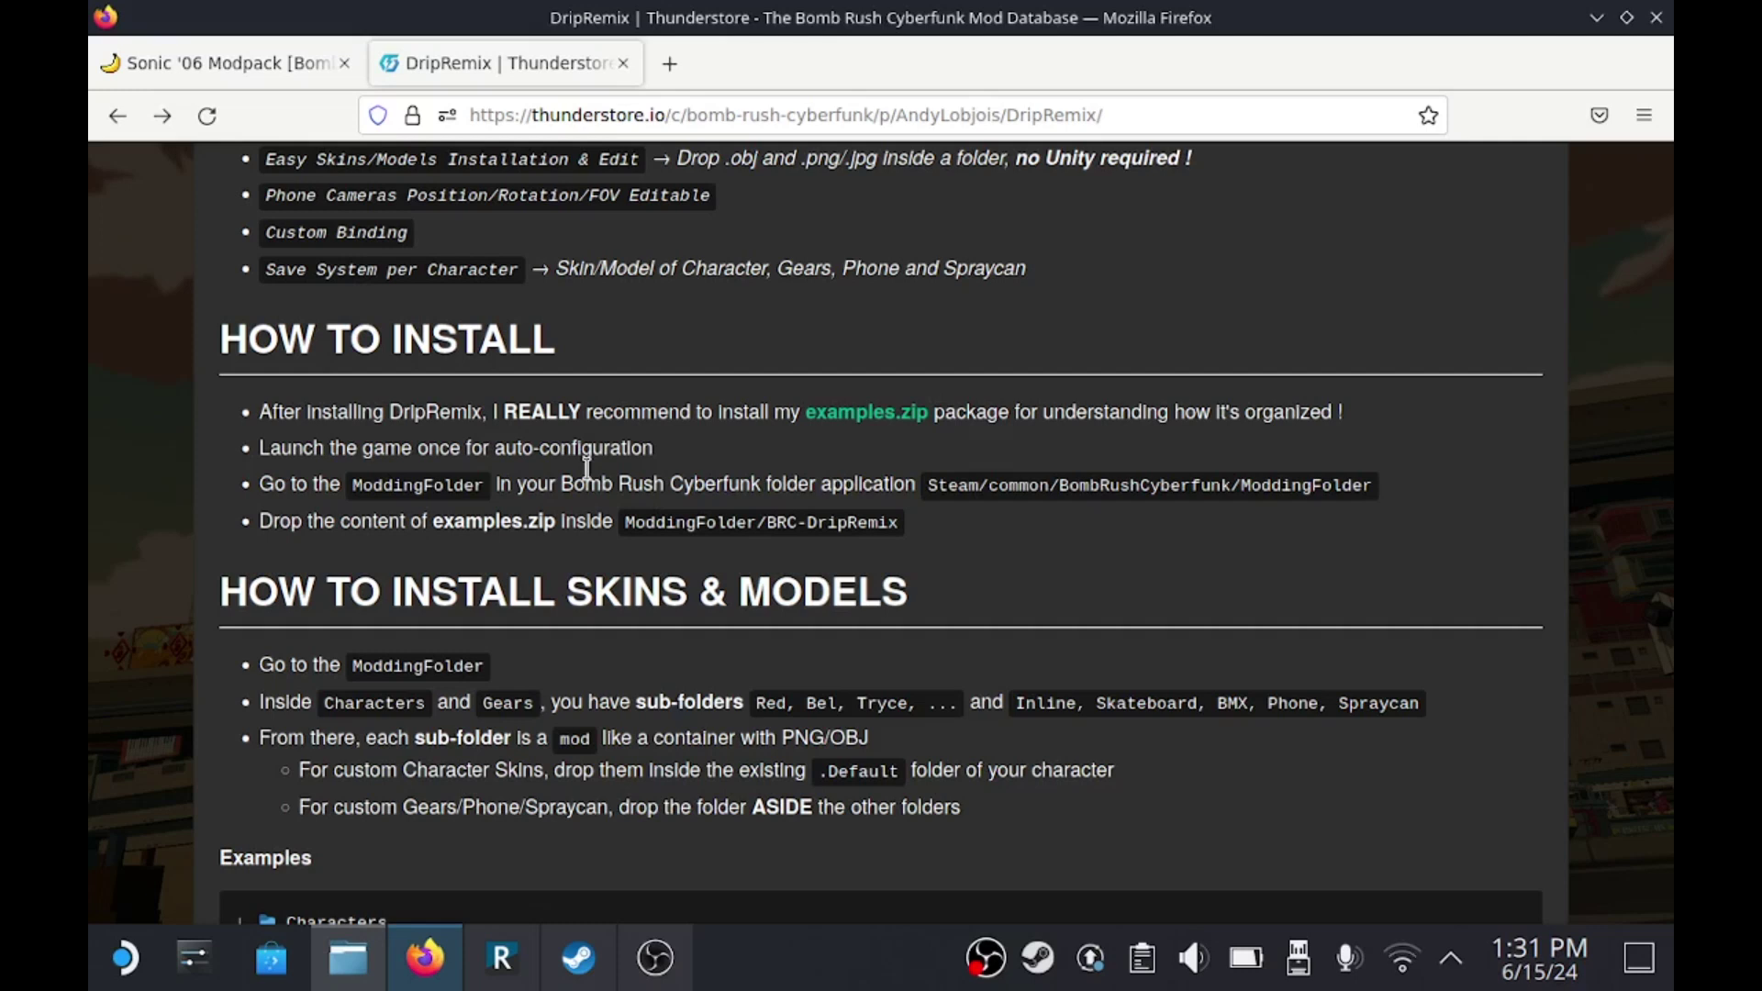
{"action": "left_click", "coordinate": [340, 975]}
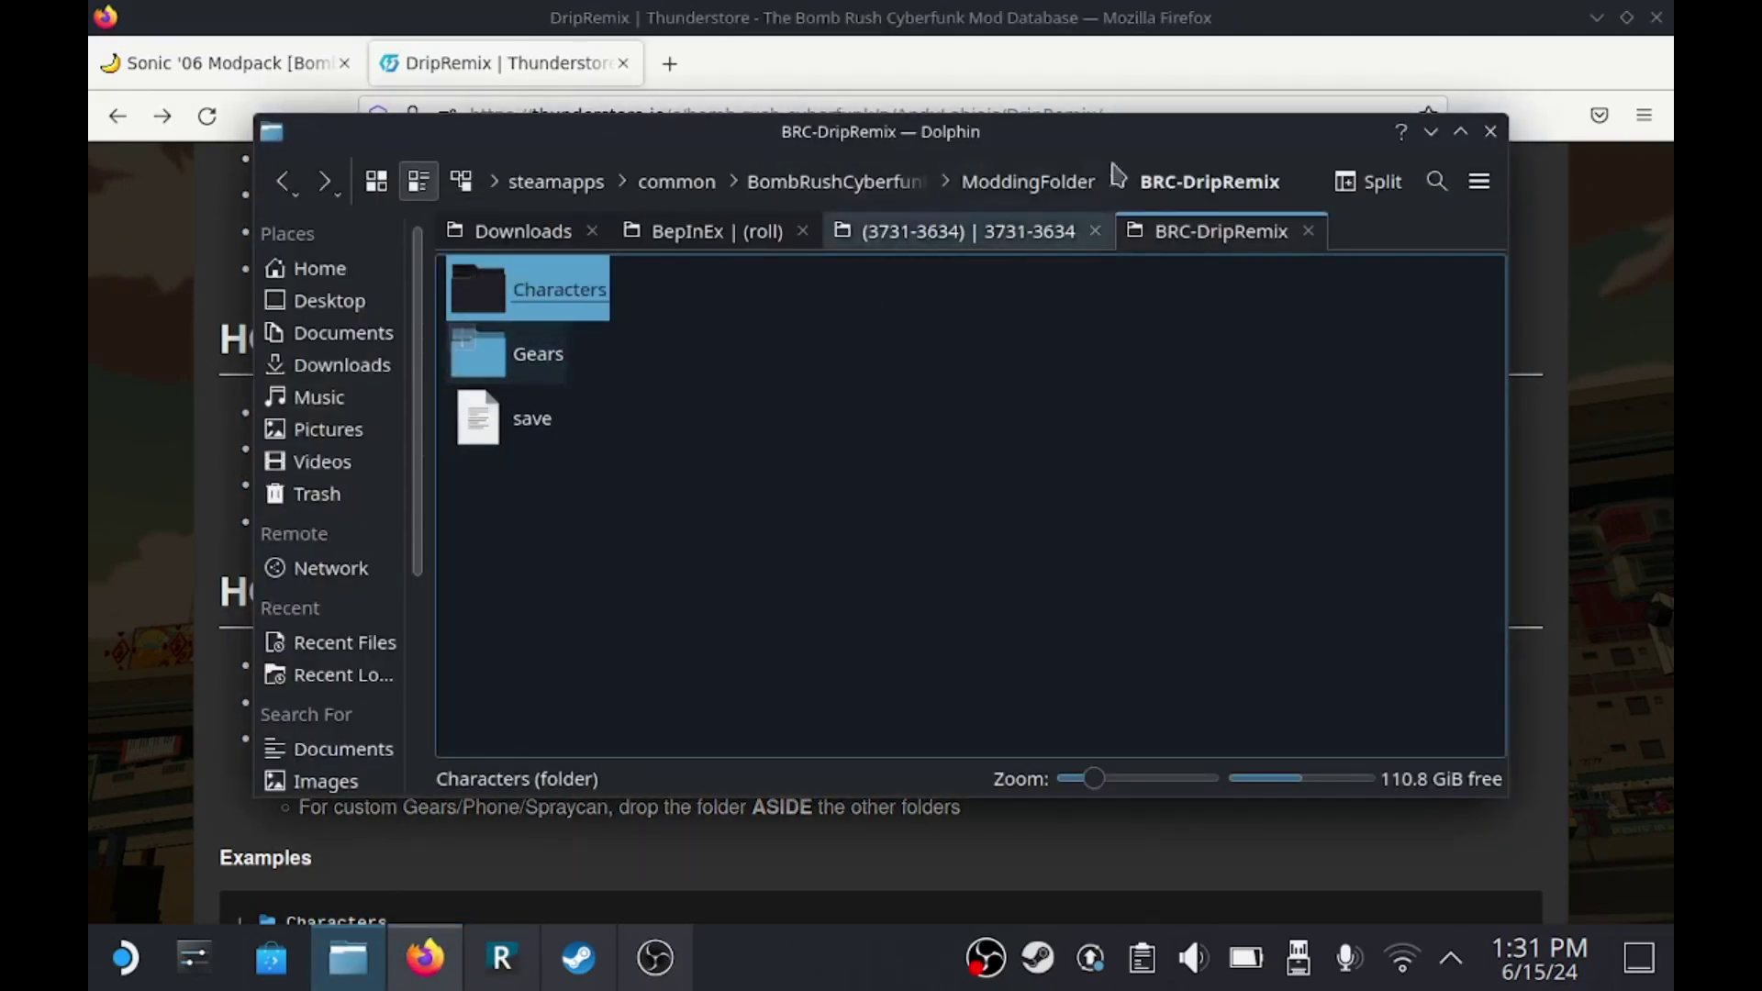
{"action": "left_click", "coordinate": [1432, 133]}
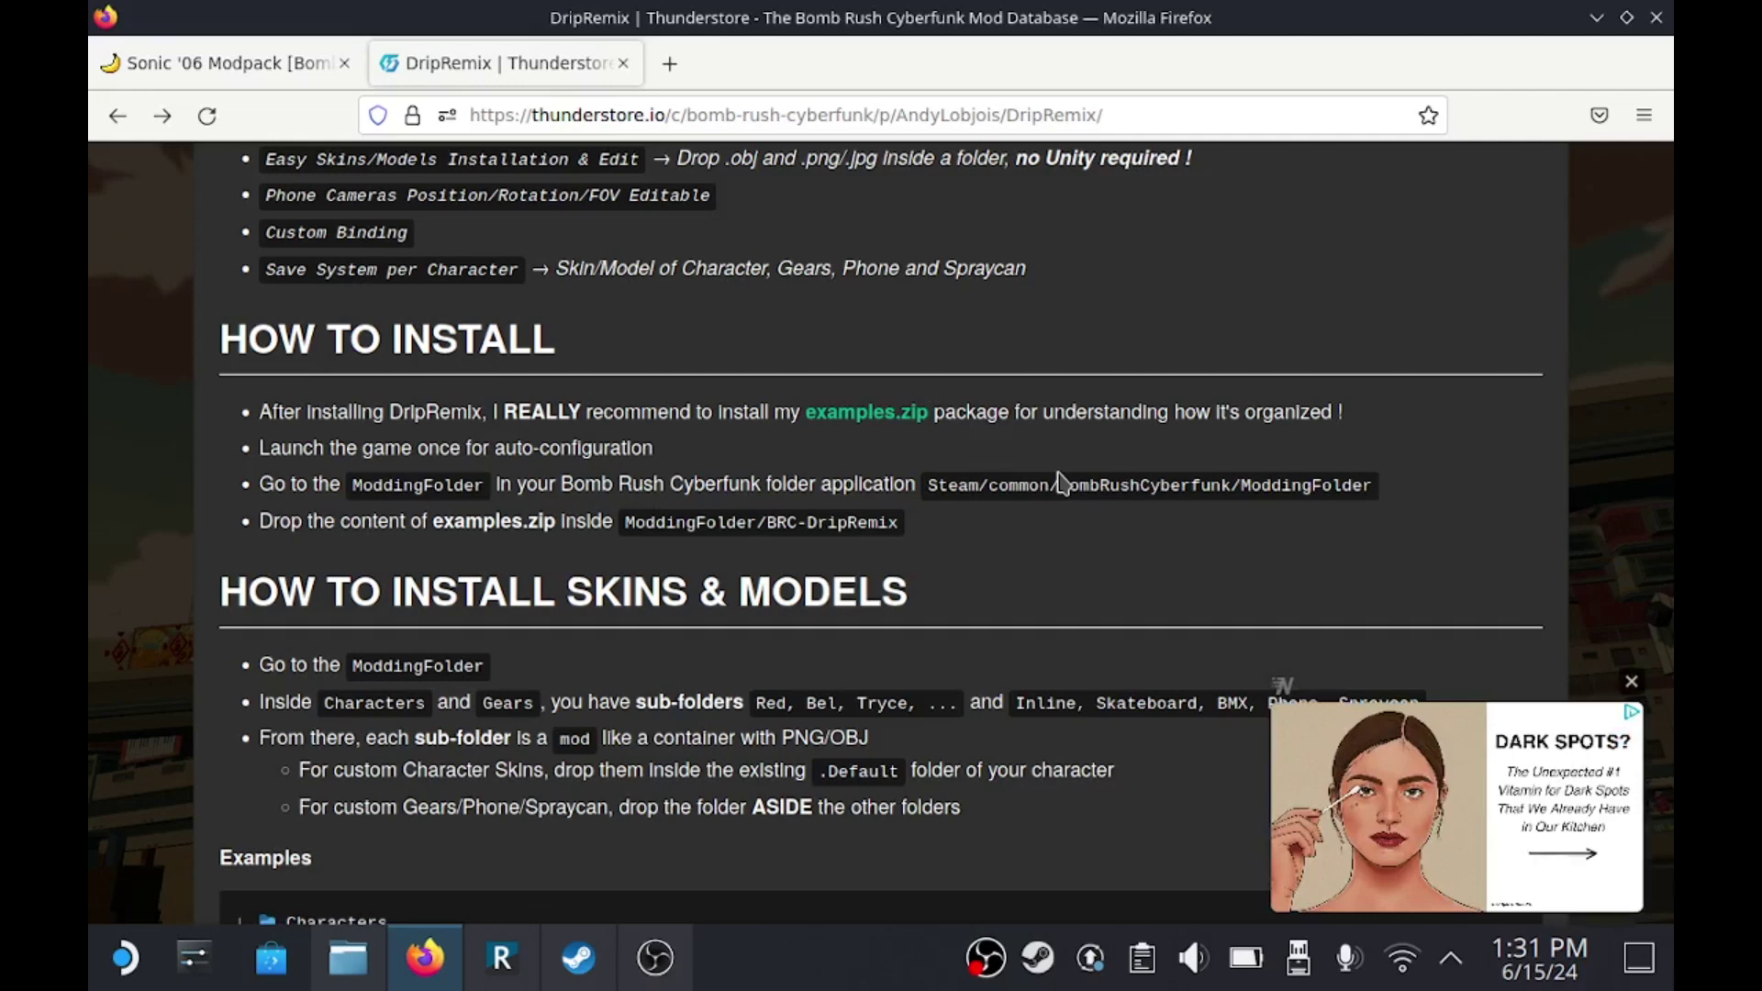
- Follow the examples.zip link to its GitHub page, then minimize Firefox
{"action": "left_click", "coordinate": [861, 410]}
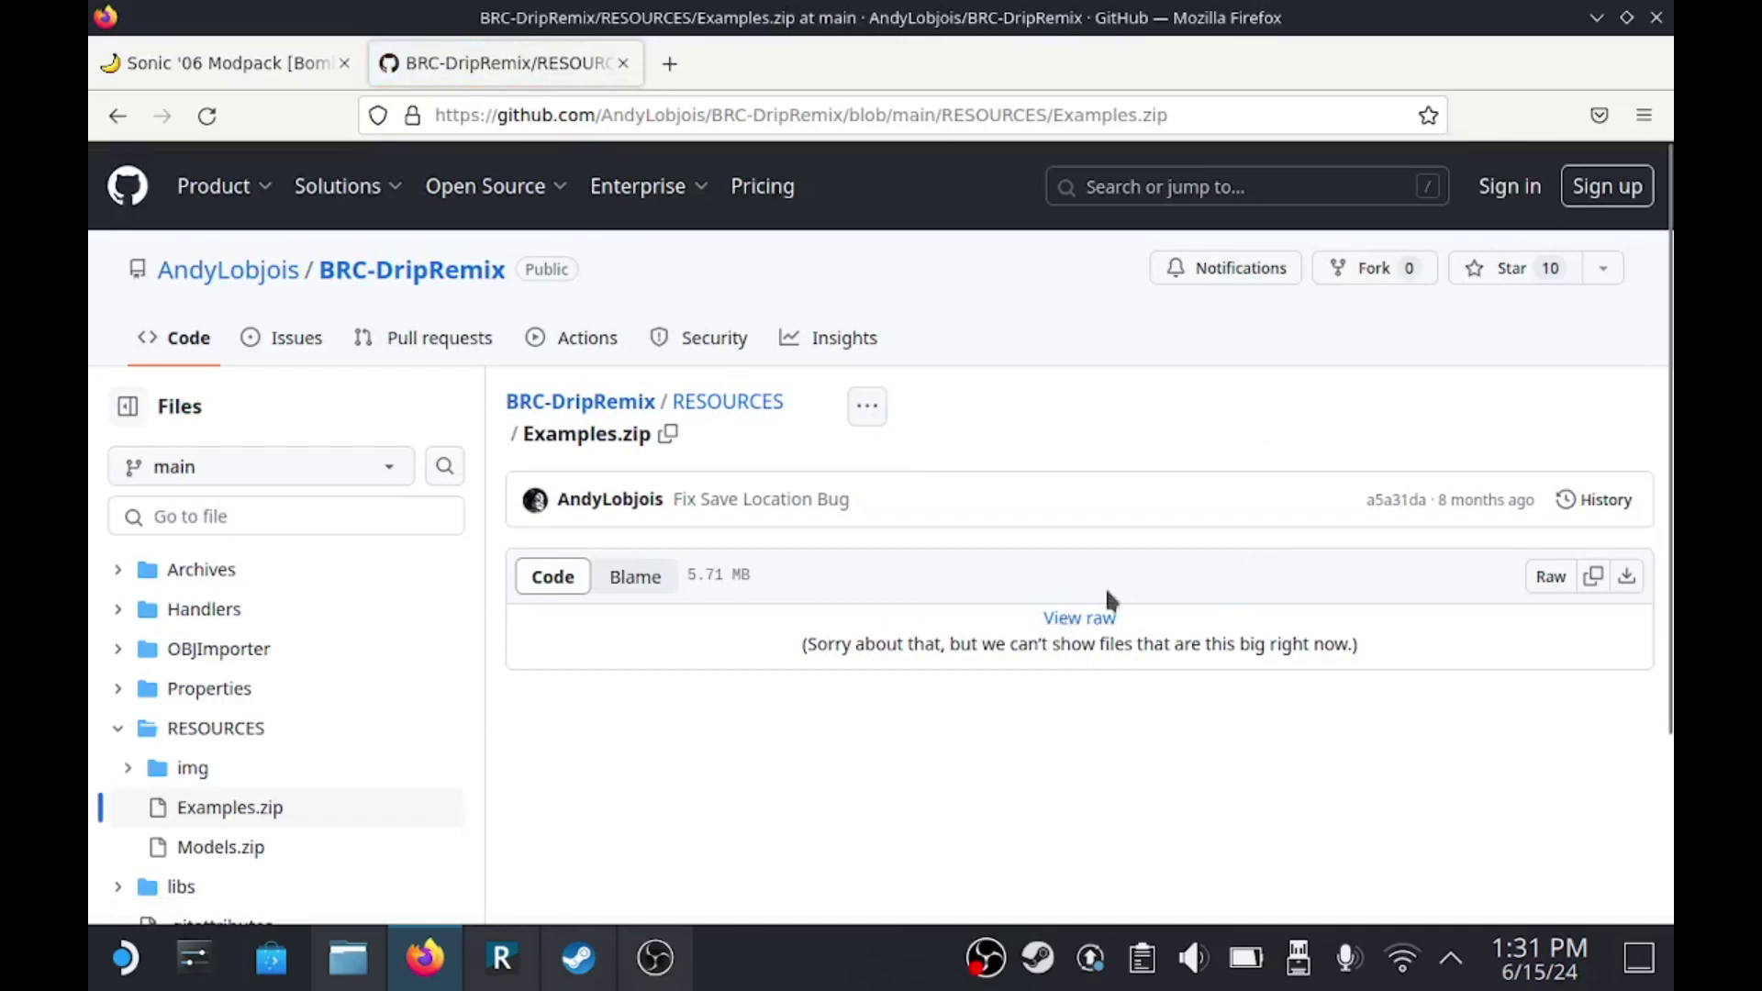
{"action": "left_click", "coordinate": [1597, 18]}
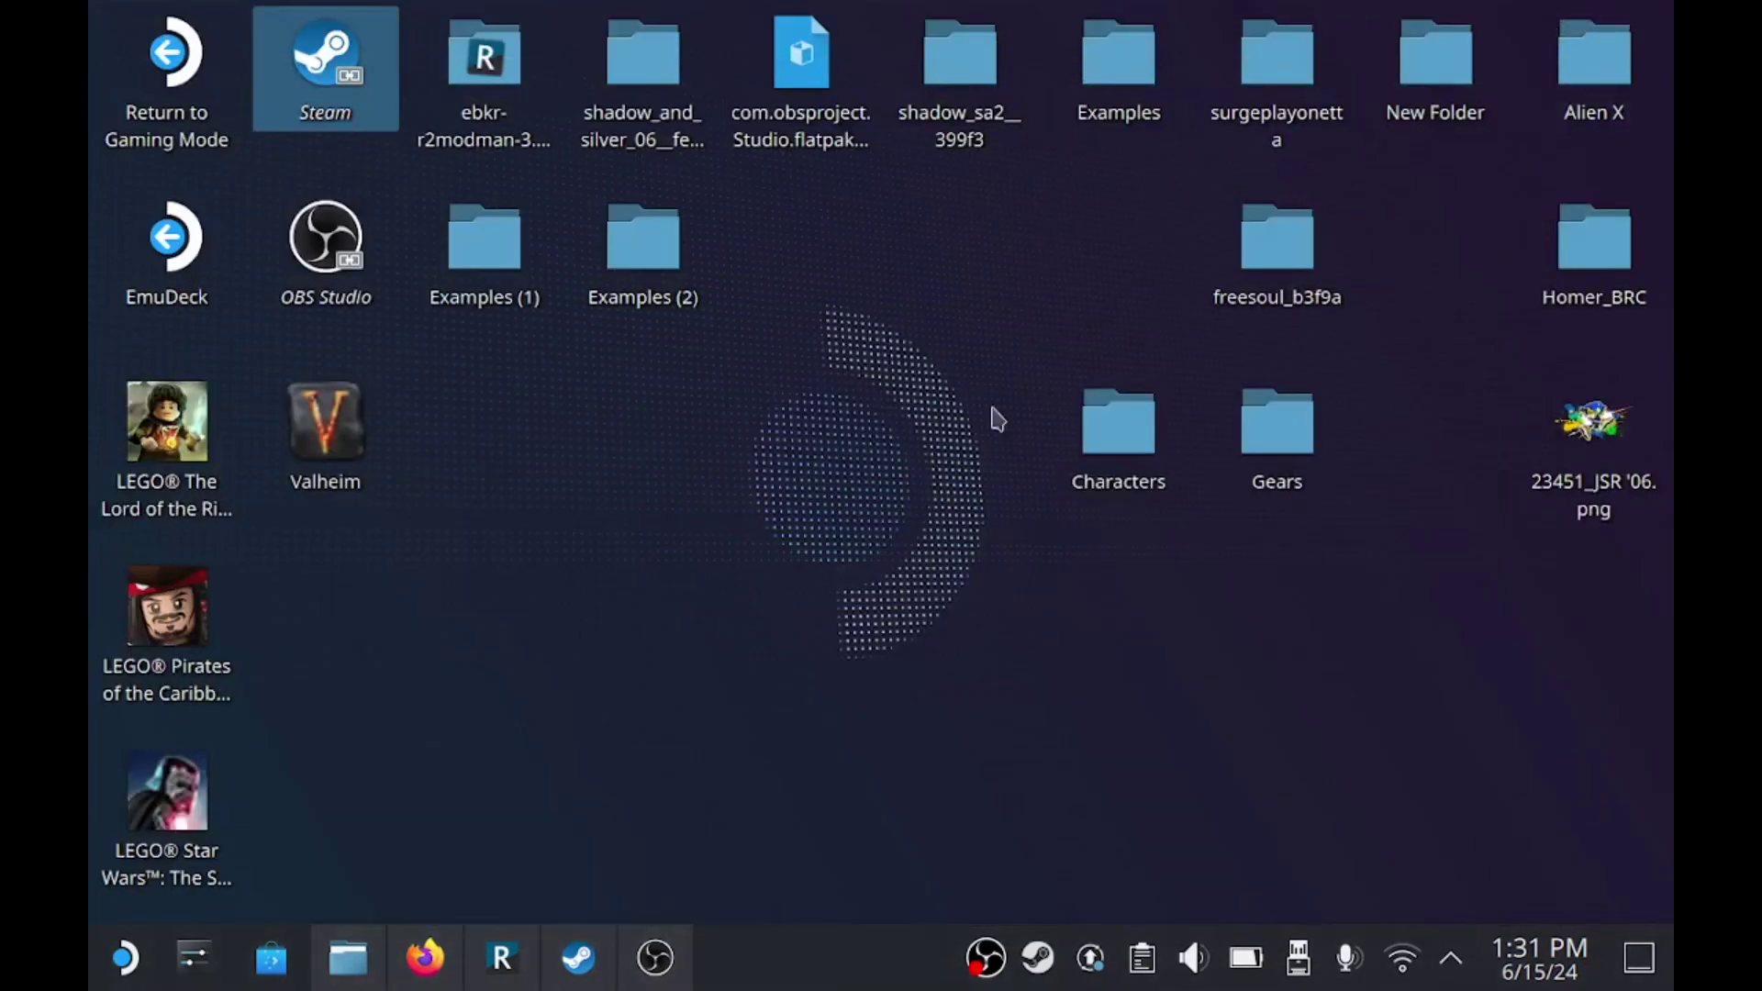
- Extract Examples.zip from Downloads onto the desktop using Extract here
{"action": "left_click", "coordinate": [354, 964]}
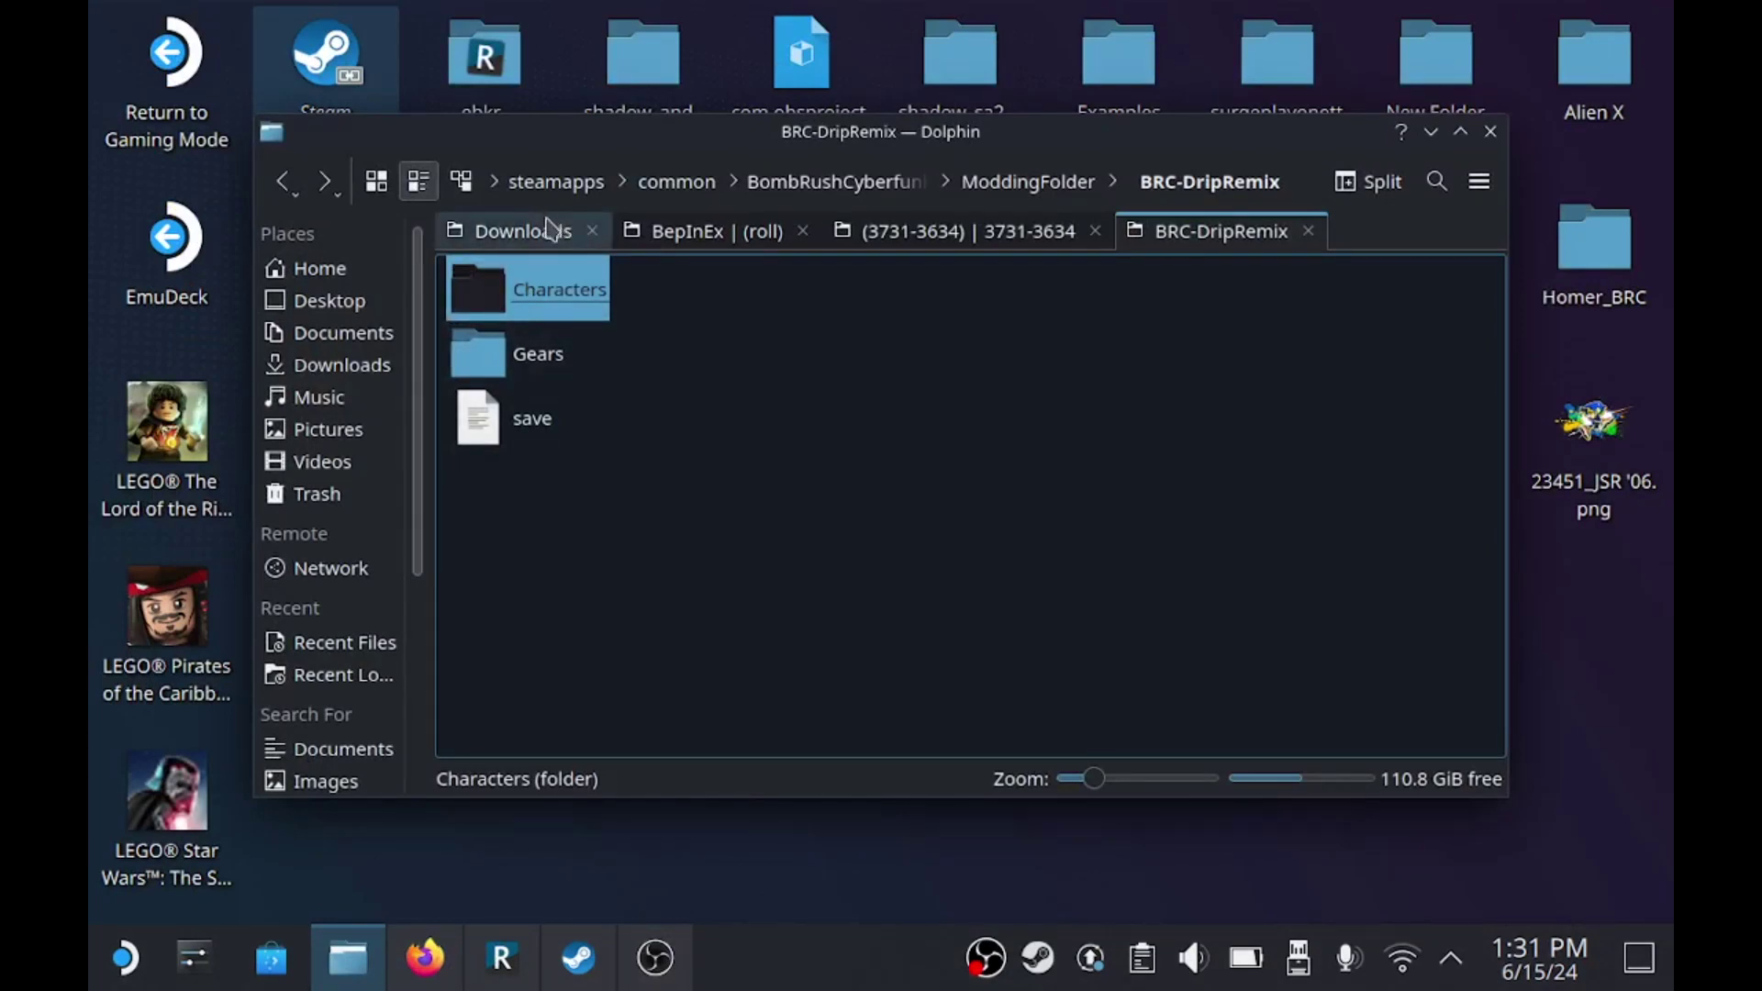
{"action": "left_click", "coordinate": [546, 231]}
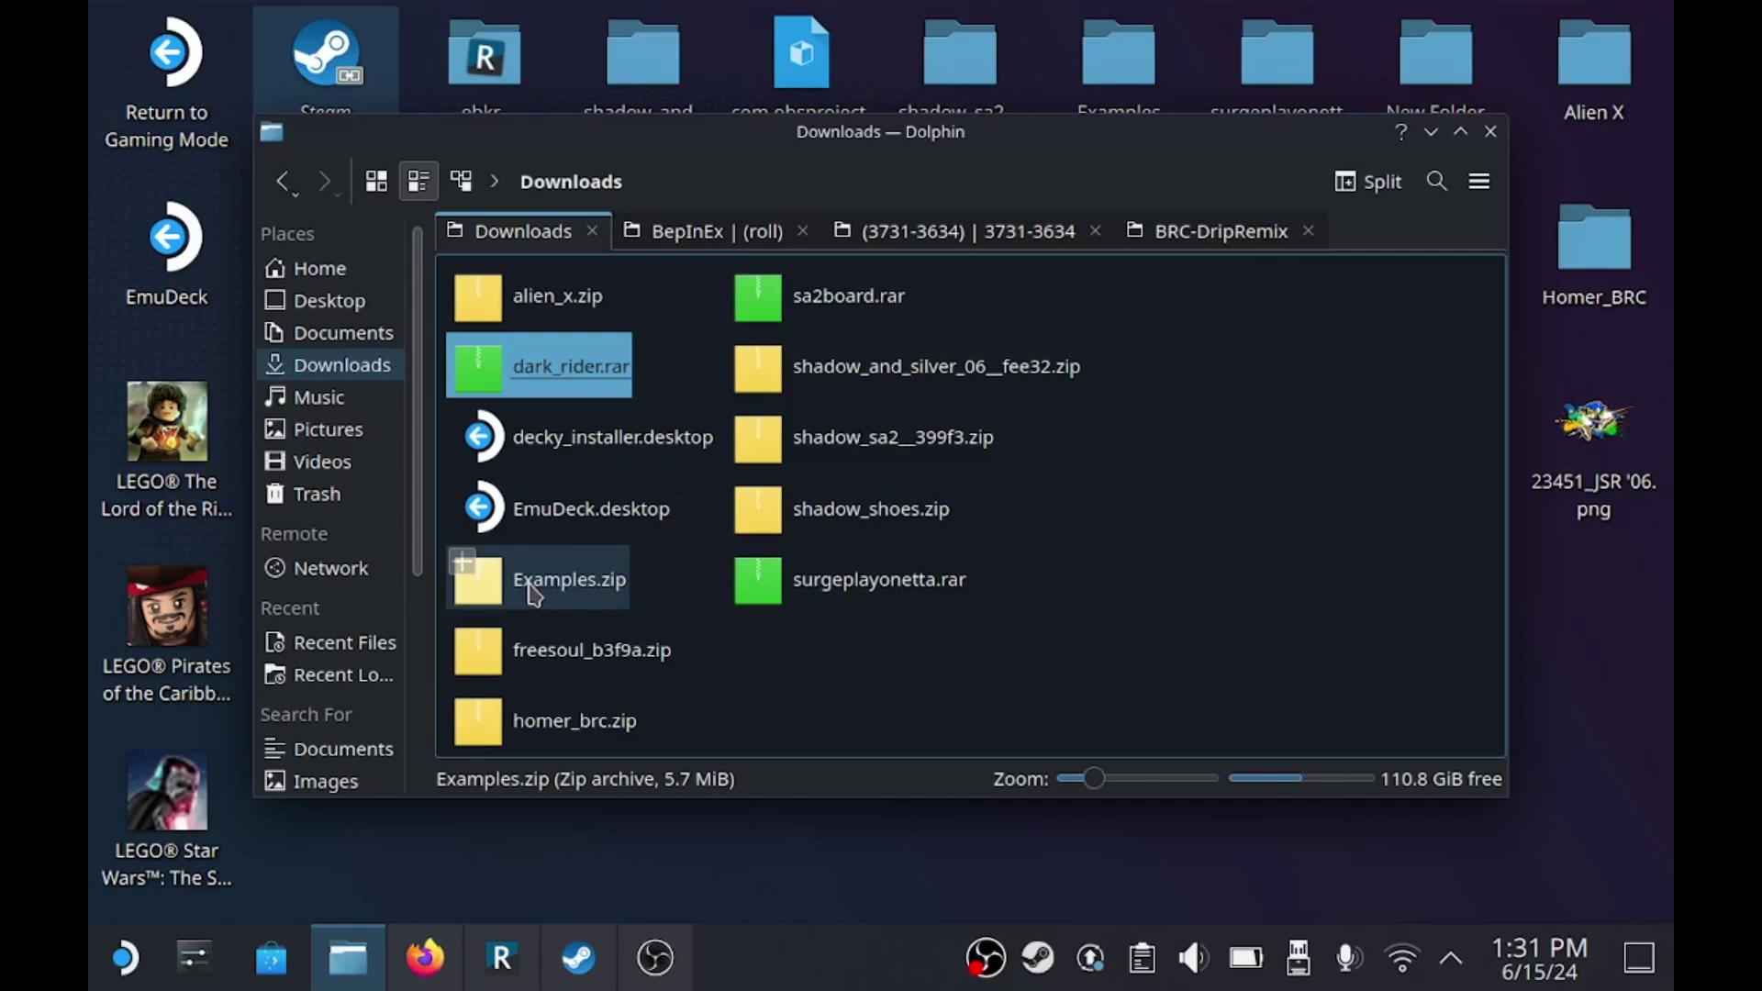
{"action": "left_click_drag", "start_coordinate": [533, 595], "coordinate": [1593, 661]}
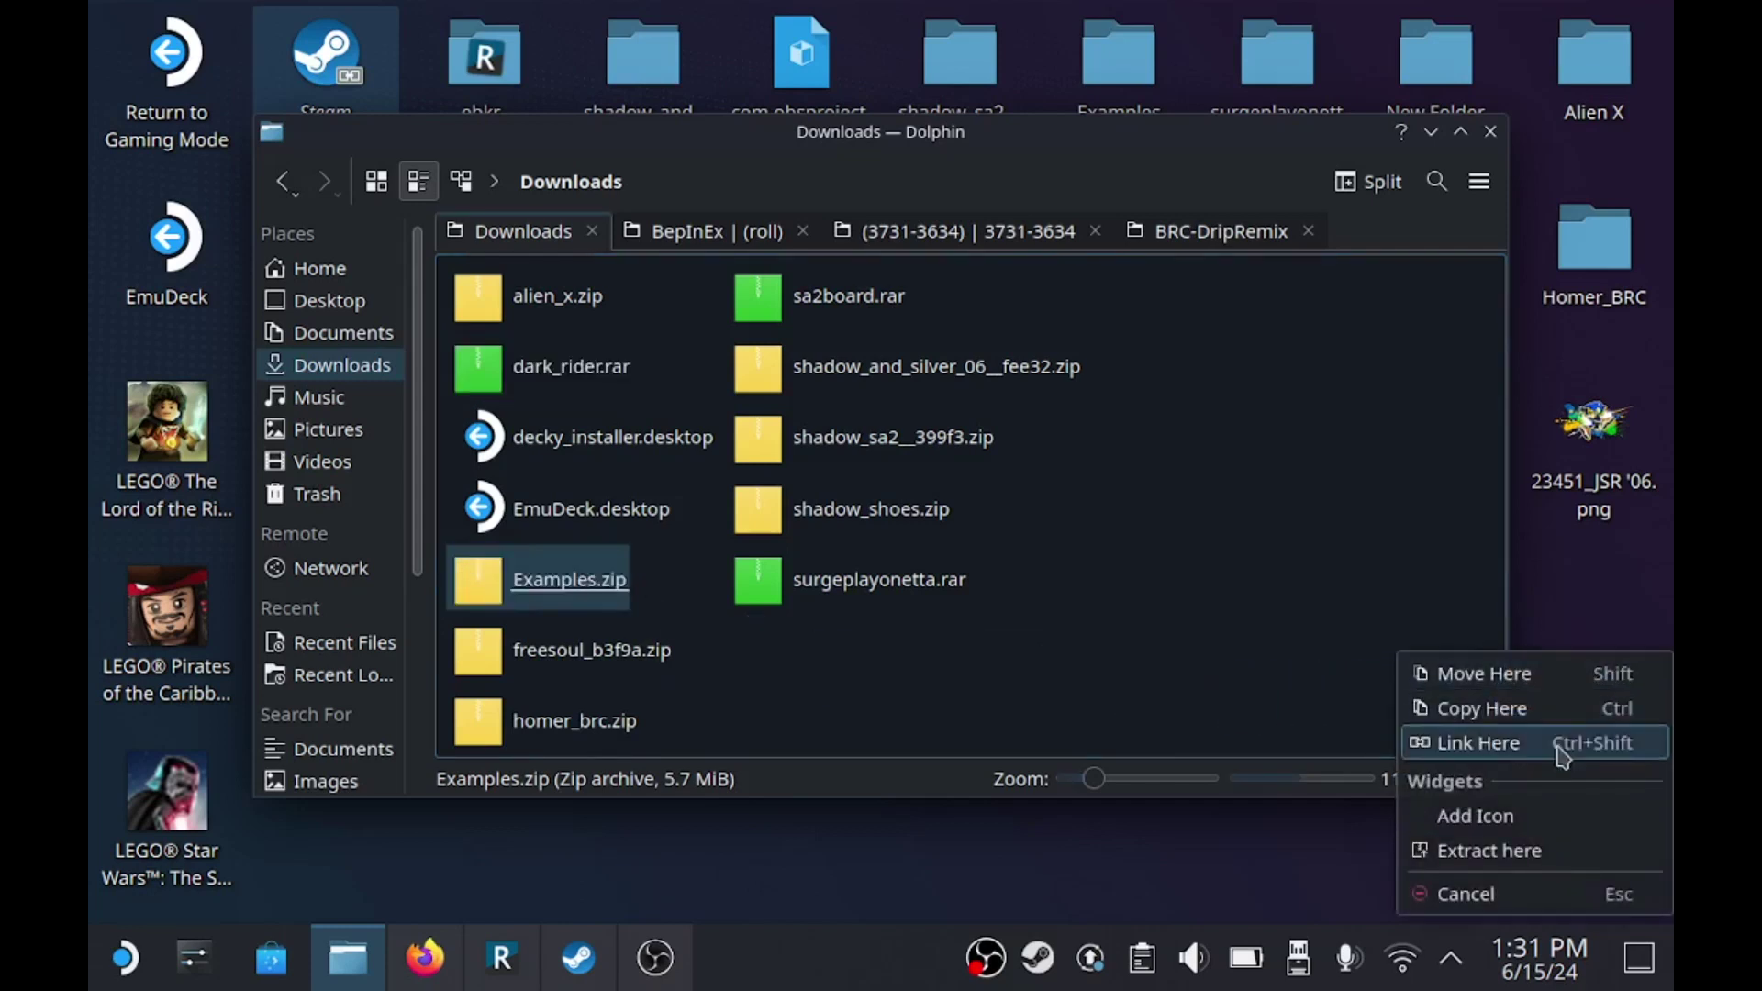
{"action": "left_click", "coordinate": [1494, 853]}
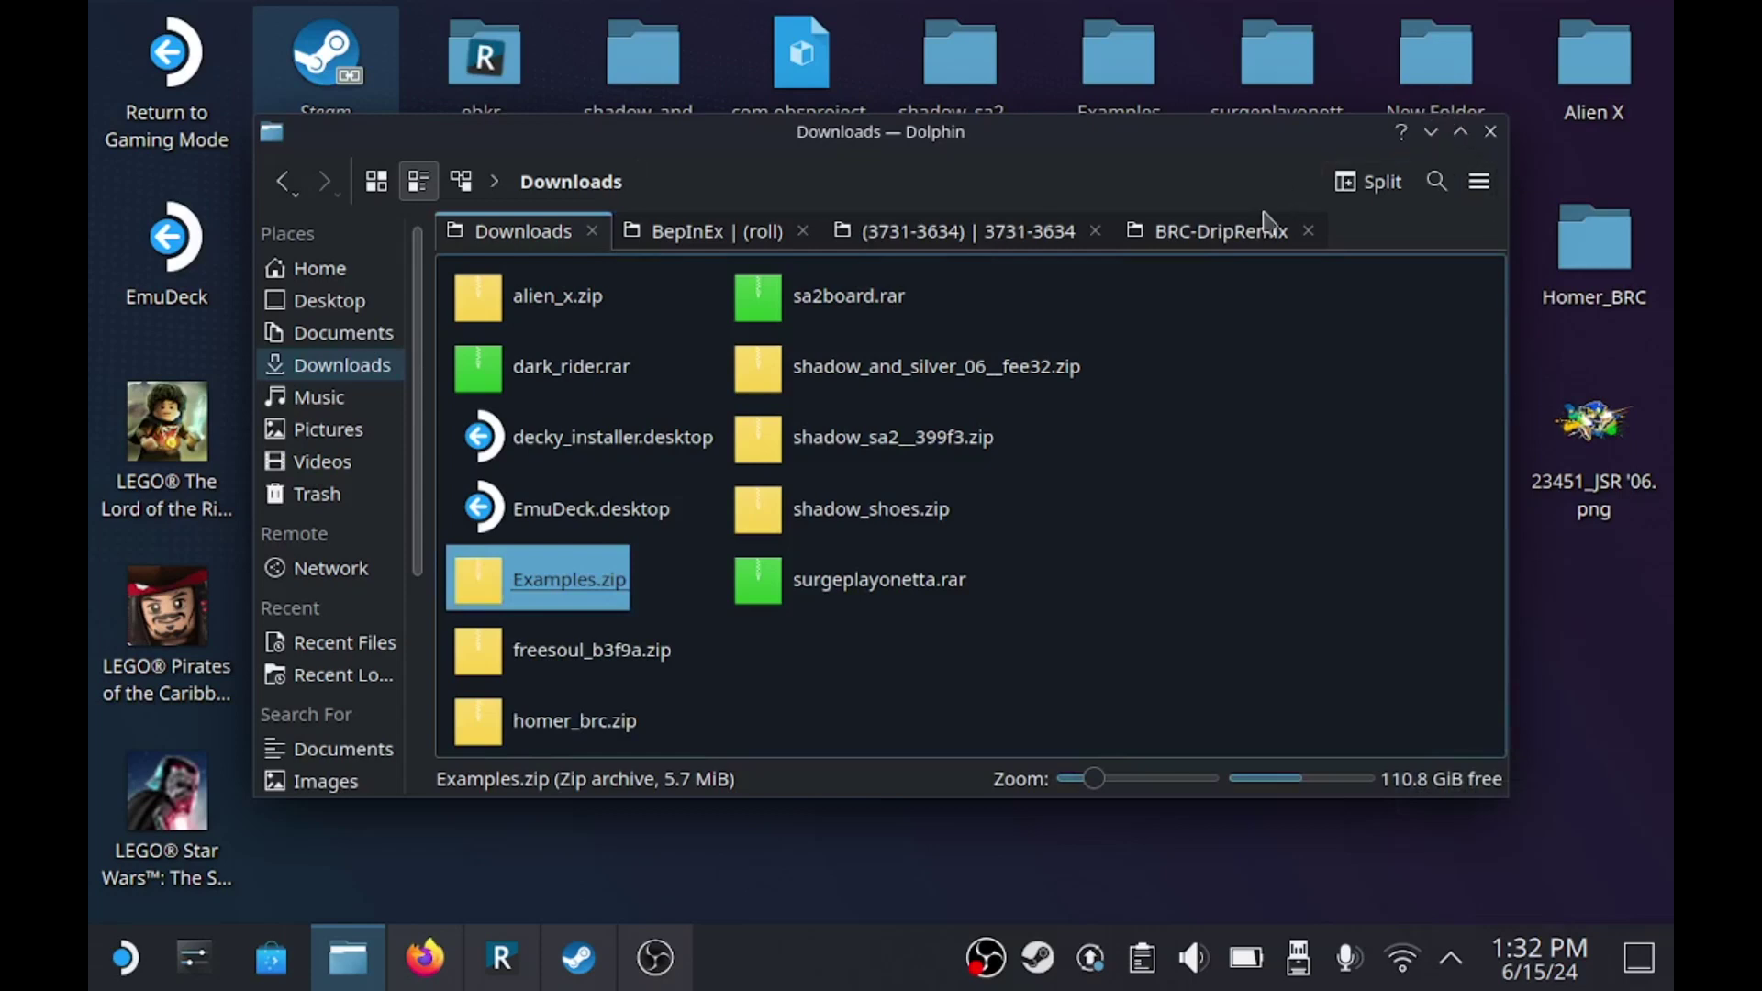
- Return Dolphin to BRC-DripRemix and open the extracted Examples (3) folder in a second window
{"action": "left_click", "coordinate": [1196, 241]}
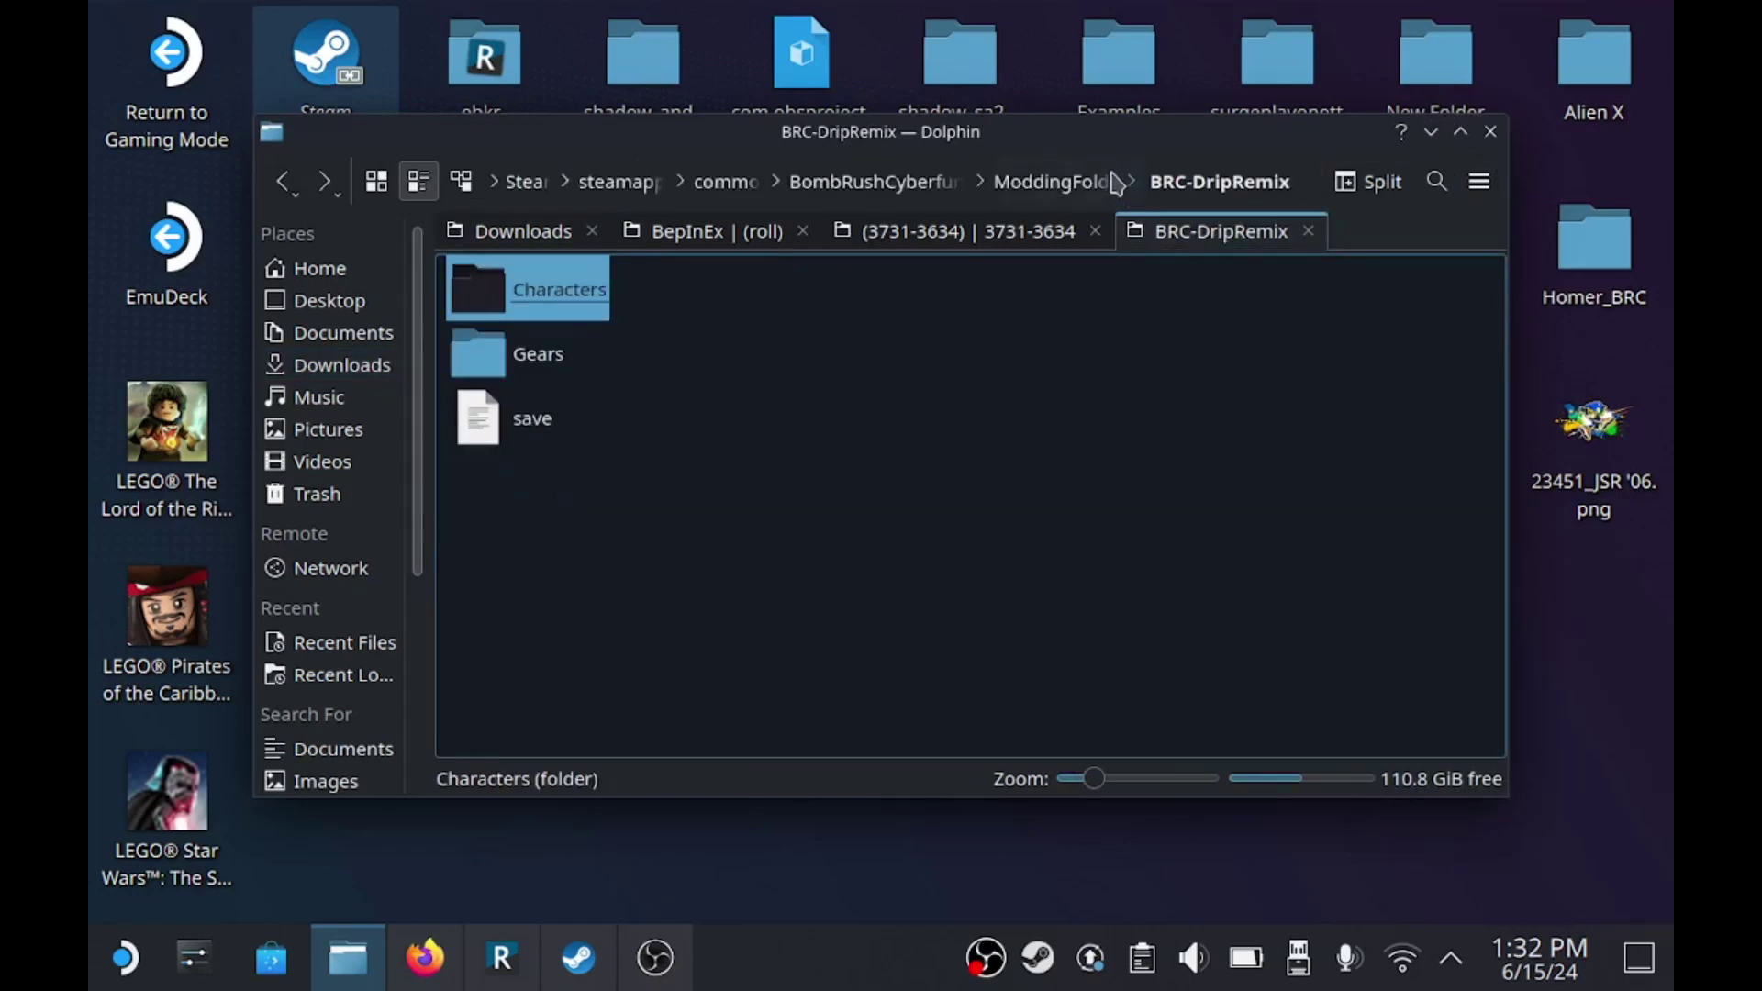
{"action": "left_click_drag", "start_coordinate": [1207, 154], "coordinate": [918, 389]}
{"action": "left_click", "coordinate": [791, 272]}
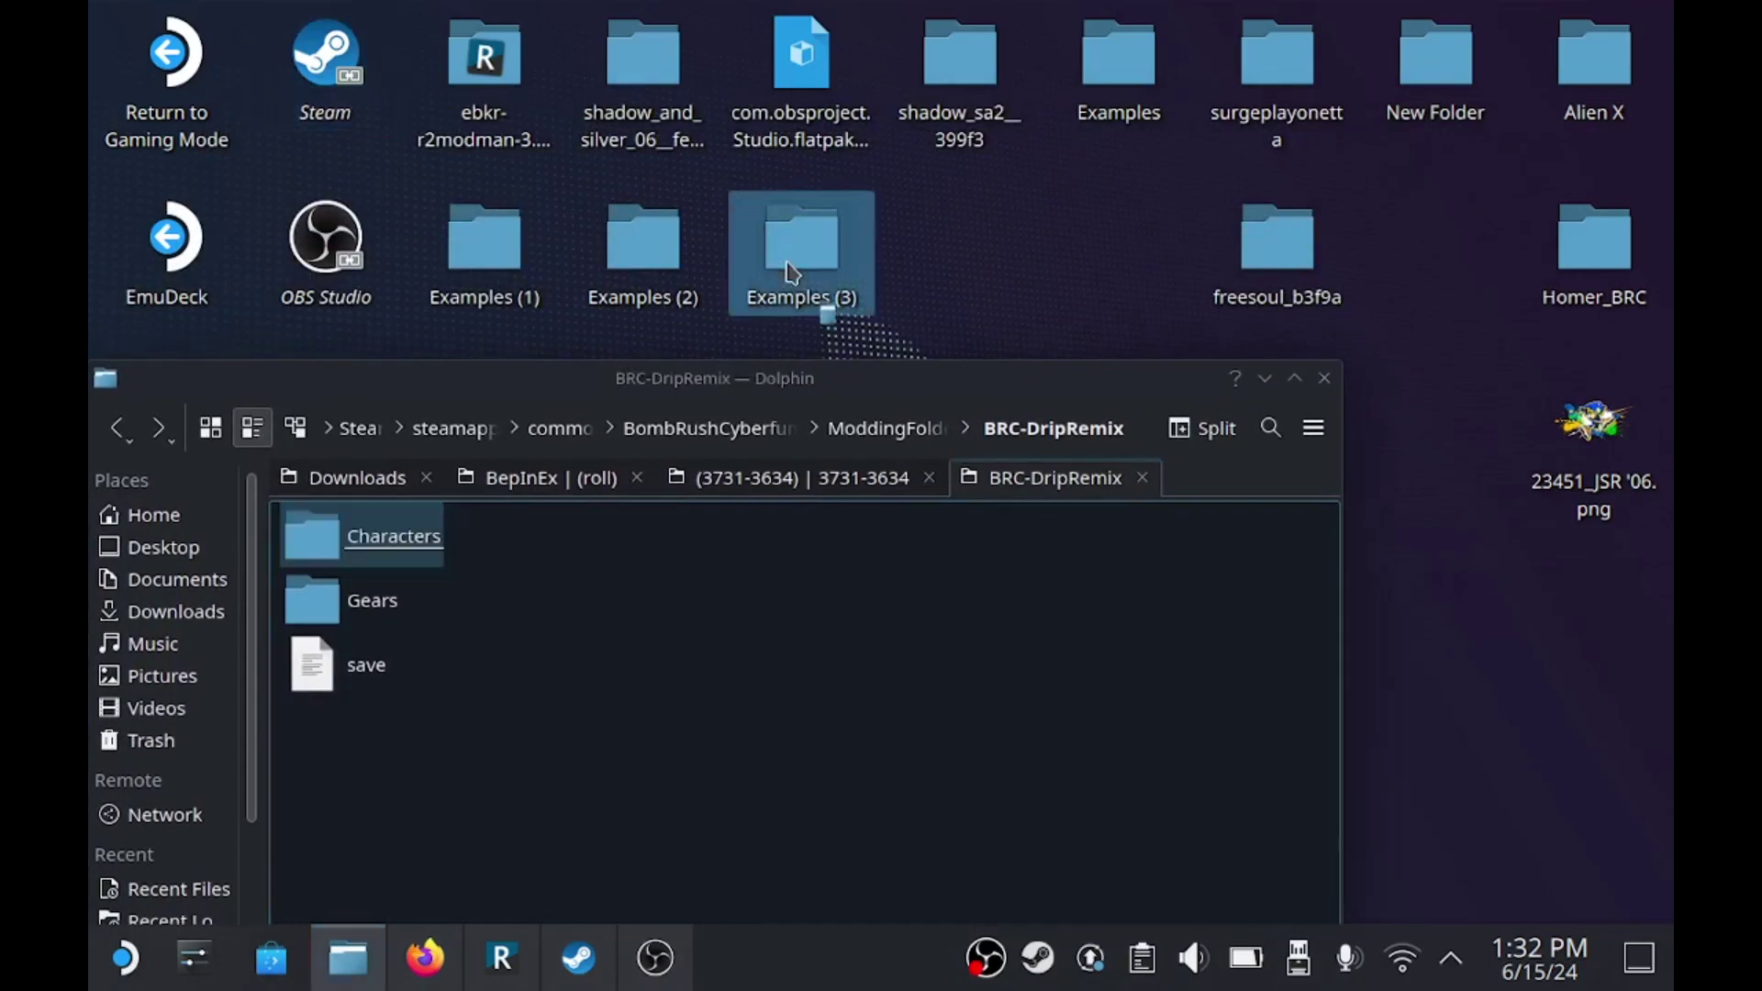
{"action": "double_click", "coordinate": [791, 273]}
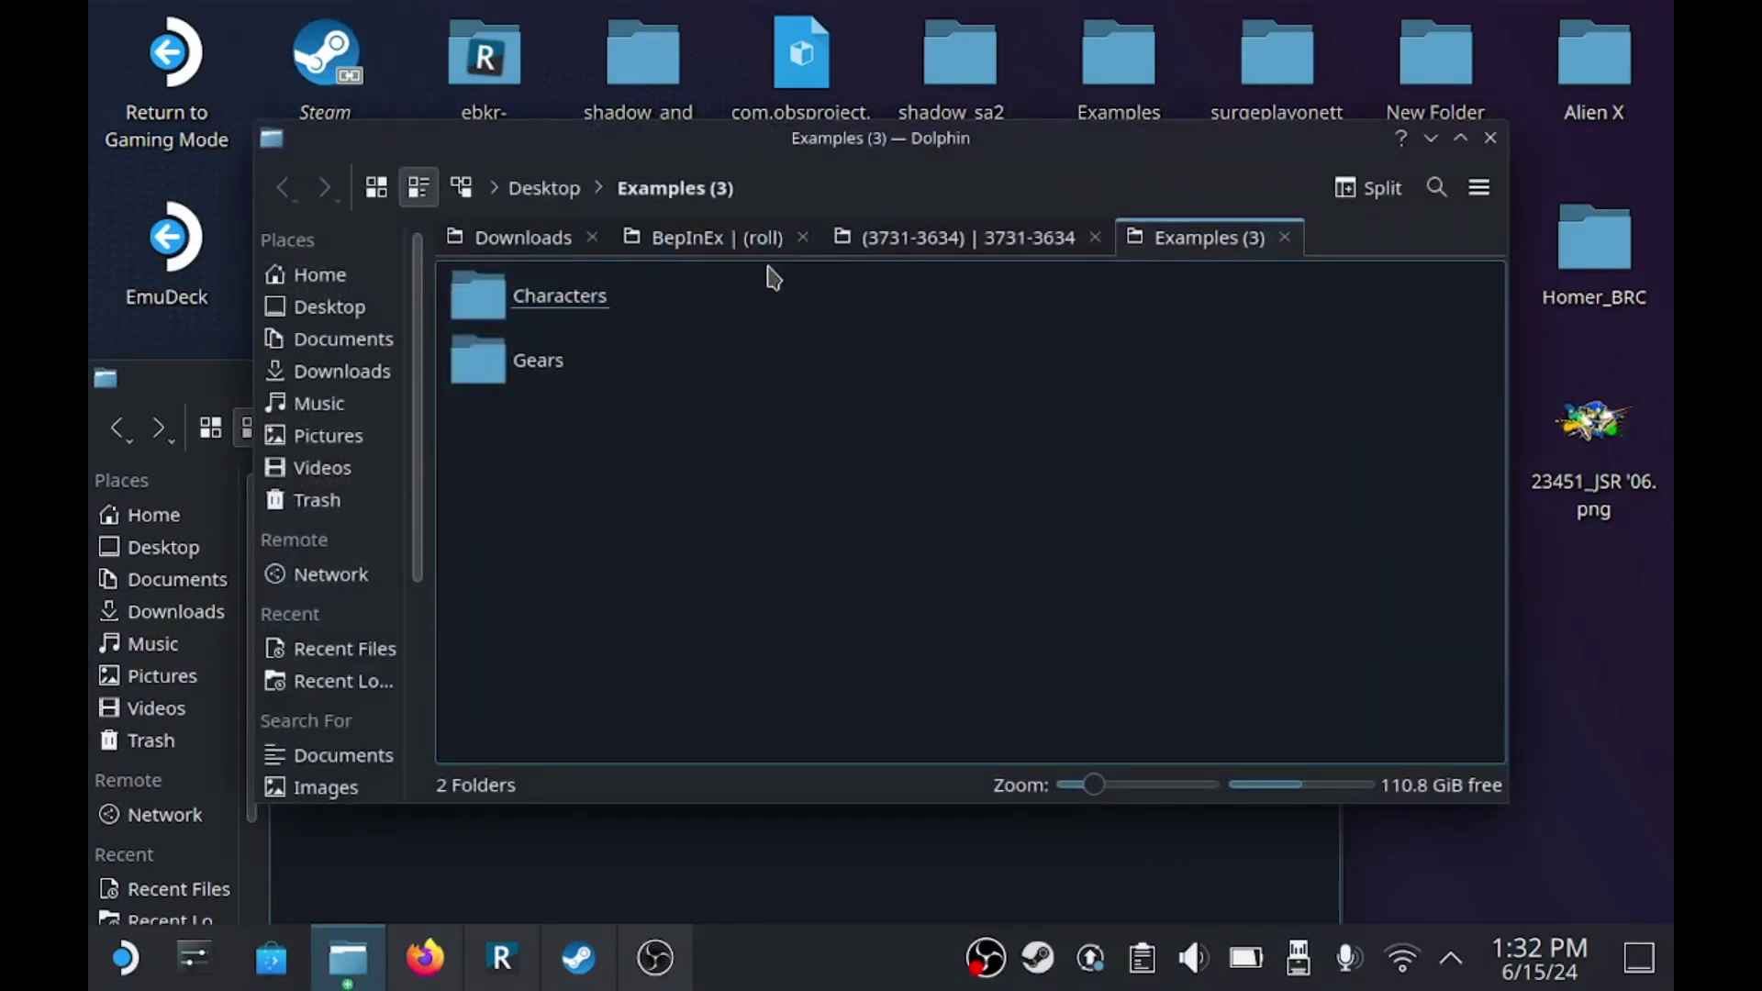
- Open Examples (3)/Gears/Skateboard, and open the Gears folder in BRC-DripRemix
{"action": "left_click_drag", "start_coordinate": [766, 154], "coordinate": [985, 182]}
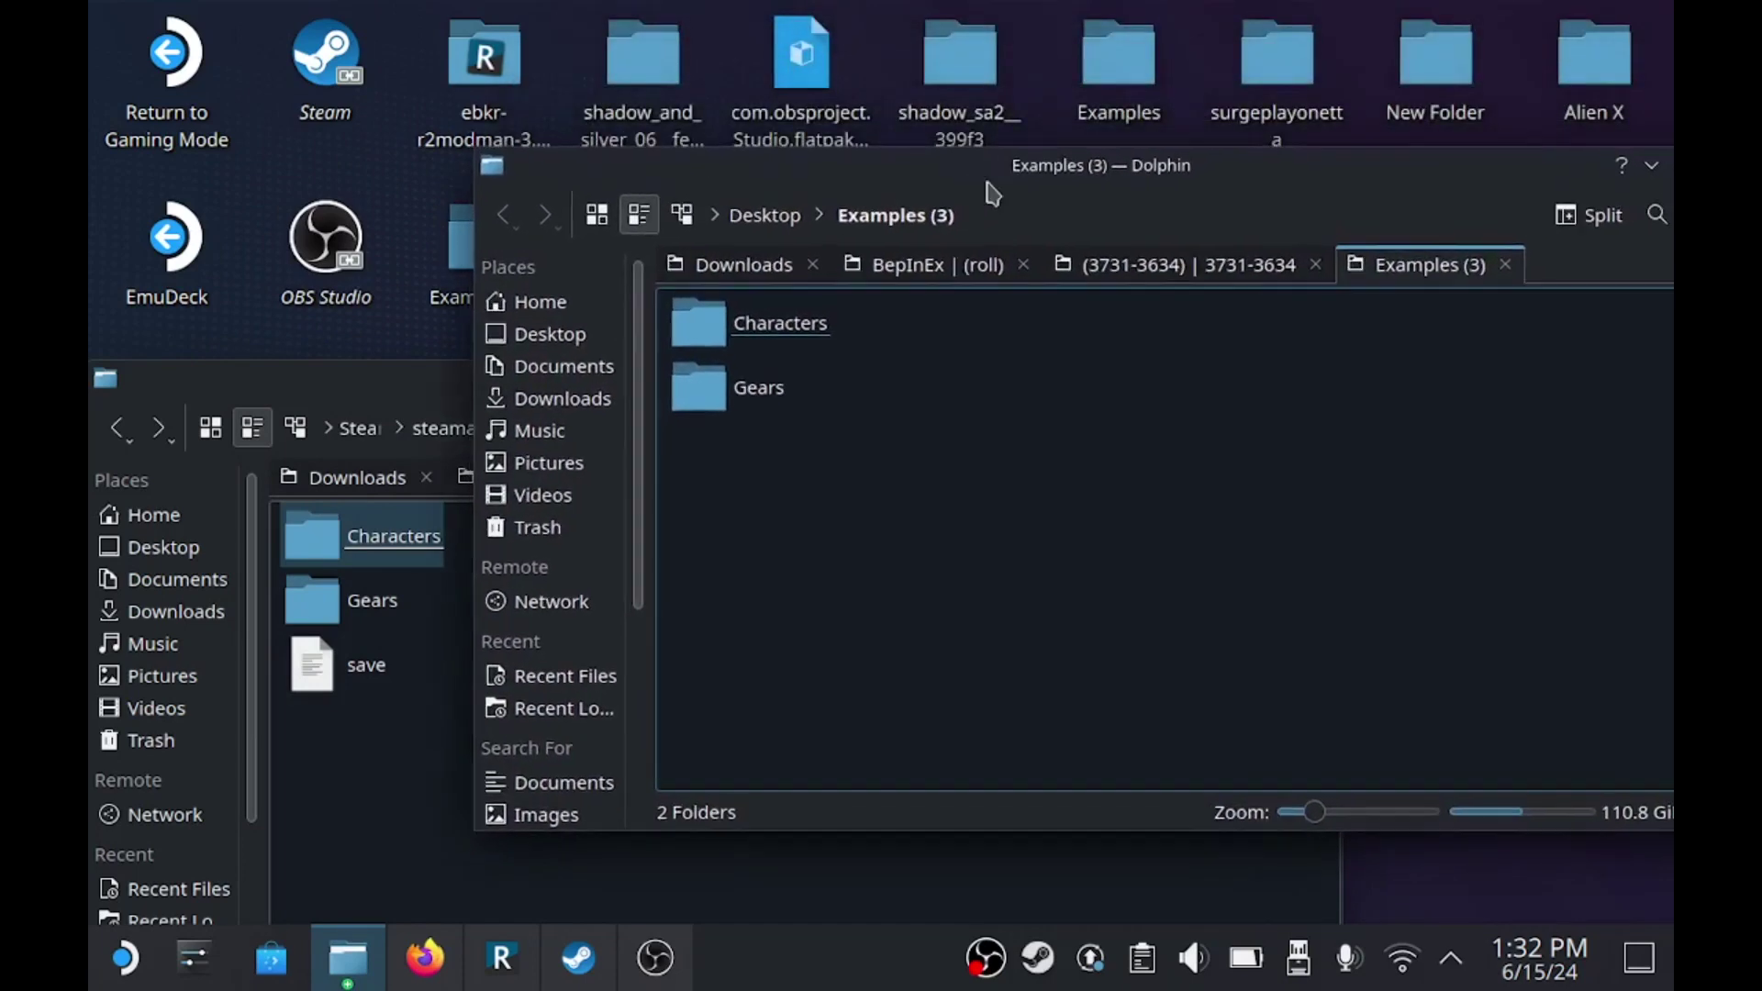
{"action": "double_click", "coordinate": [789, 390]}
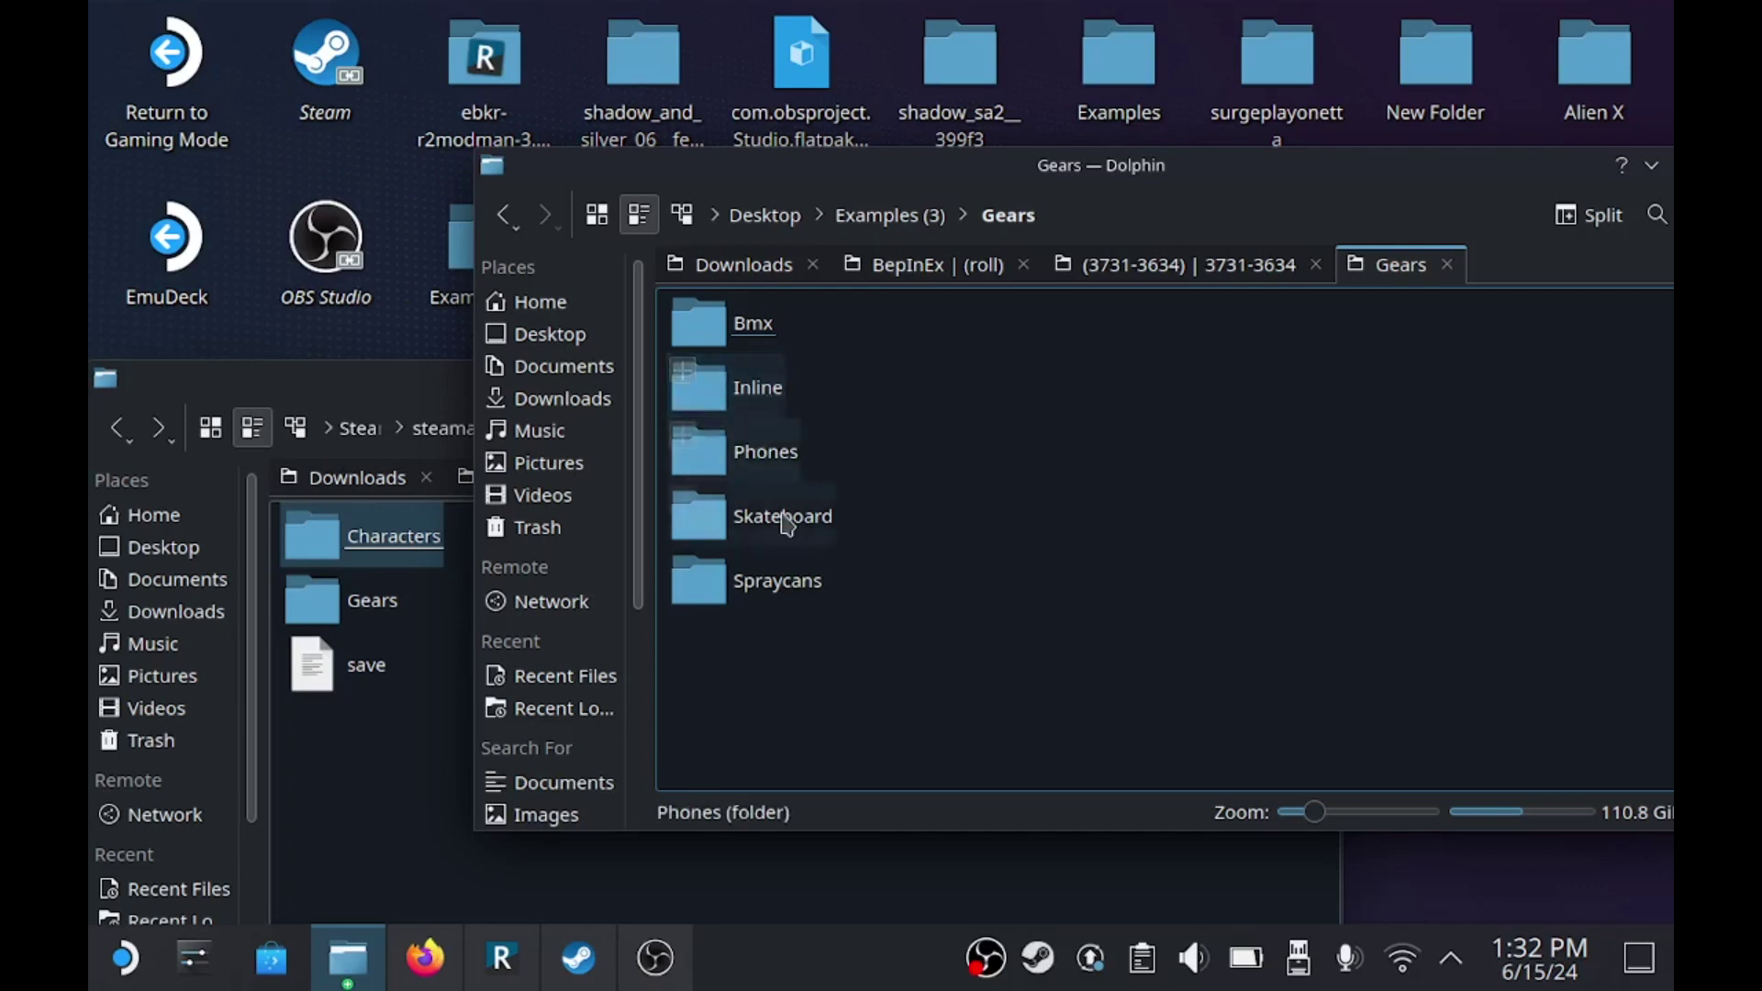
{"action": "double_click", "coordinate": [787, 515]}
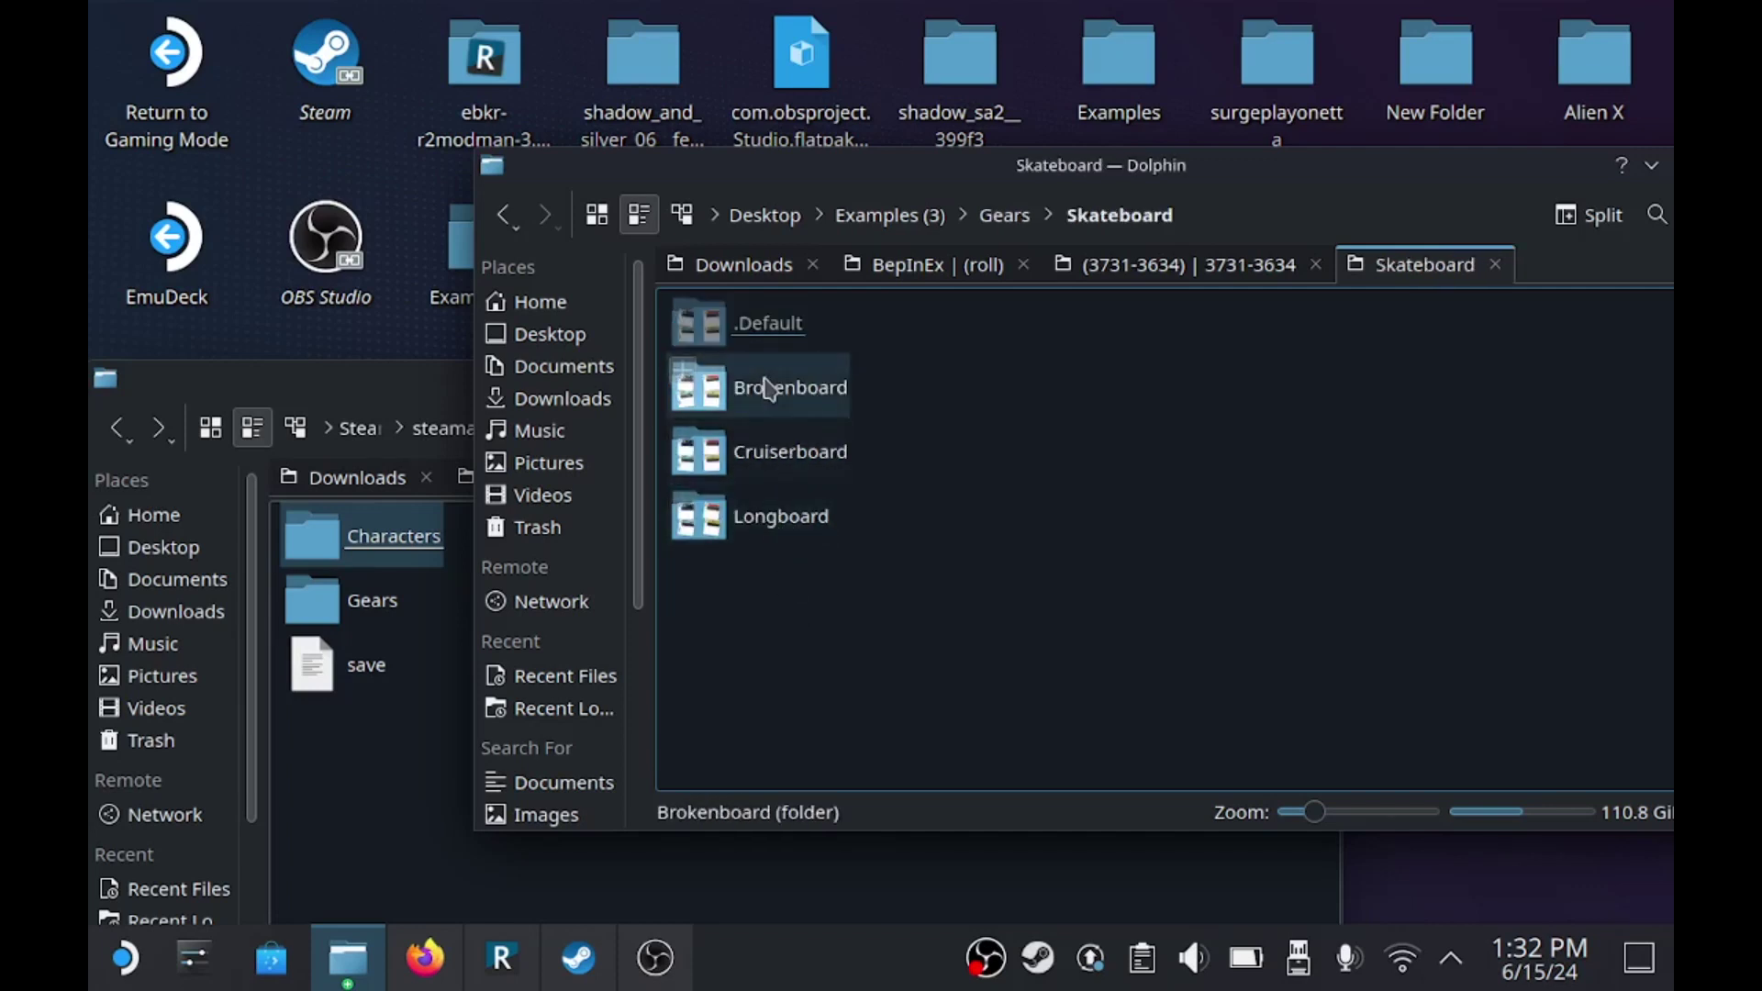
{"action": "double_click", "coordinate": [397, 624]}
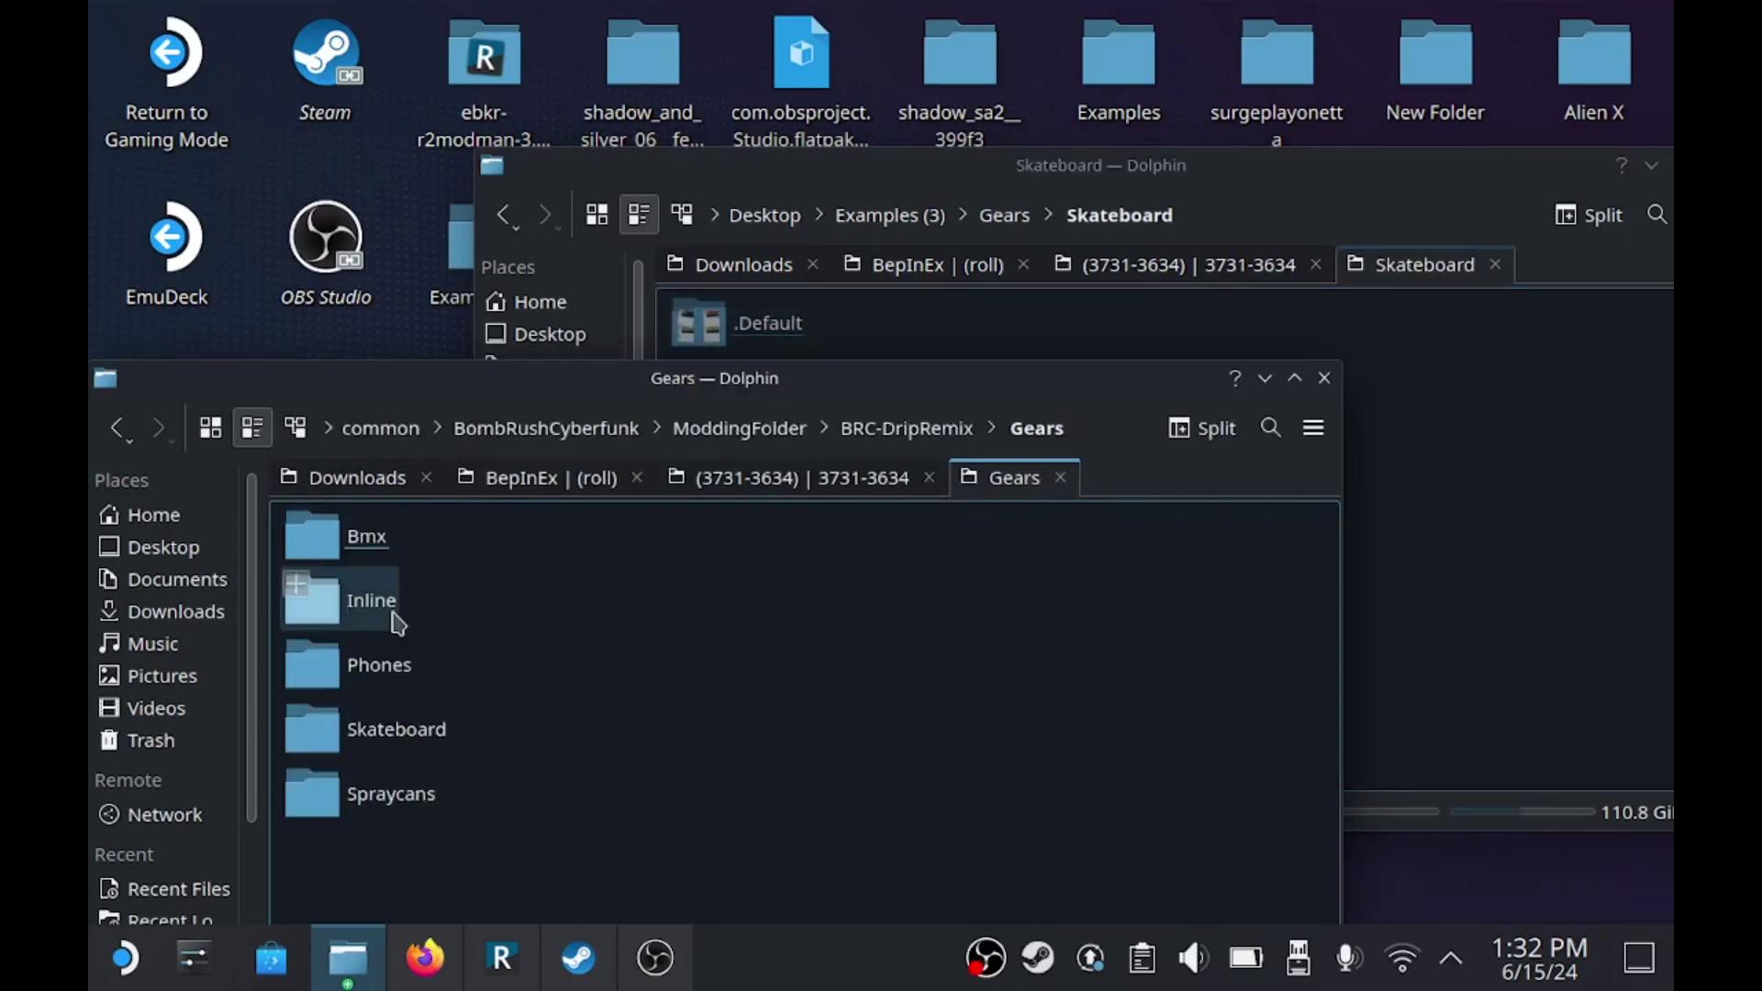
- Open BRC-DripRemix's Skateboard folder and compare it with the example Skateboard boards
{"action": "double_click", "coordinate": [419, 741]}
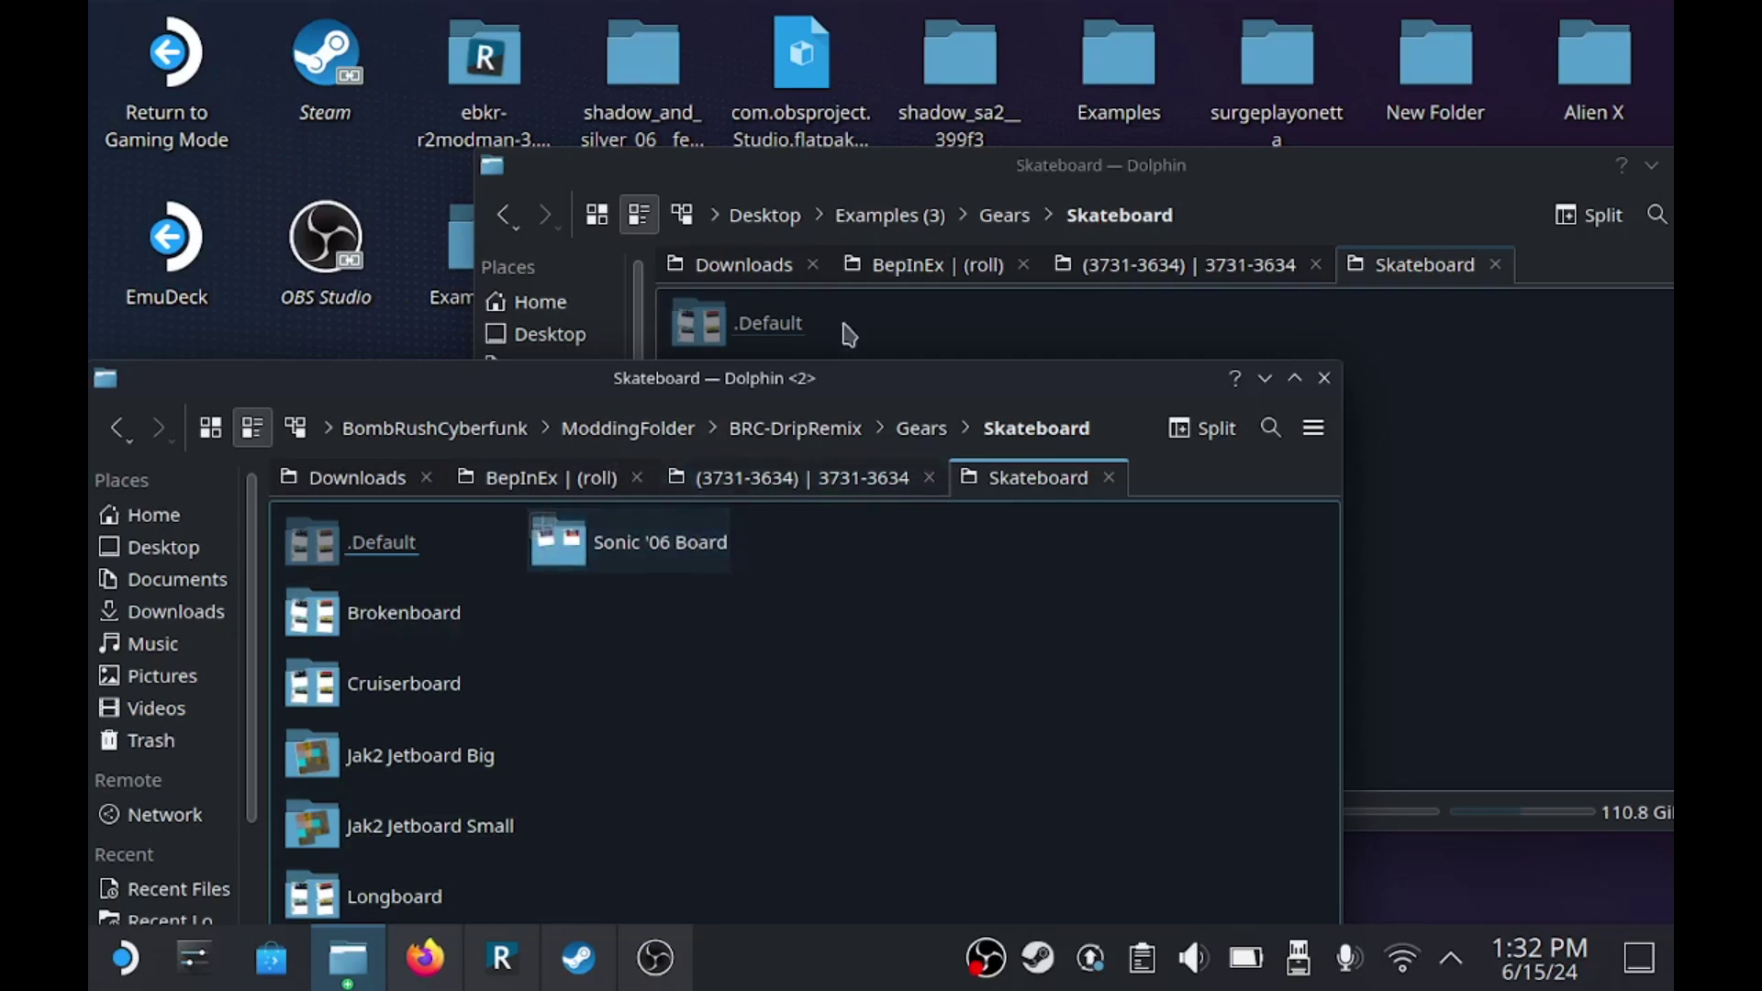
{"action": "left_click", "coordinate": [945, 323]}
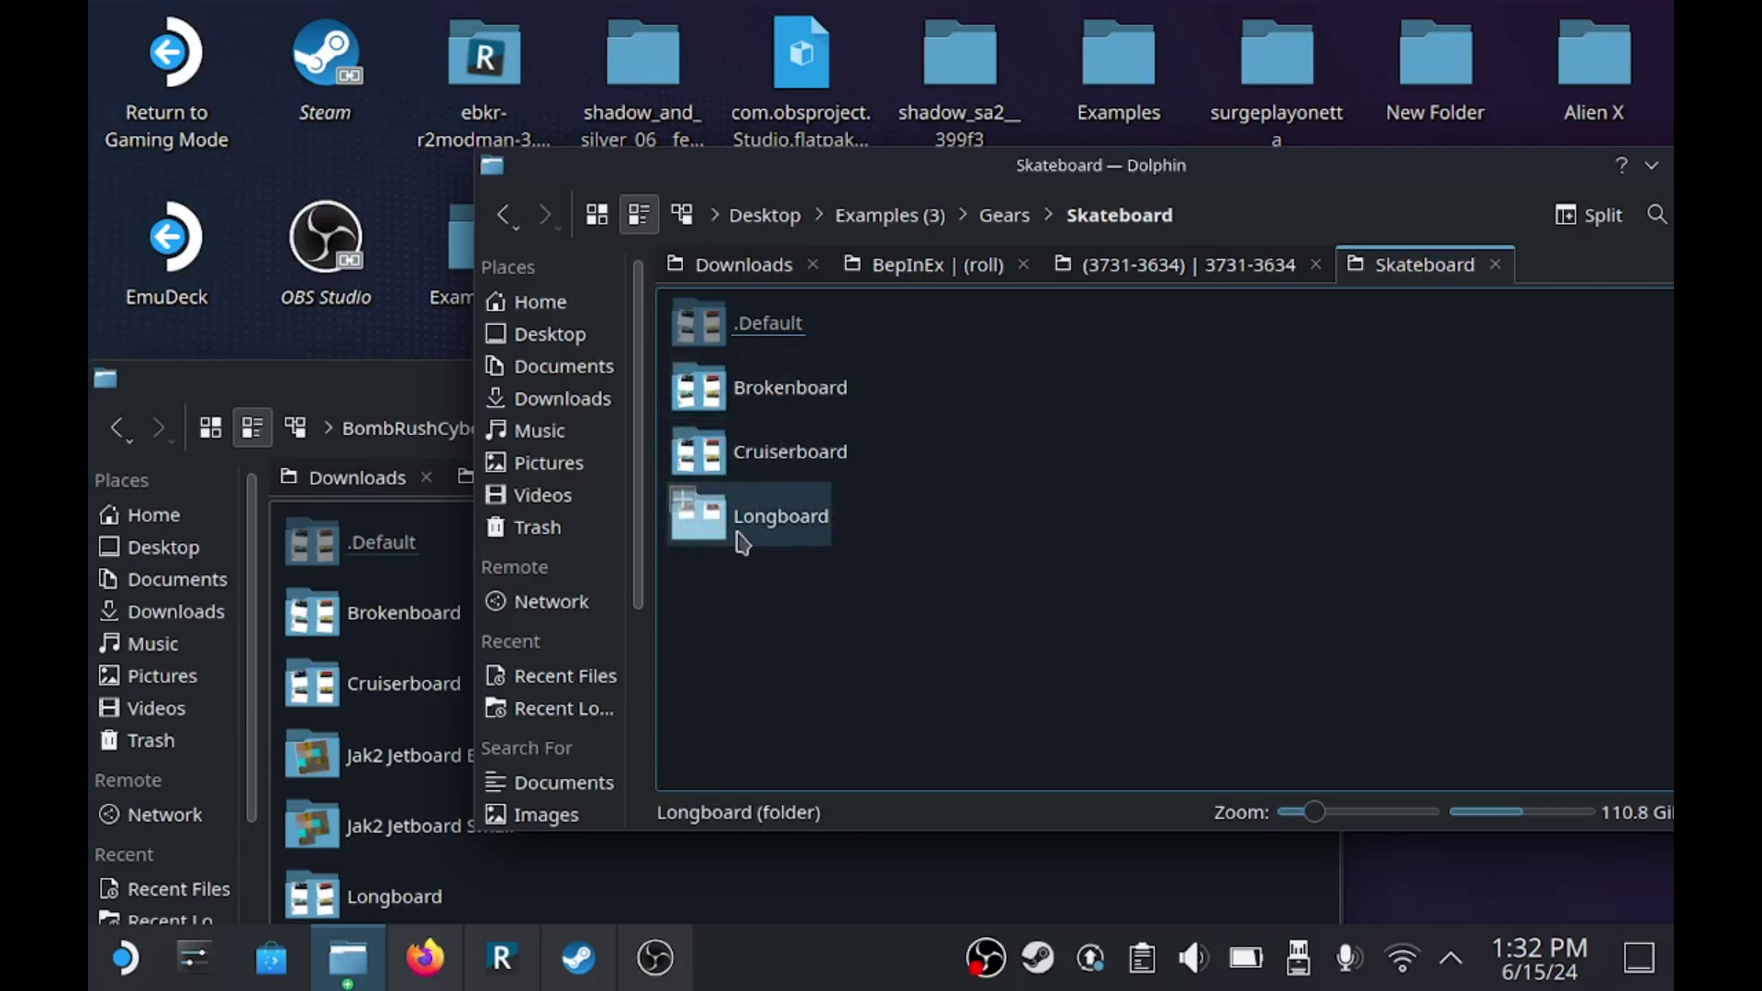
{"action": "left_click", "coordinate": [296, 404]}
- Go back up to BRC-DripRemix and open its Characters folder
{"action": "left_click", "coordinate": [116, 428]}
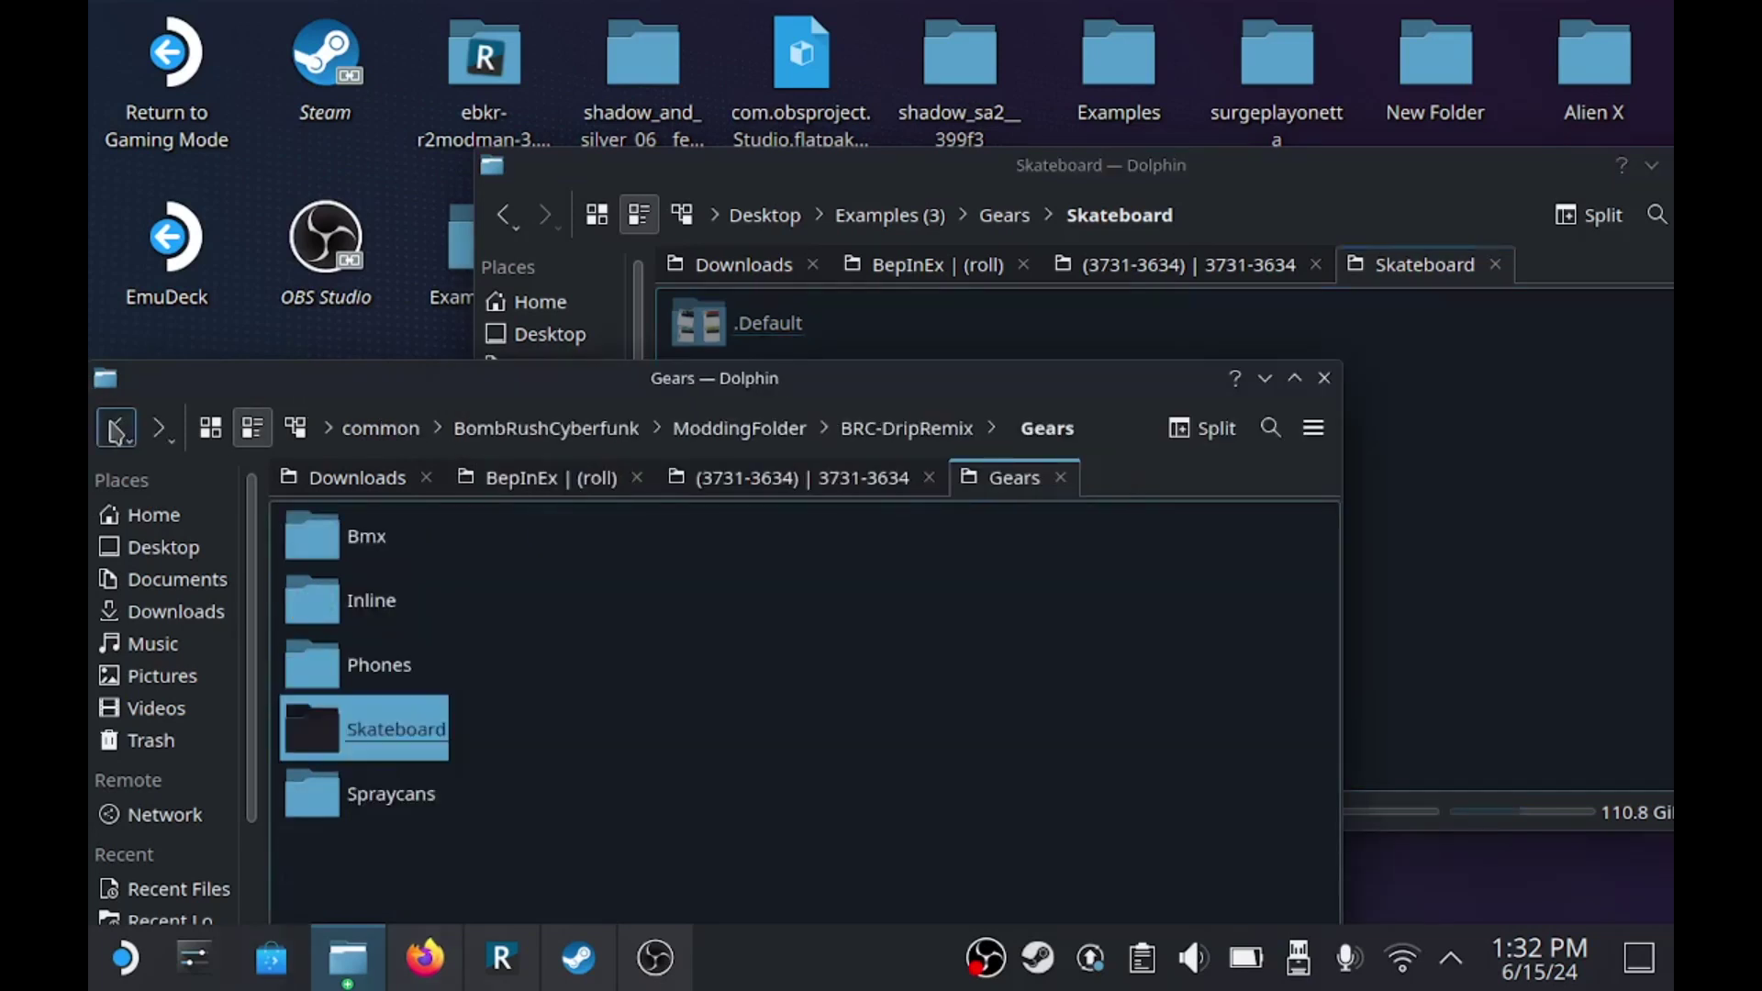
{"action": "left_click", "coordinate": [116, 428]}
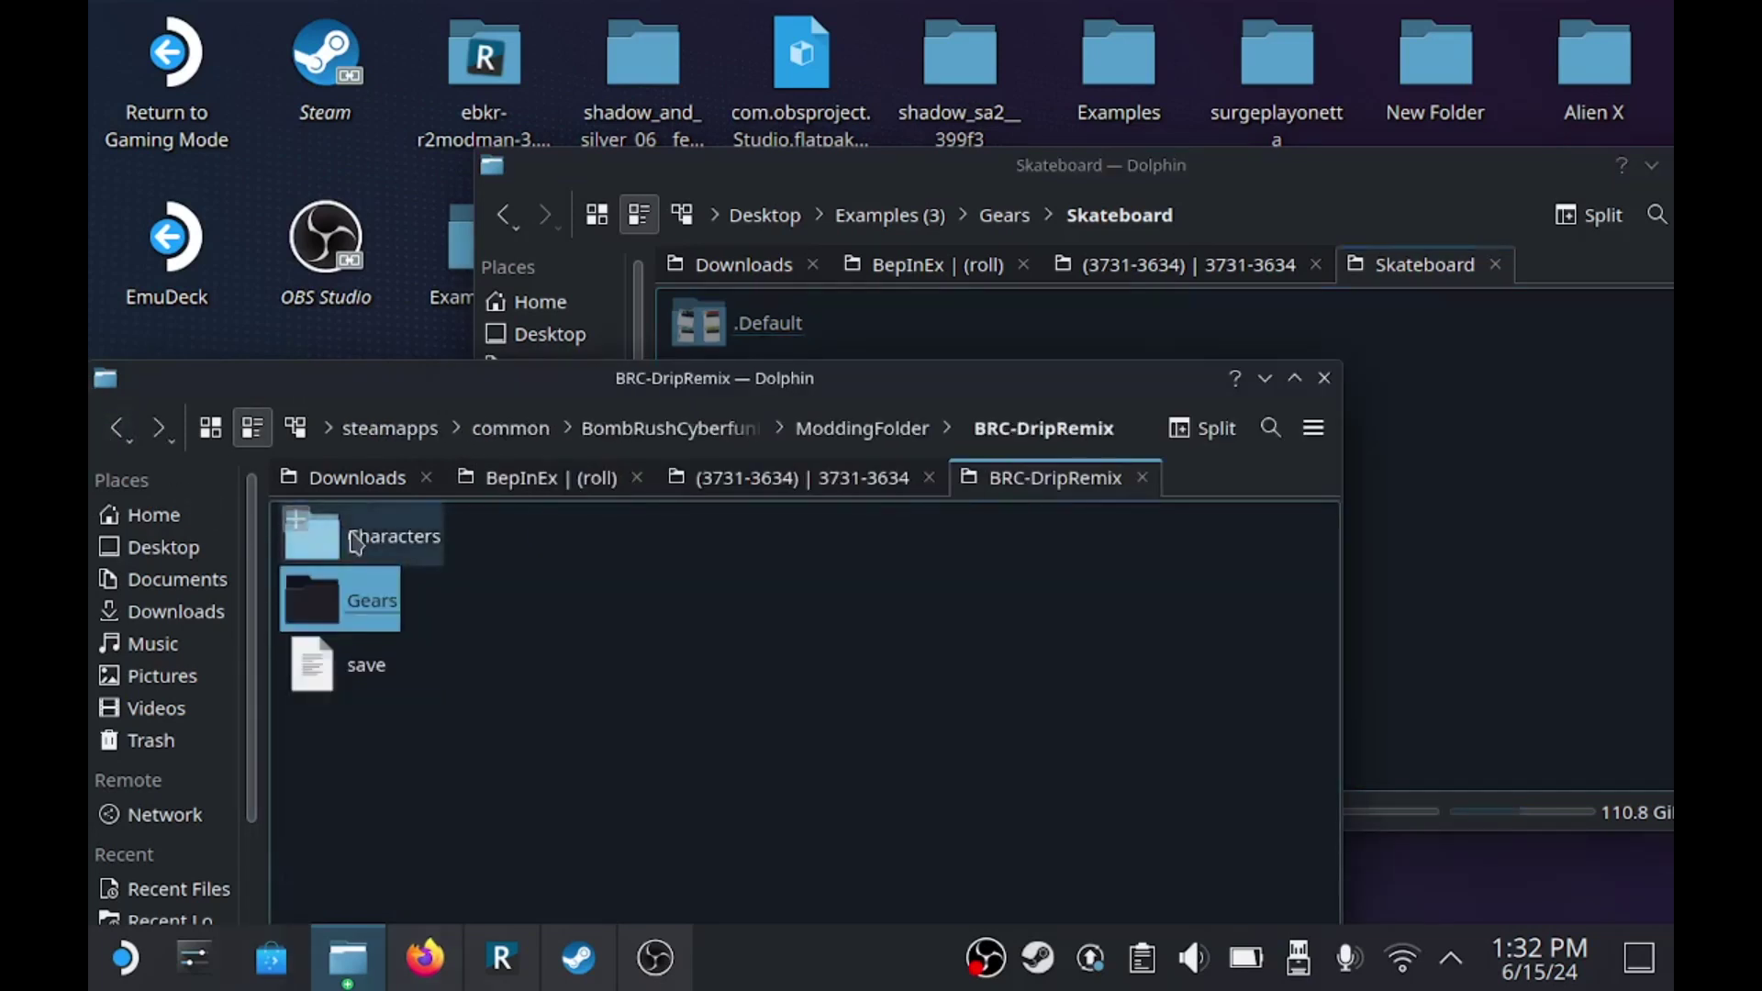
{"action": "left_click", "coordinate": [312, 533]}
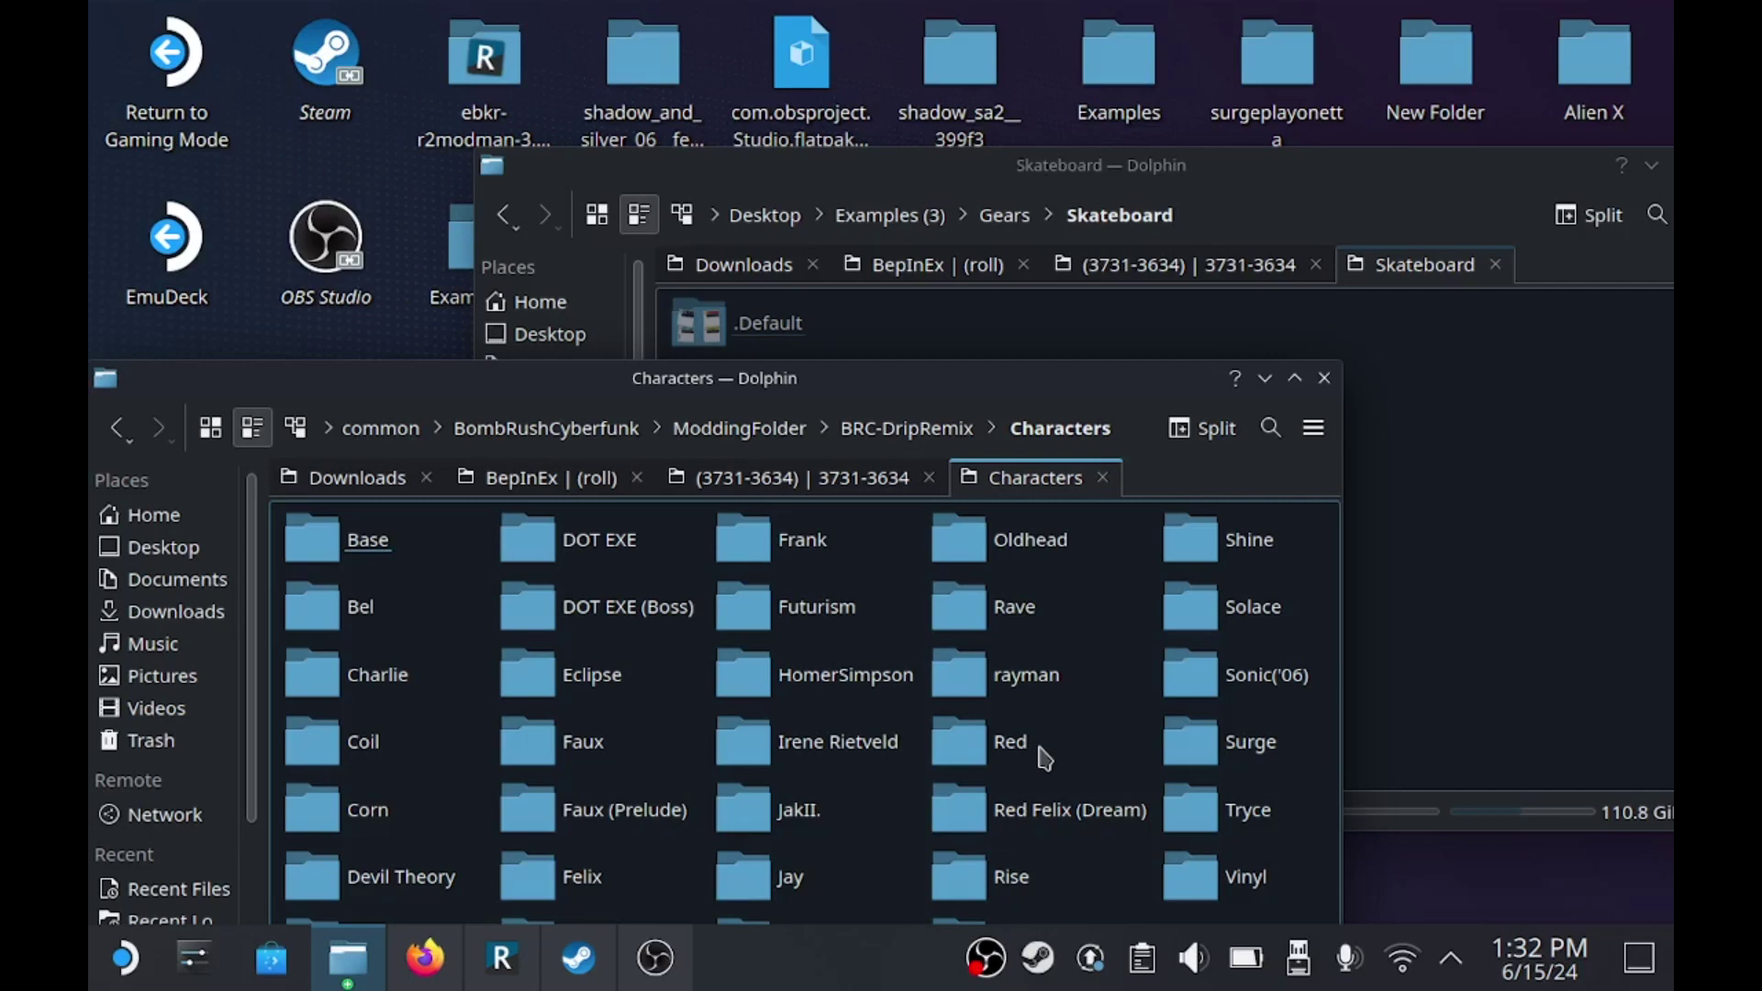
{"action": "left_click", "coordinate": [964, 675]}
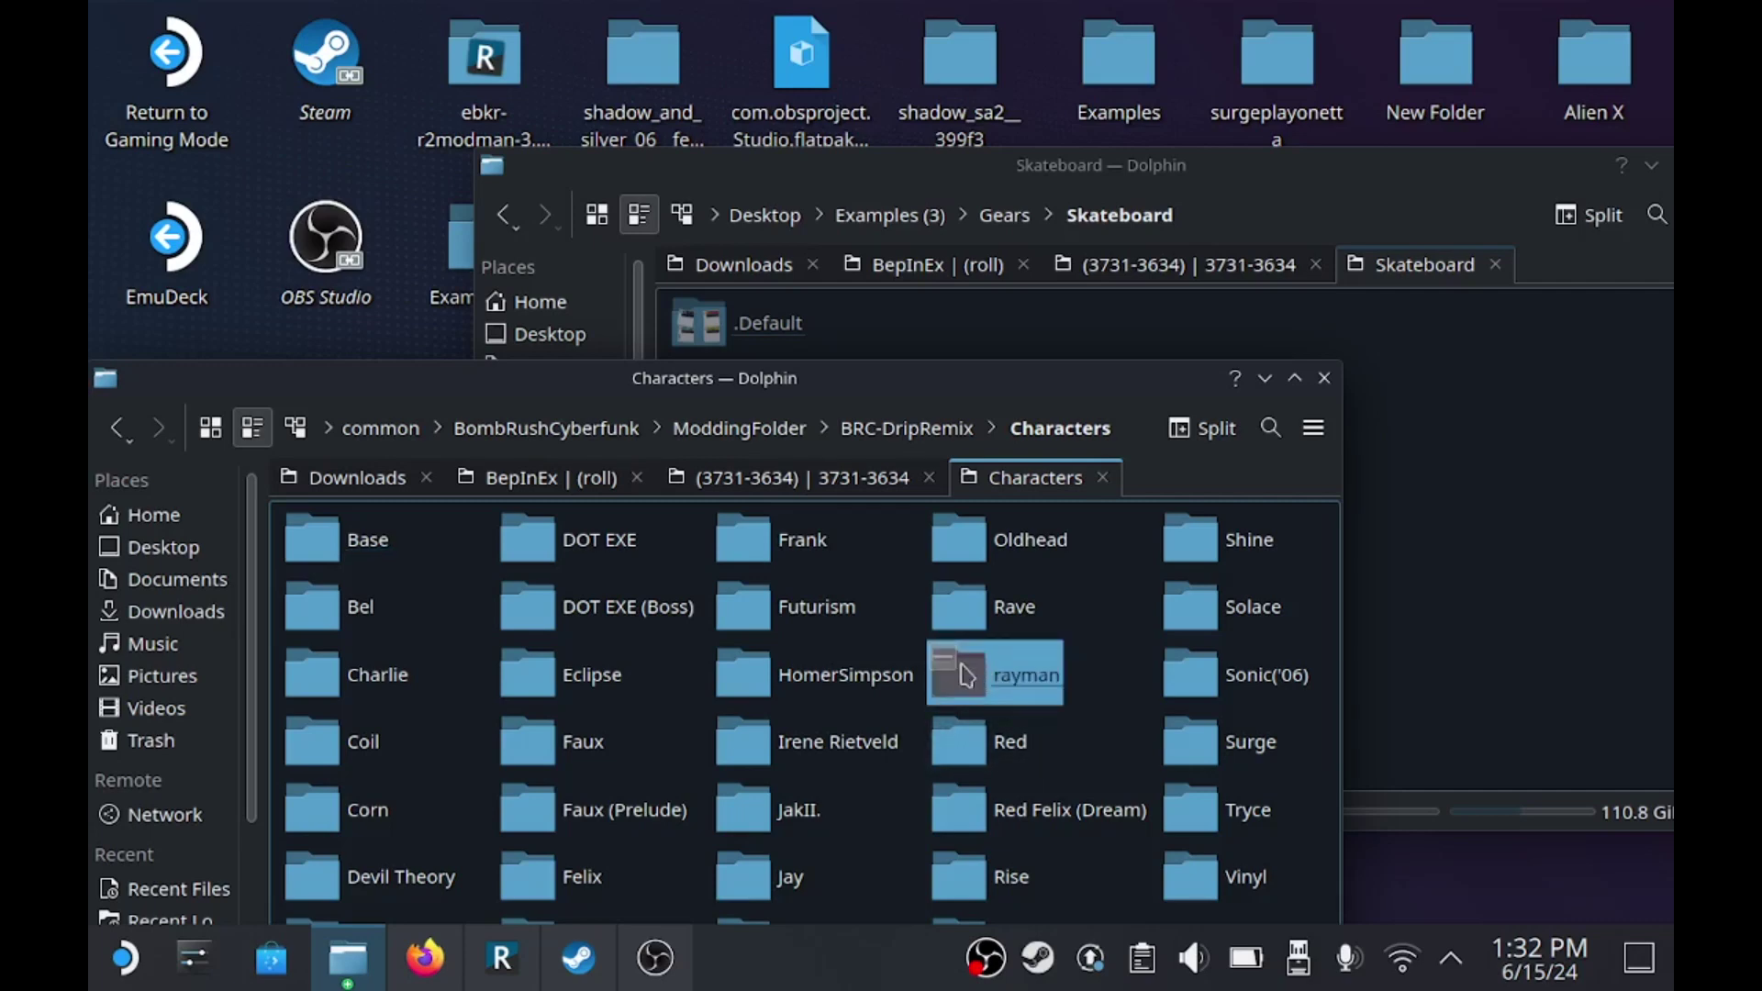
- Open Frank's character folder to see its .Default subfolder, then jump back to BRC-DripRemix
{"action": "left_click_drag", "start_coordinate": [888, 378], "coordinate": [908, 180]}
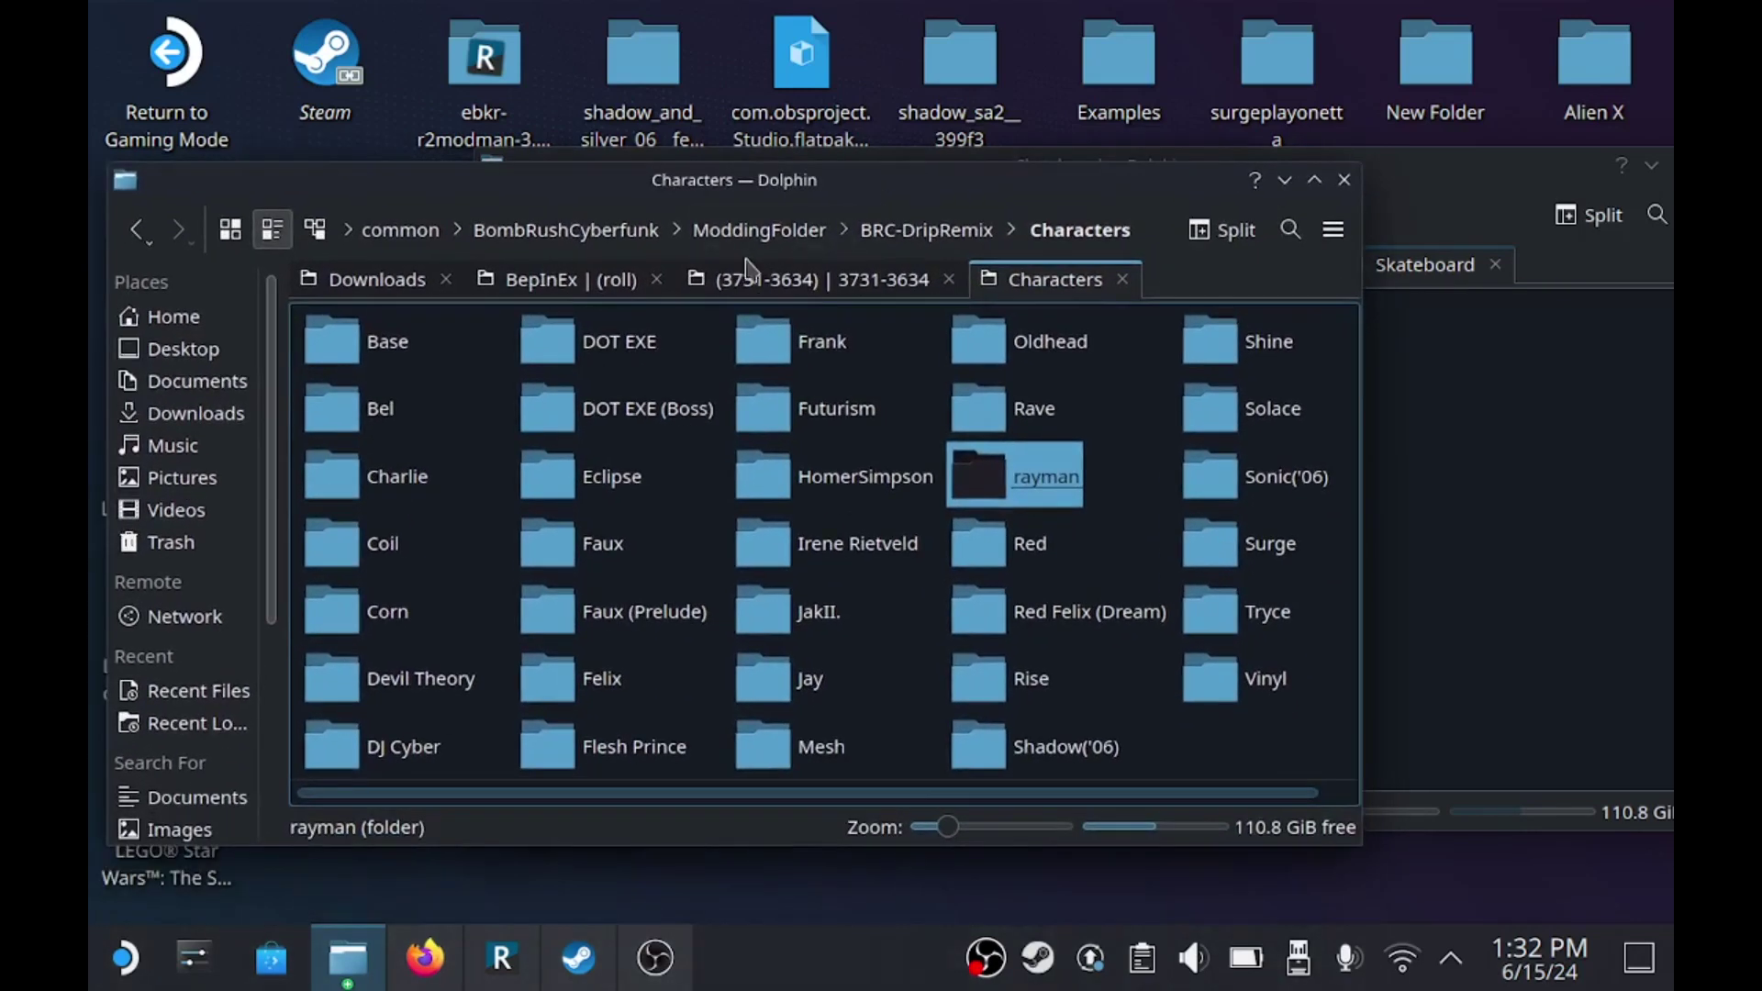
{"action": "double_click", "coordinate": [803, 340]}
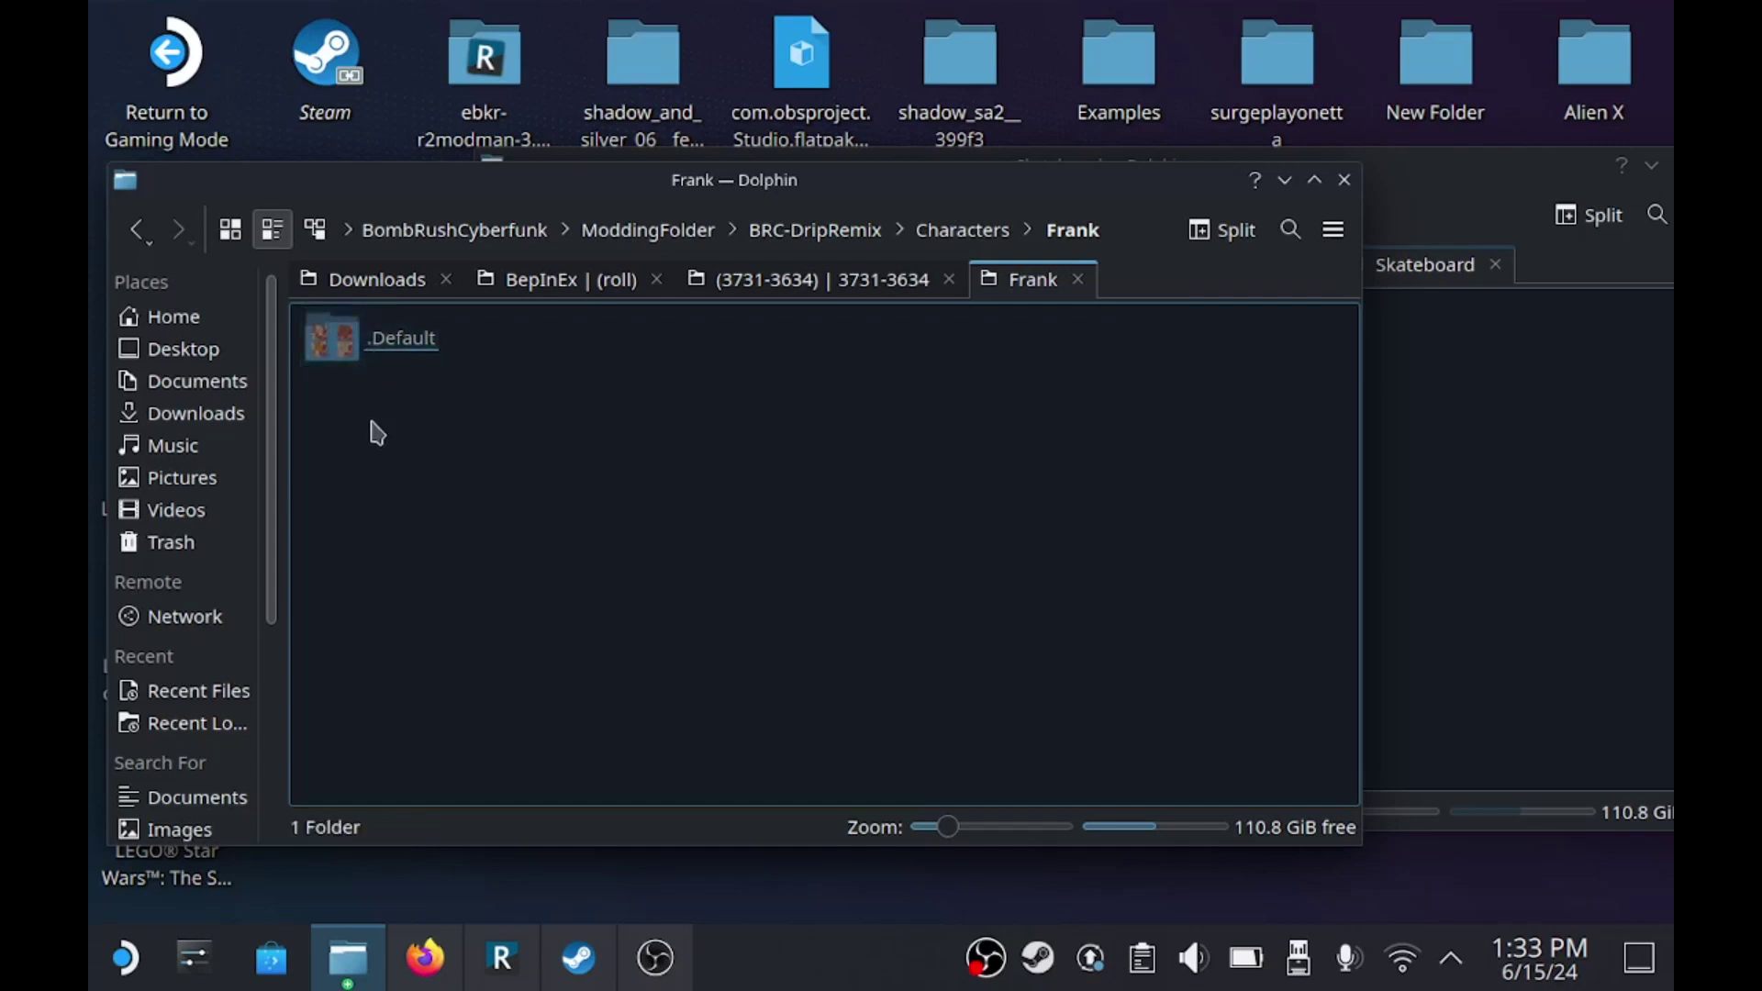
{"action": "left_click", "coordinate": [140, 231]}
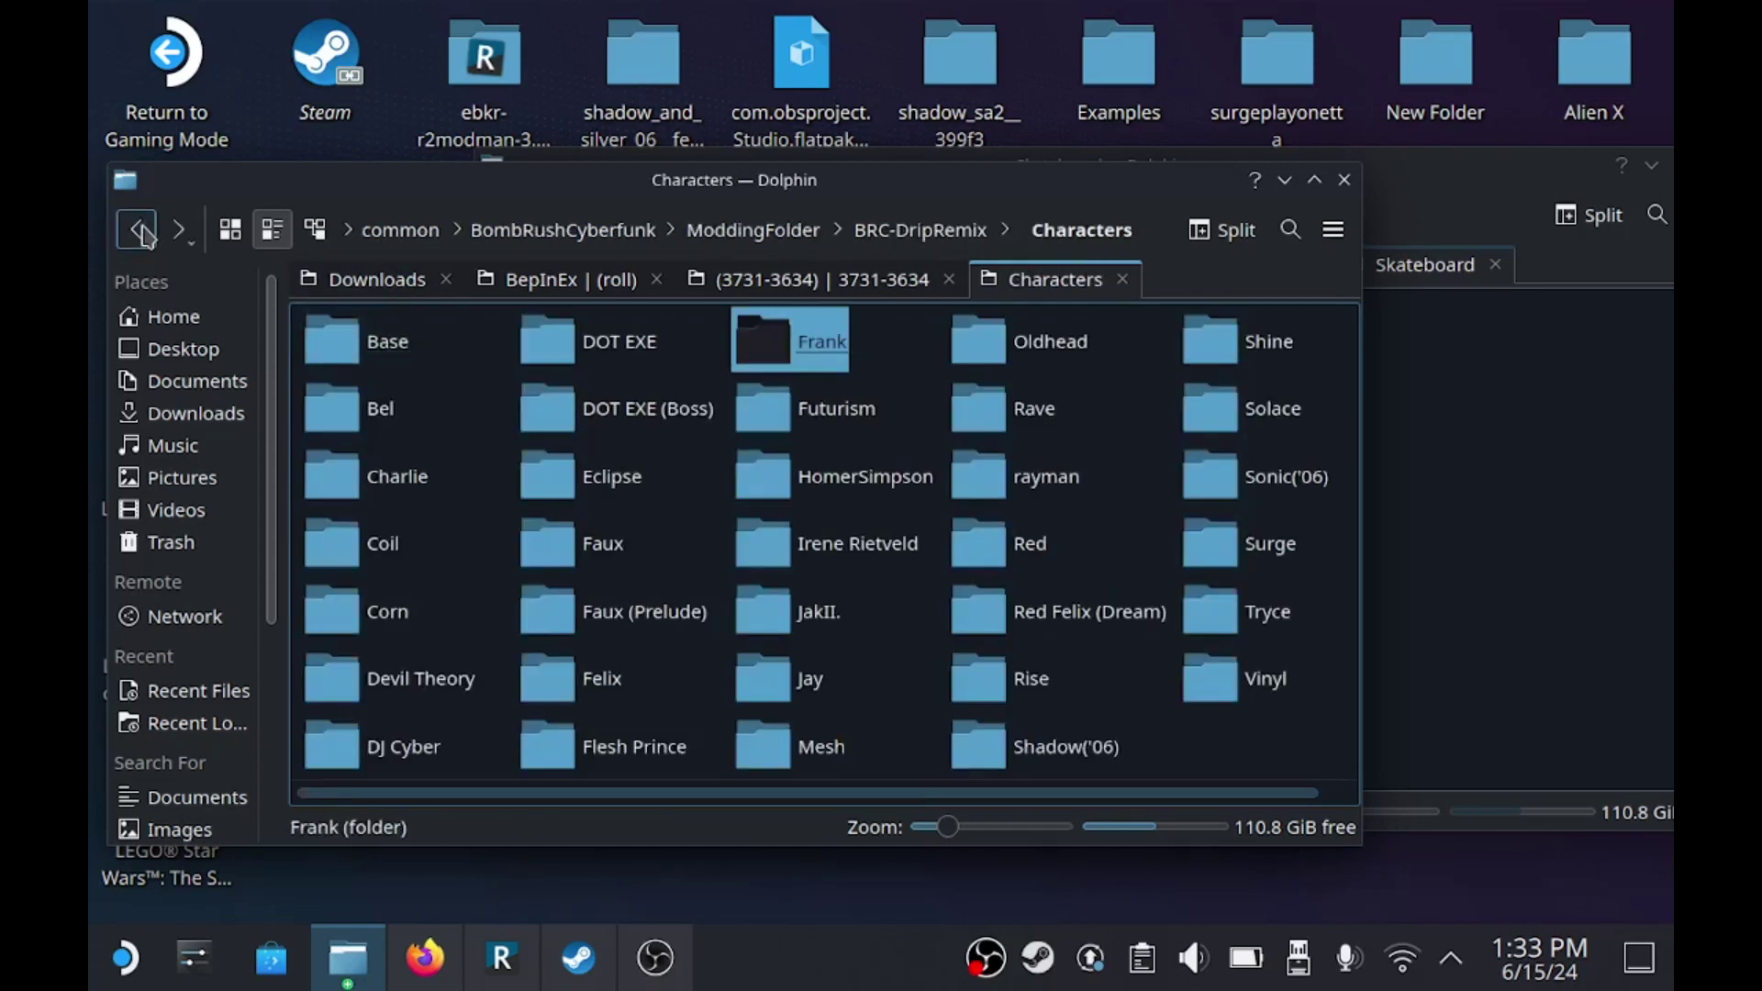
{"action": "left_click", "coordinate": [936, 237]}
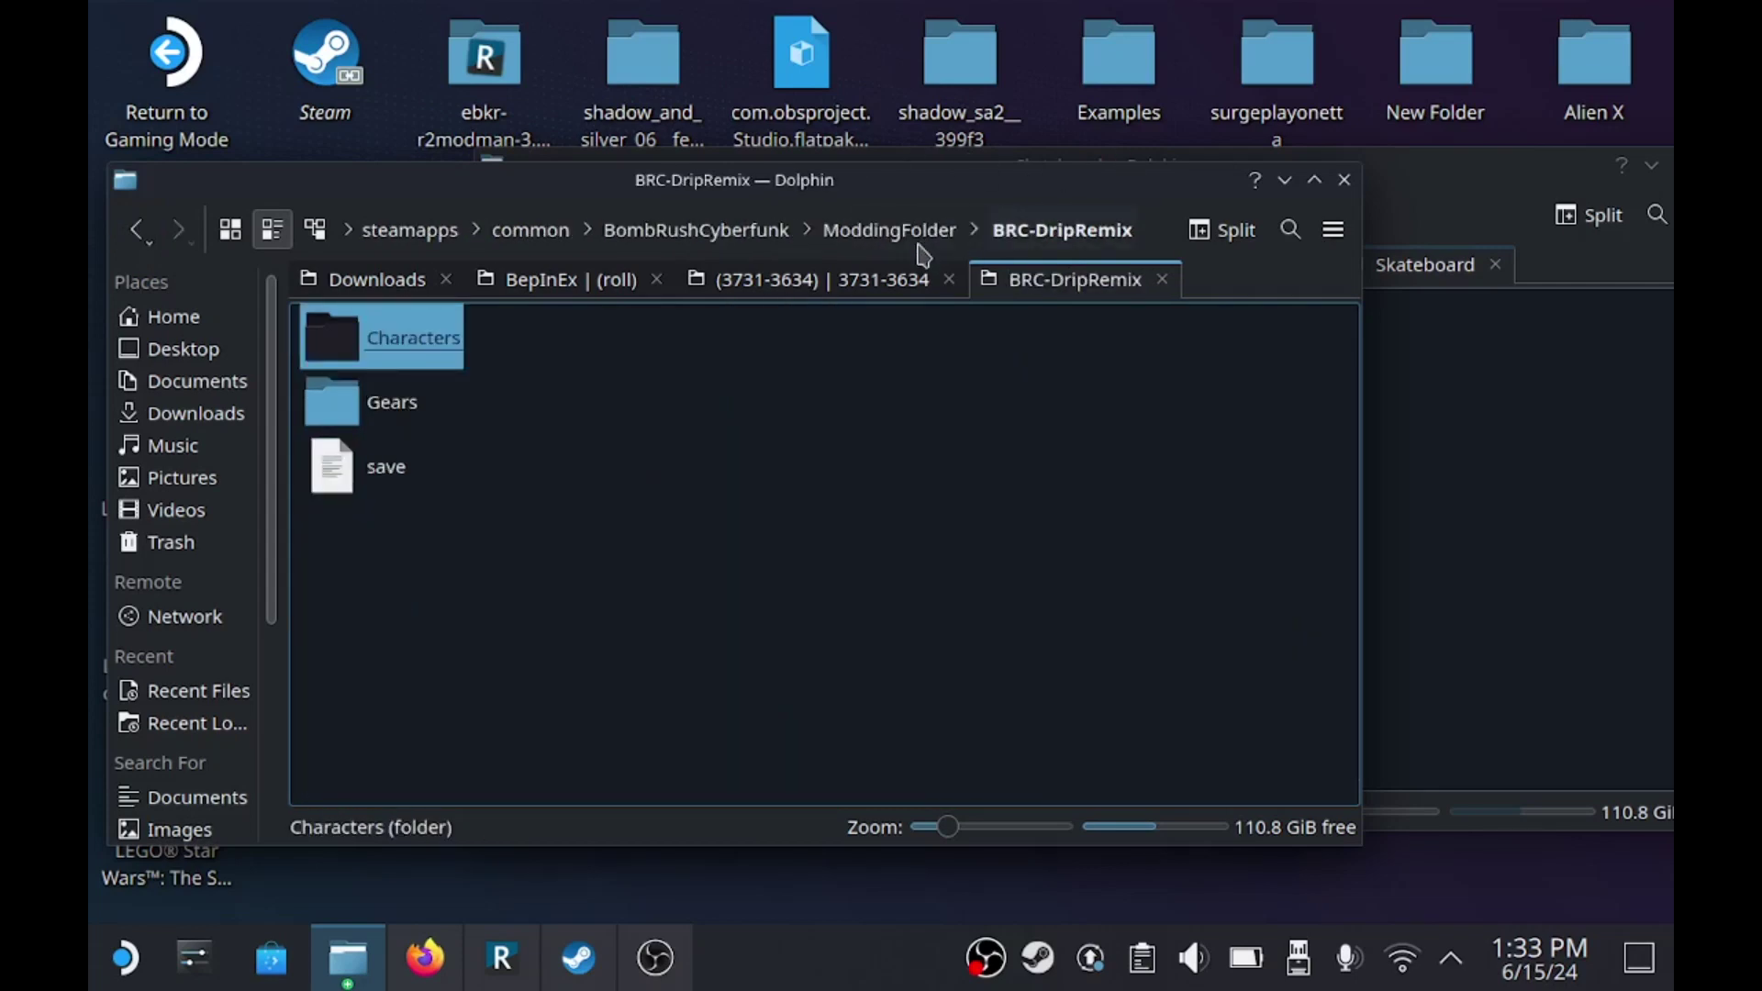
- Arrange the Dolphin windows and take the examples window back up to the Examples (3) folder
{"action": "left_click_drag", "start_coordinate": [1046, 180], "coordinate": [821, 367]}
{"action": "left_click", "coordinate": [520, 218]}
{"action": "left_click", "coordinate": [520, 219]}
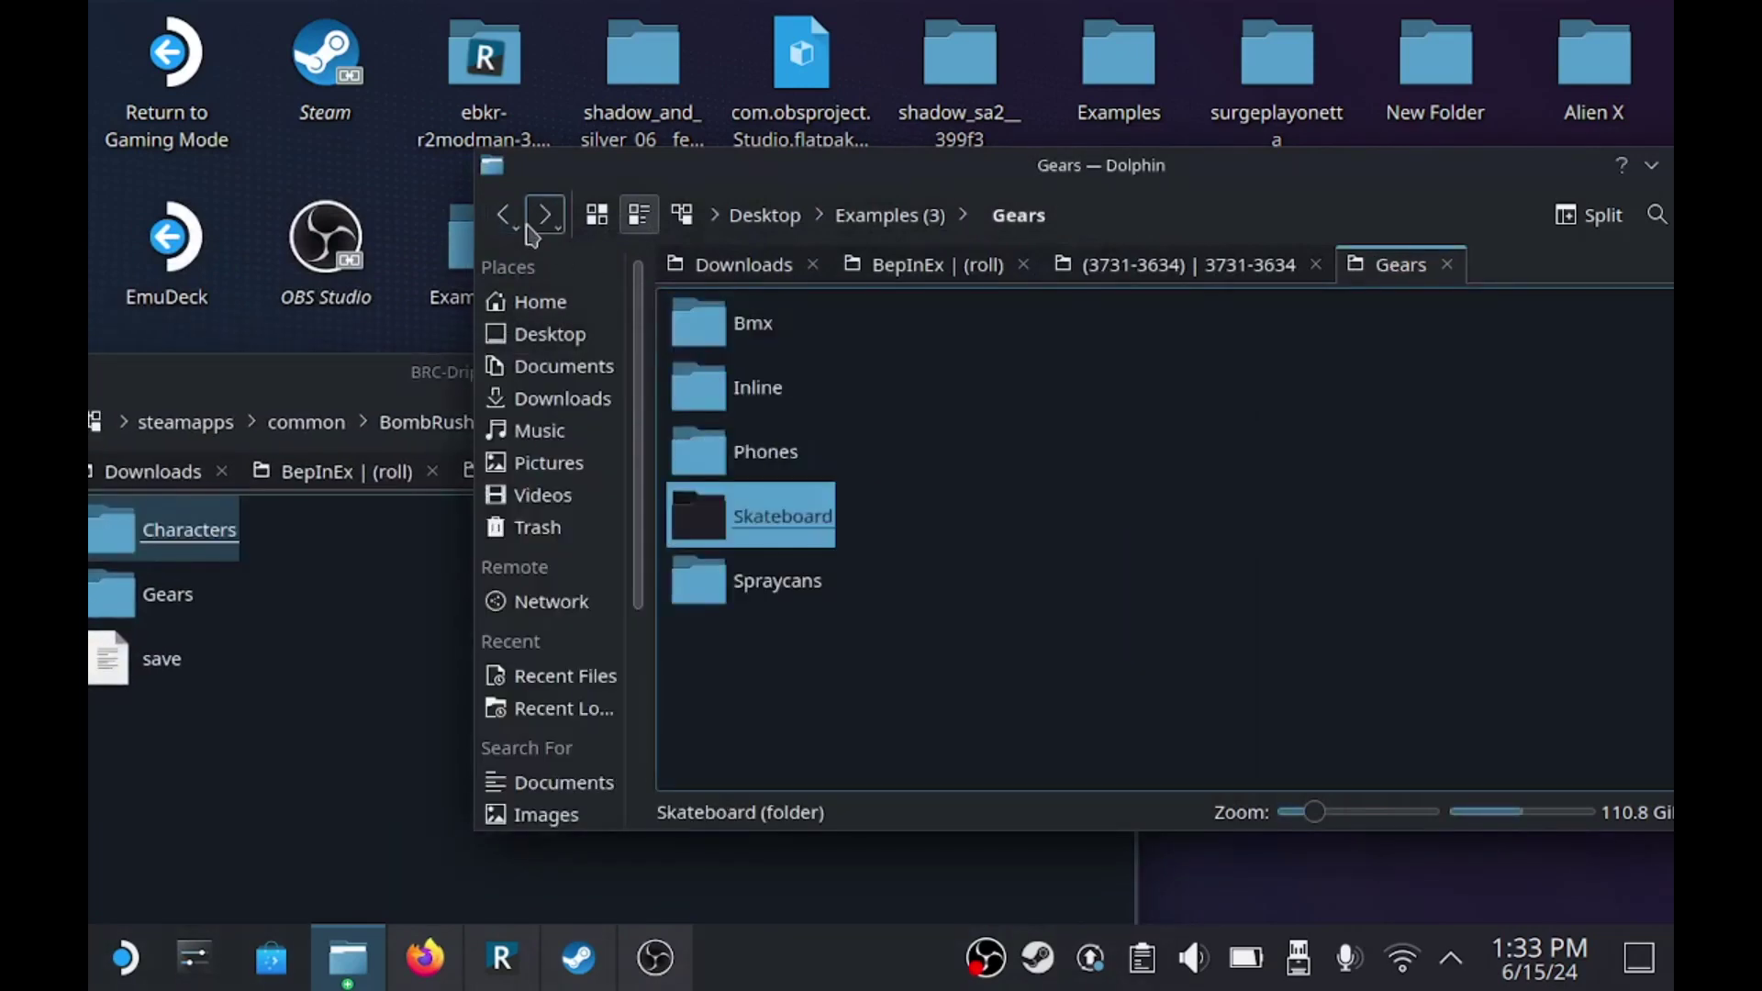
{"action": "left_click", "coordinate": [510, 220]}
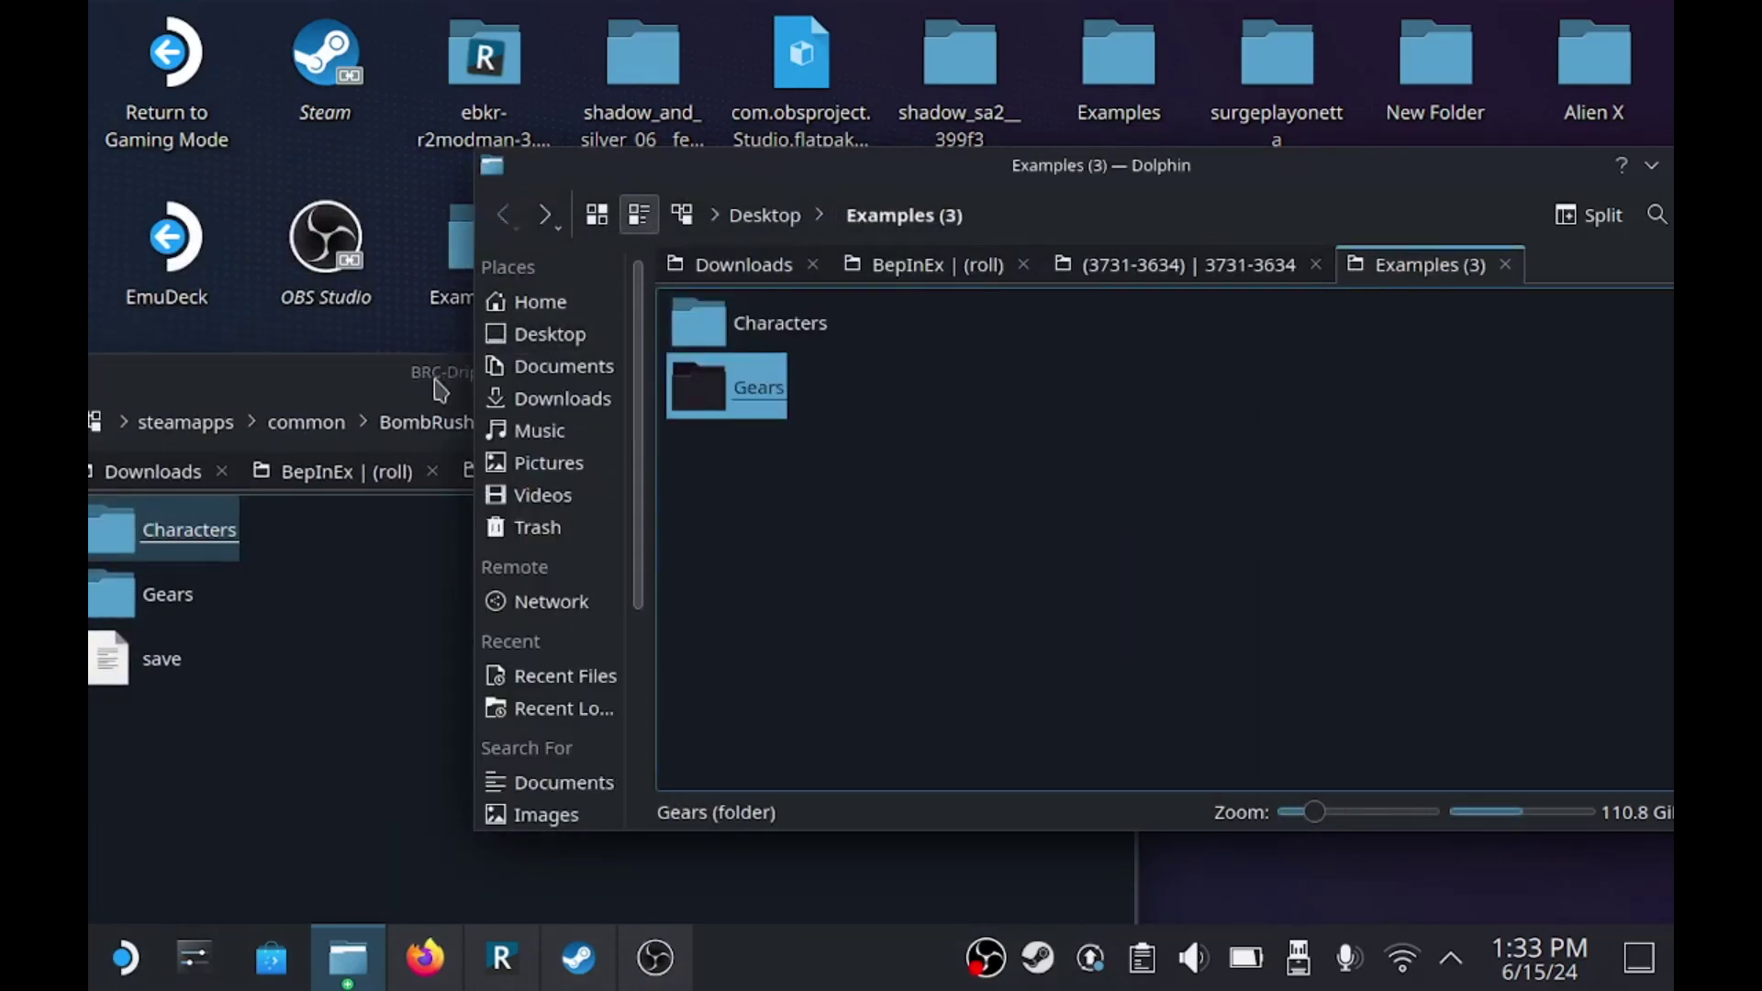
{"action": "left_click_drag", "start_coordinate": [437, 377], "coordinate": [441, 259]}
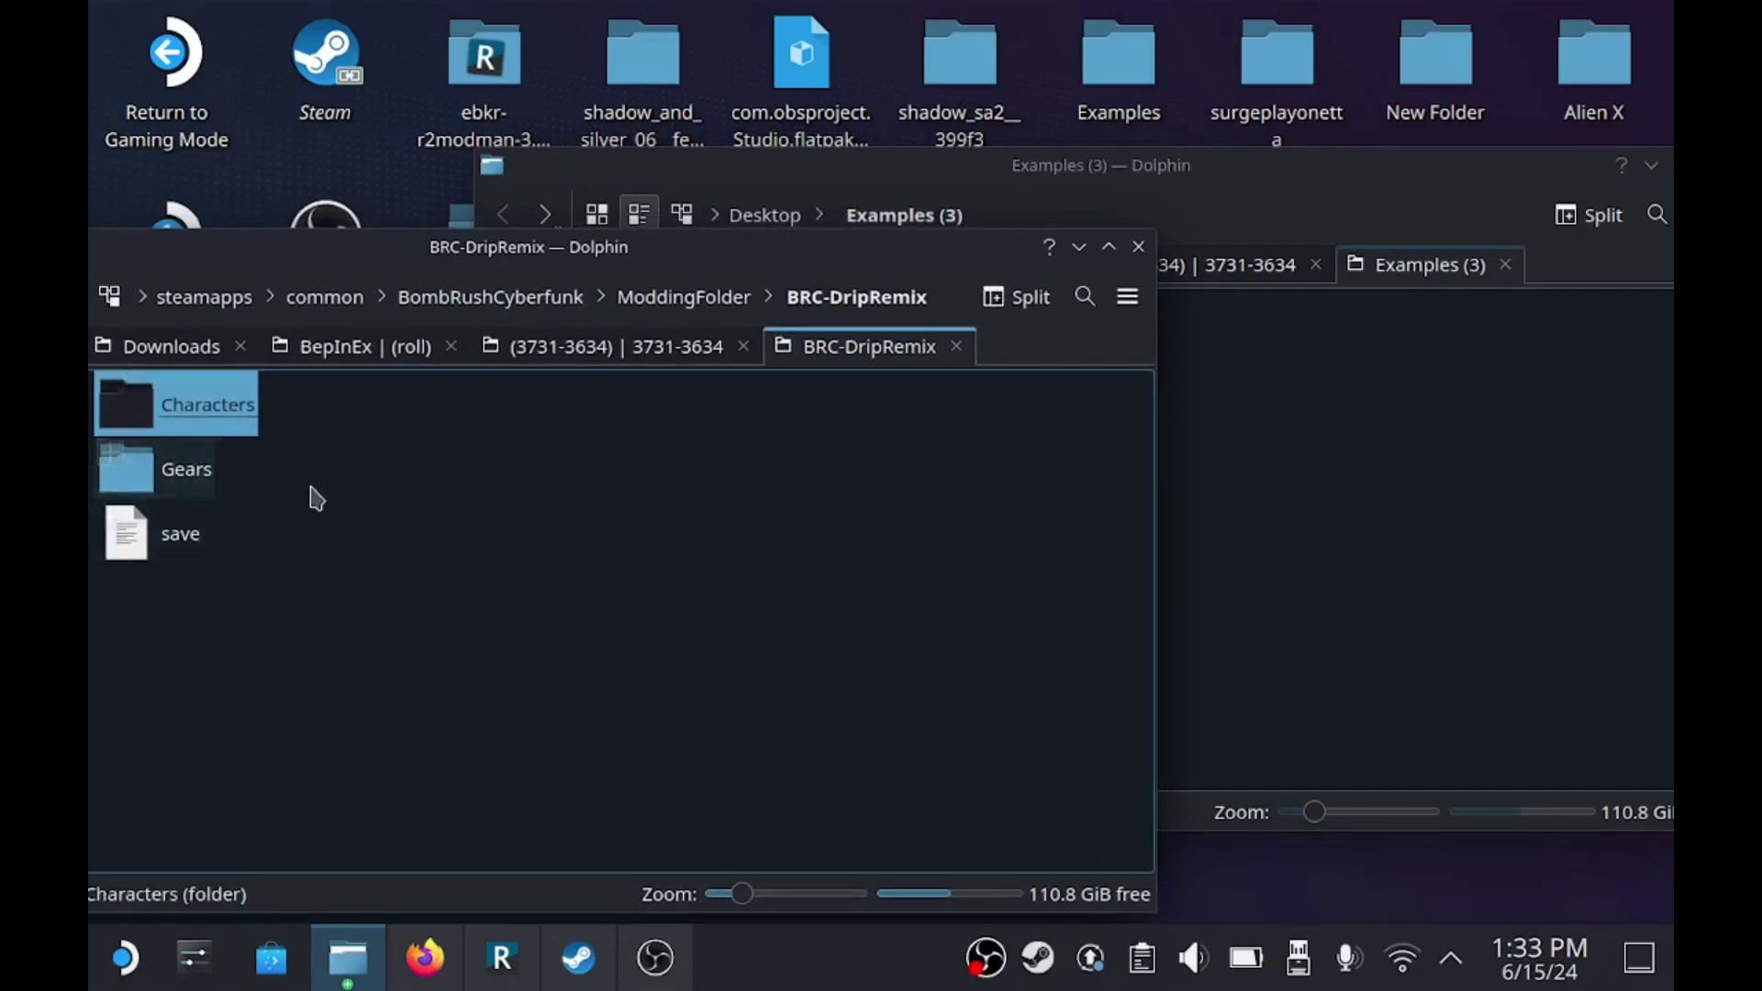
- Drag the example Characters and Gears folders from Examples (3) into BRC-DripRemix, then close Examples (3)
{"action": "left_click_drag", "start_coordinate": [322, 470], "coordinate": [275, 453]}
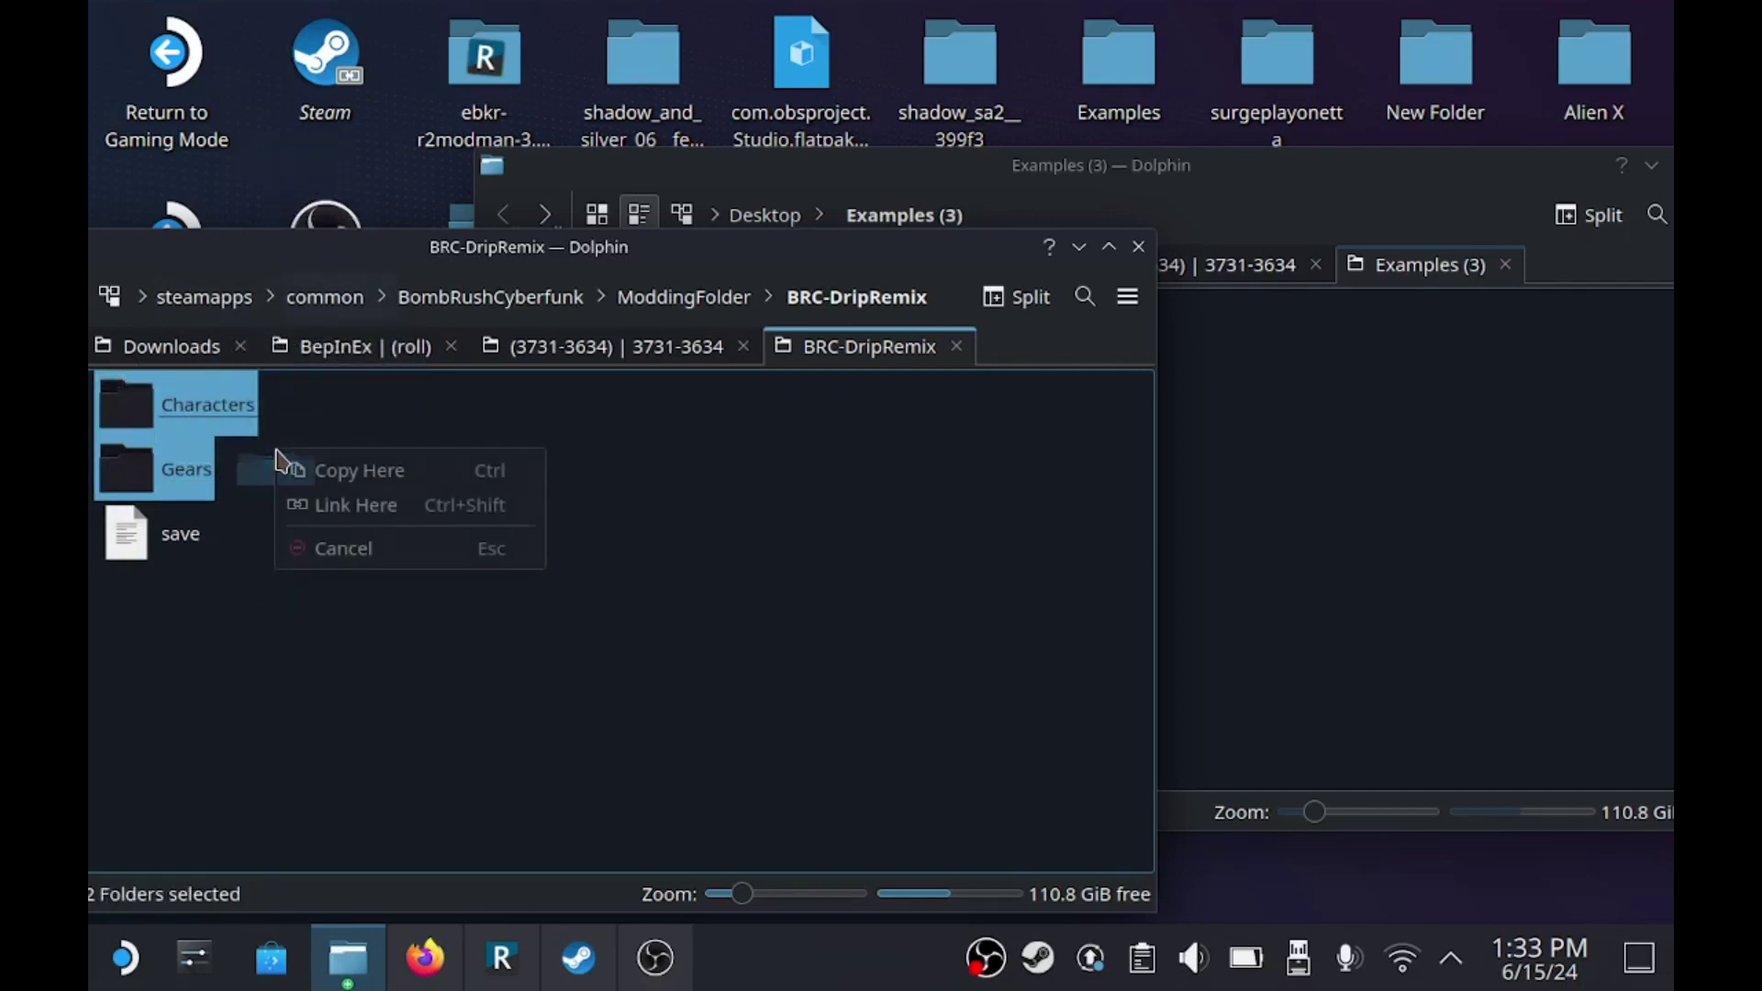
{"action": "left_click", "coordinate": [690, 503]}
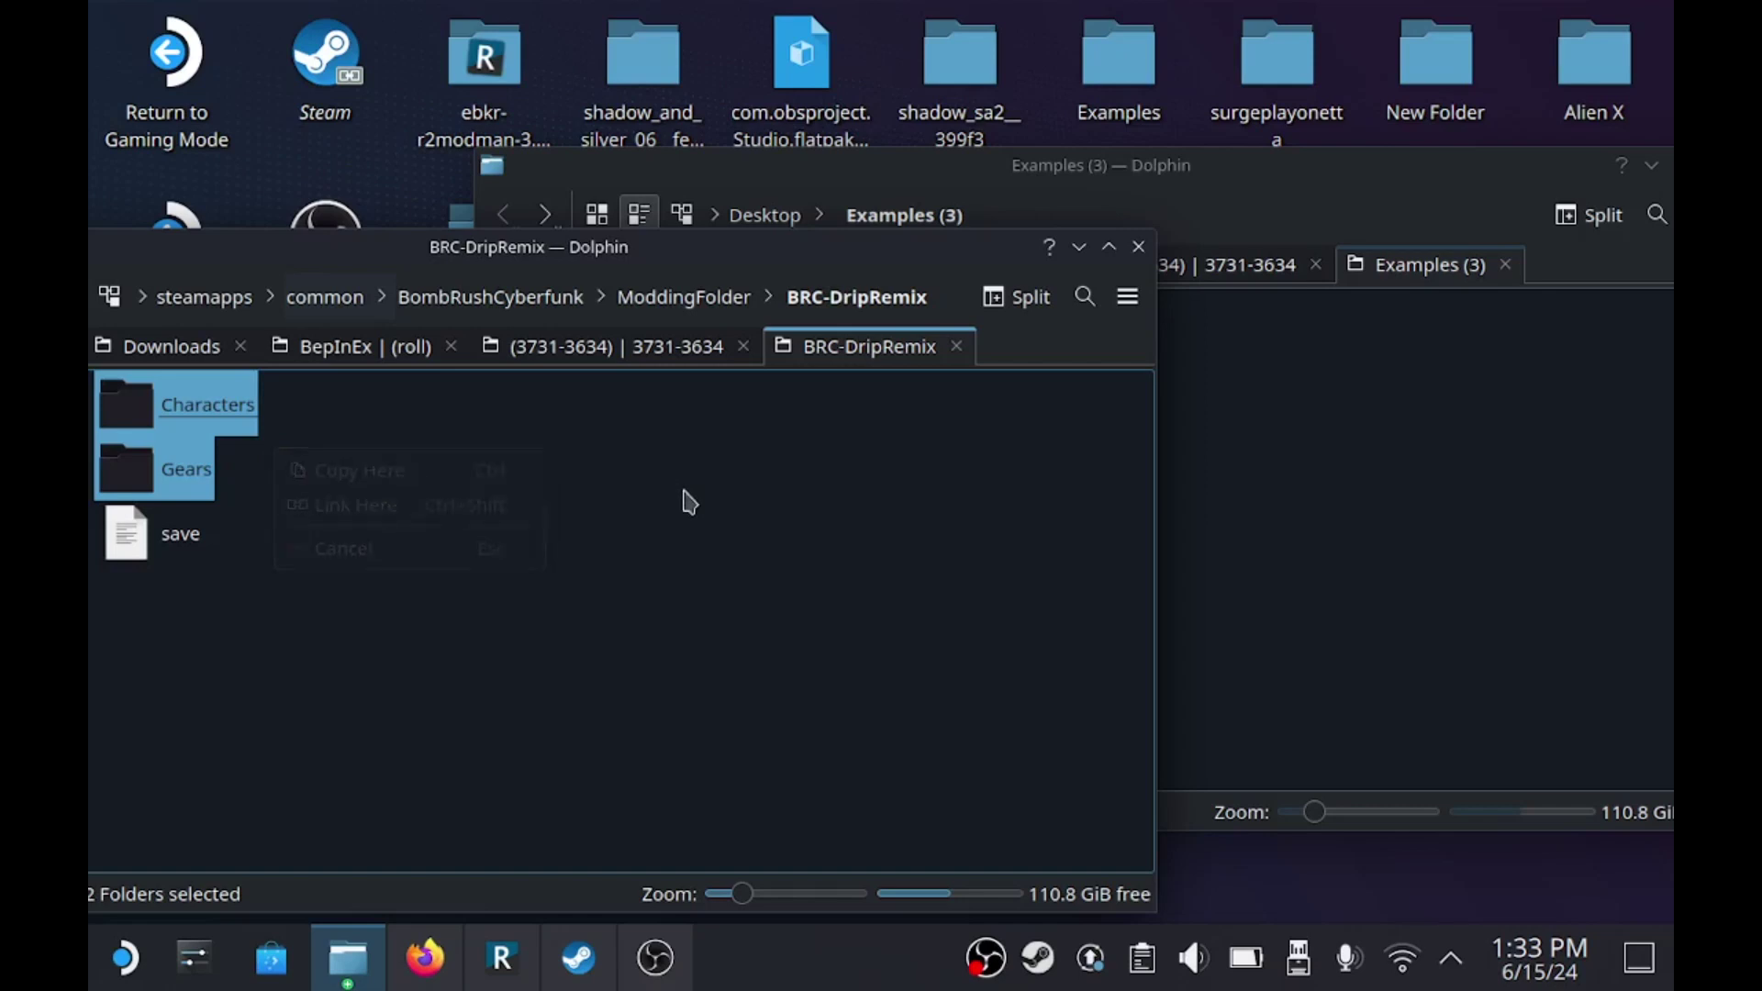
{"action": "left_click", "coordinate": [690, 503]}
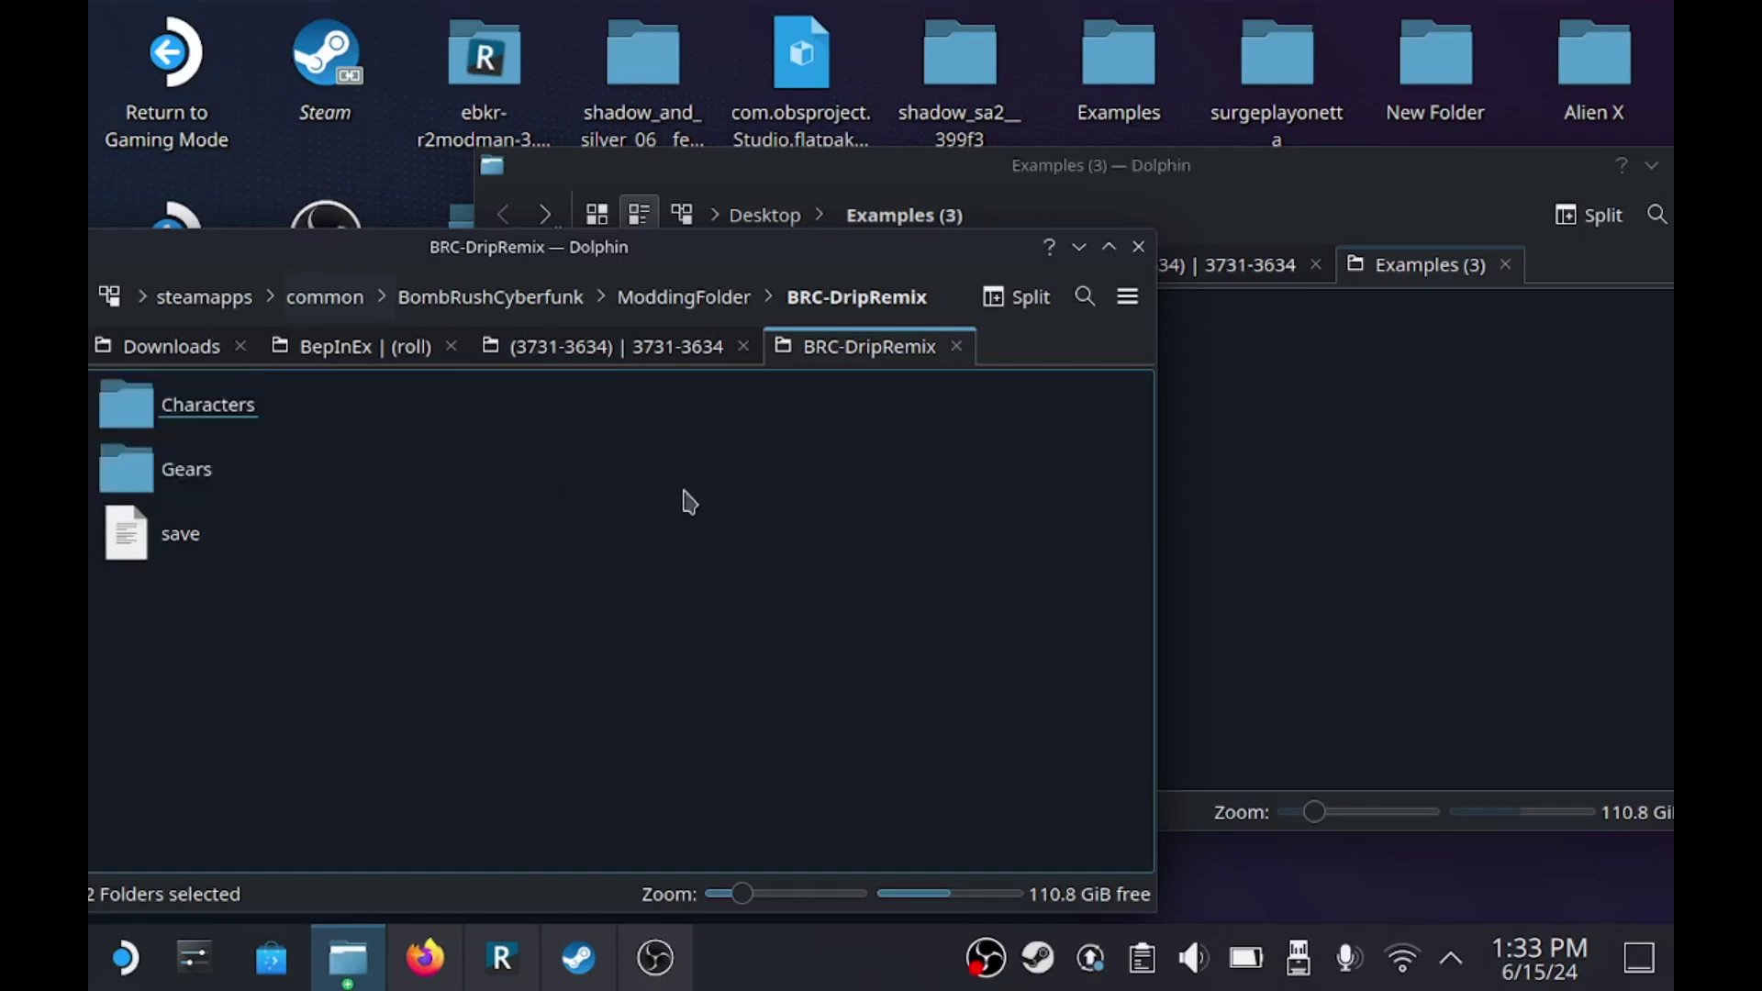
{"action": "left_click", "coordinate": [1182, 505]}
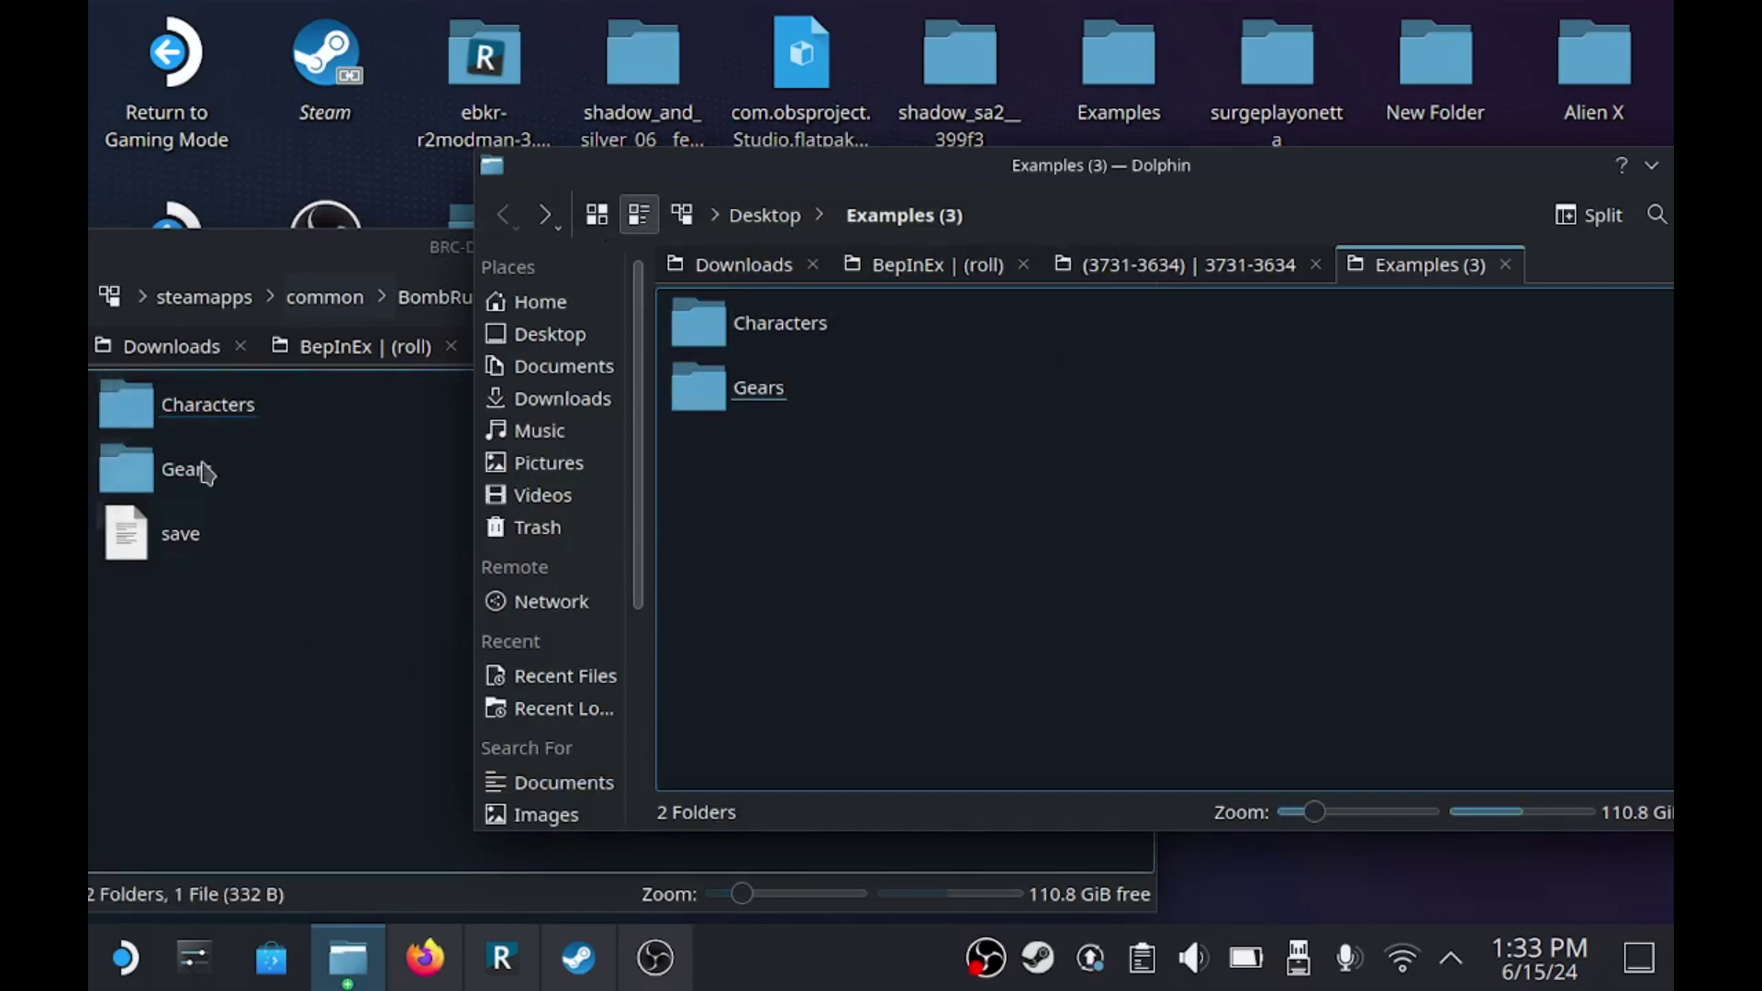
{"action": "left_click_drag", "start_coordinate": [766, 450], "coordinate": [177, 453]}
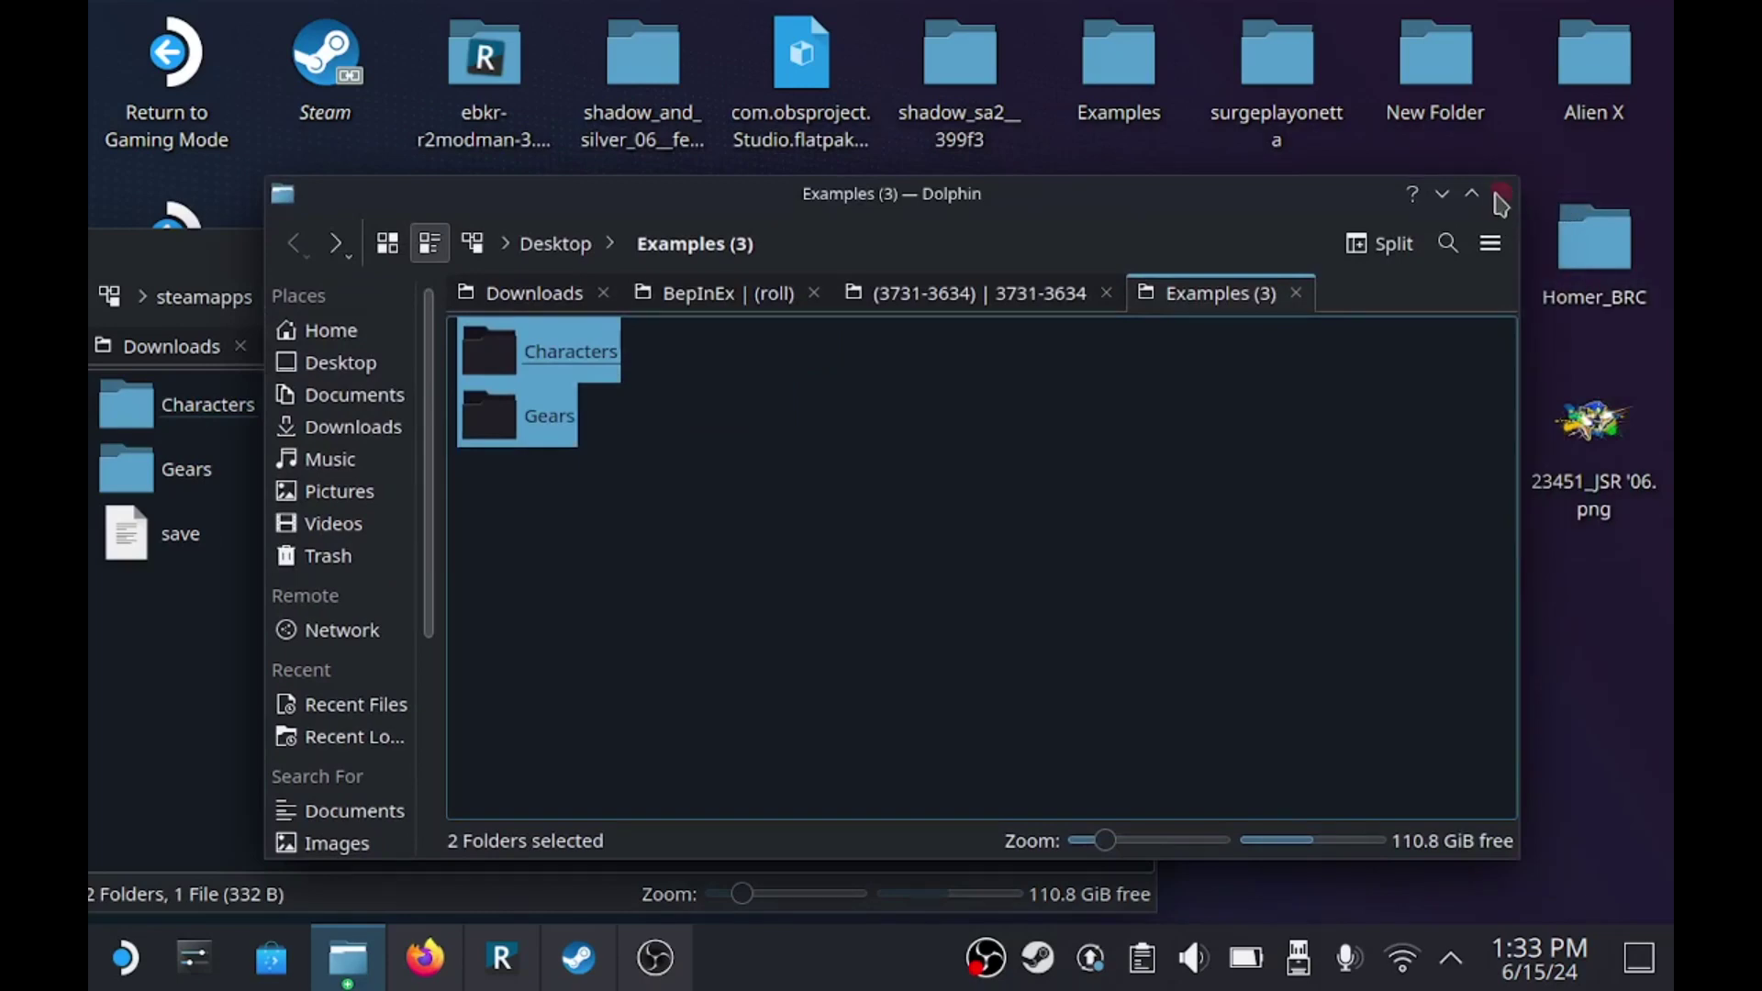
{"action": "left_click", "coordinate": [1498, 194]}
- Bring r2modman up from the taskbar and close the mod manager window
{"action": "left_click", "coordinate": [501, 958]}
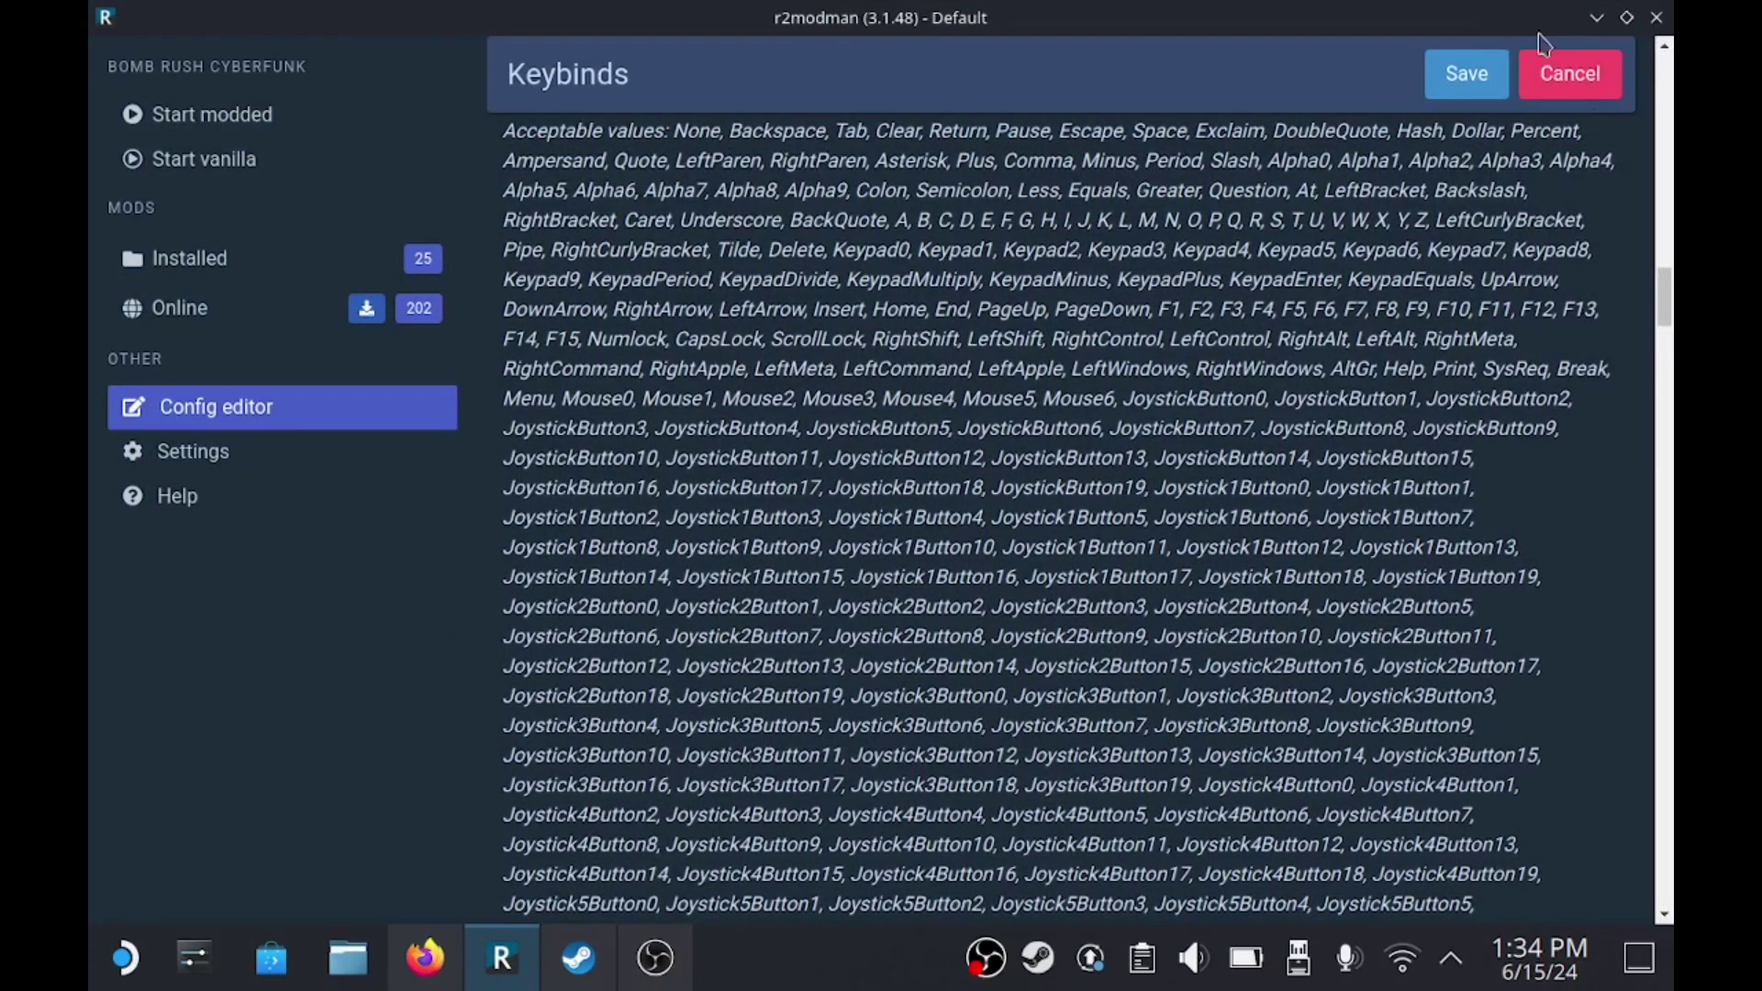
{"action": "left_click", "coordinate": [1657, 17]}
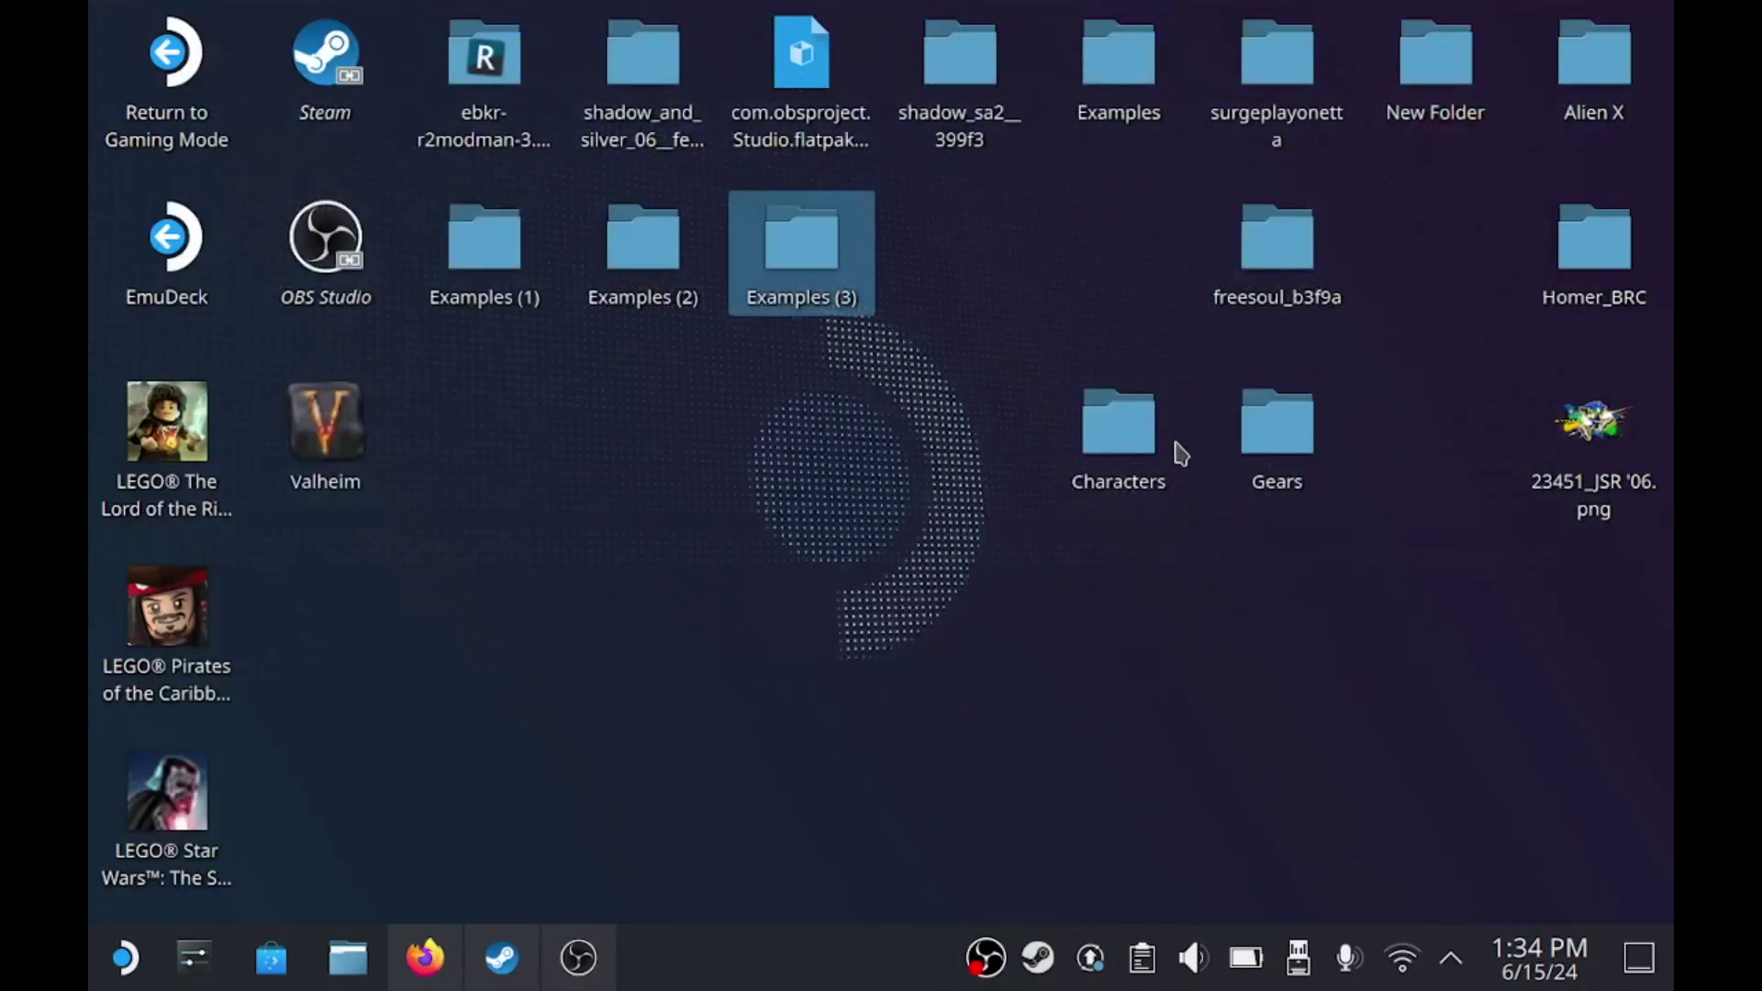